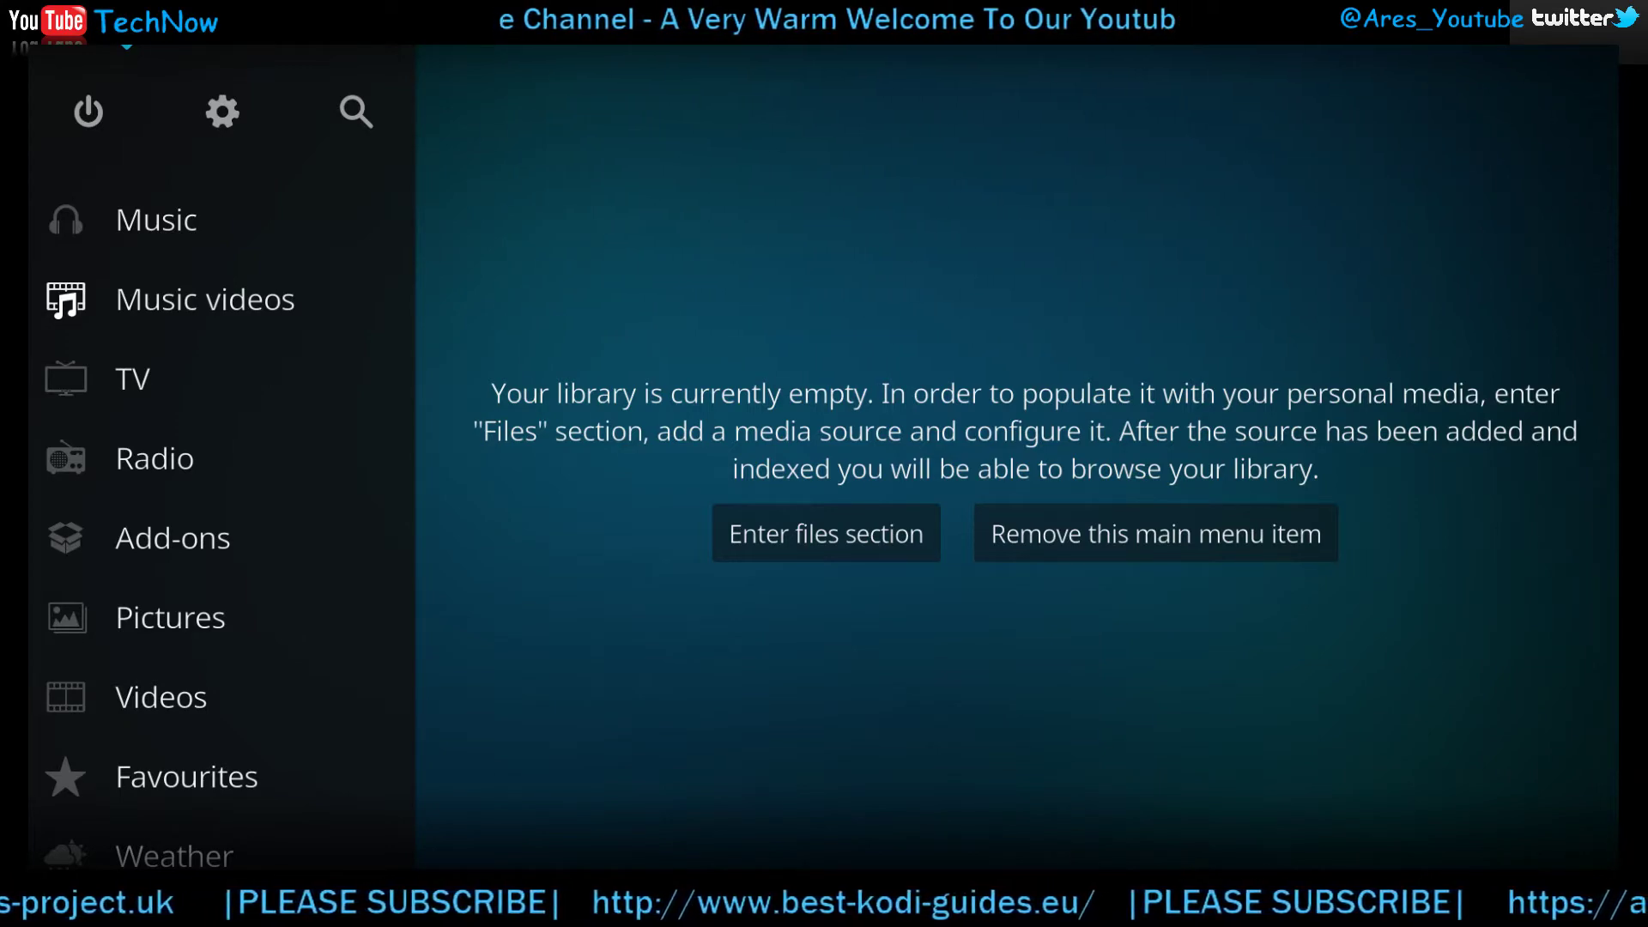
# Switch from Kodi to the Firefox window showing the Reptilia add-on install guide.
pyautogui.hotkey('alt', 'Tab')
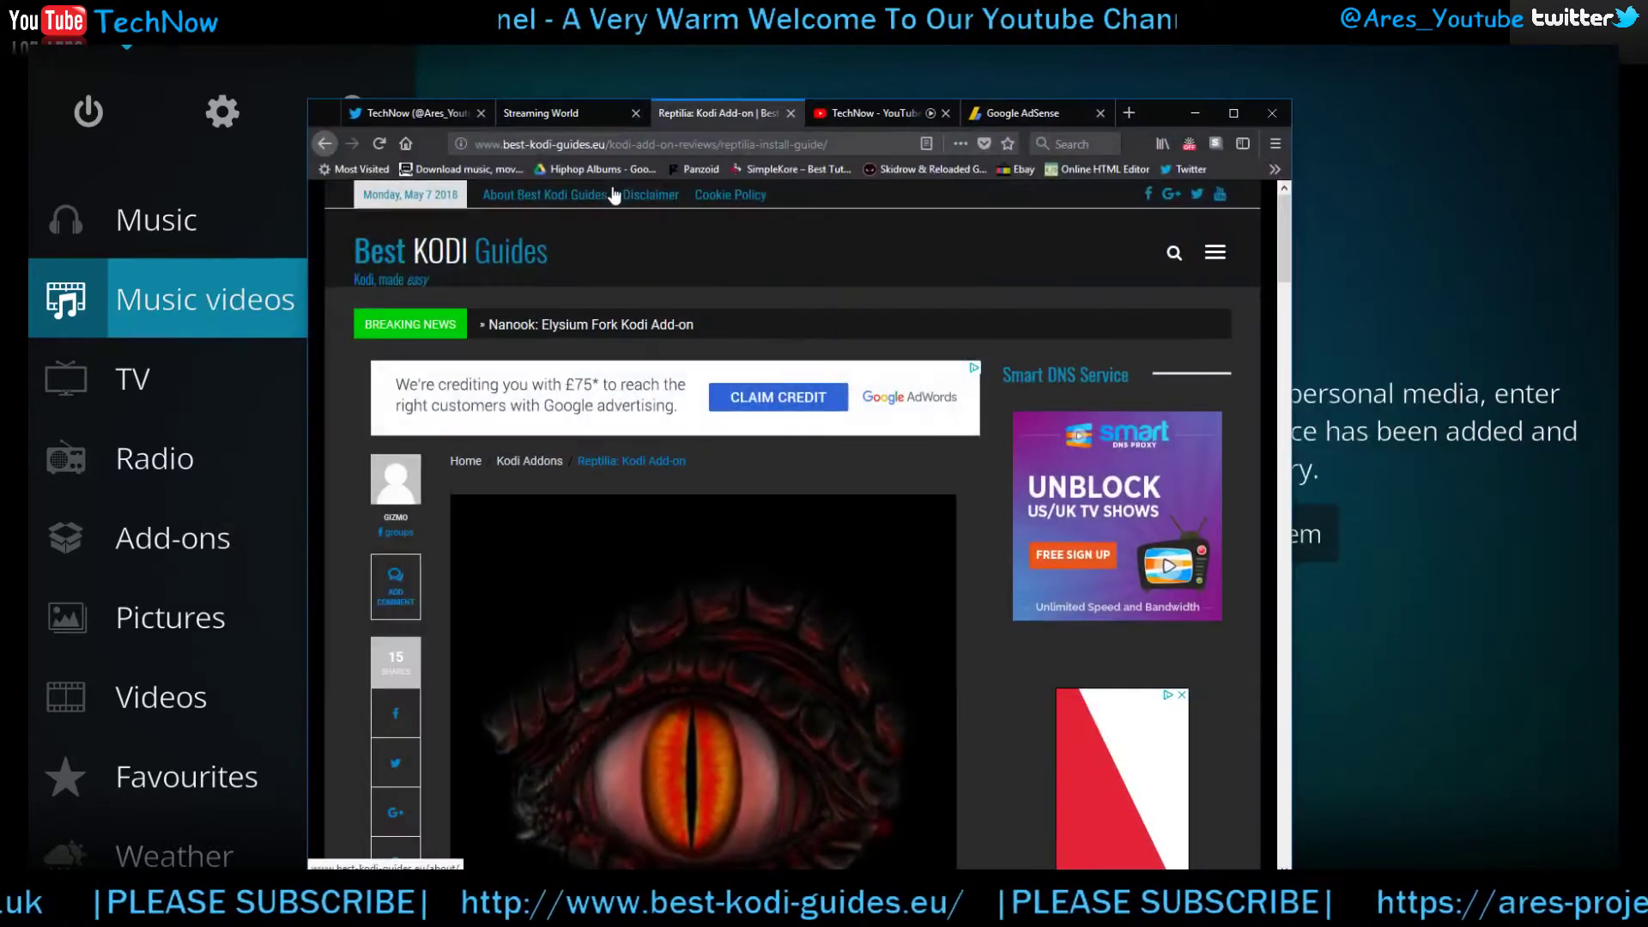
# Maximize Firefox and scroll through the Reptilia installation steps on Best Kodi Guides.
pyautogui.click(1234, 112)
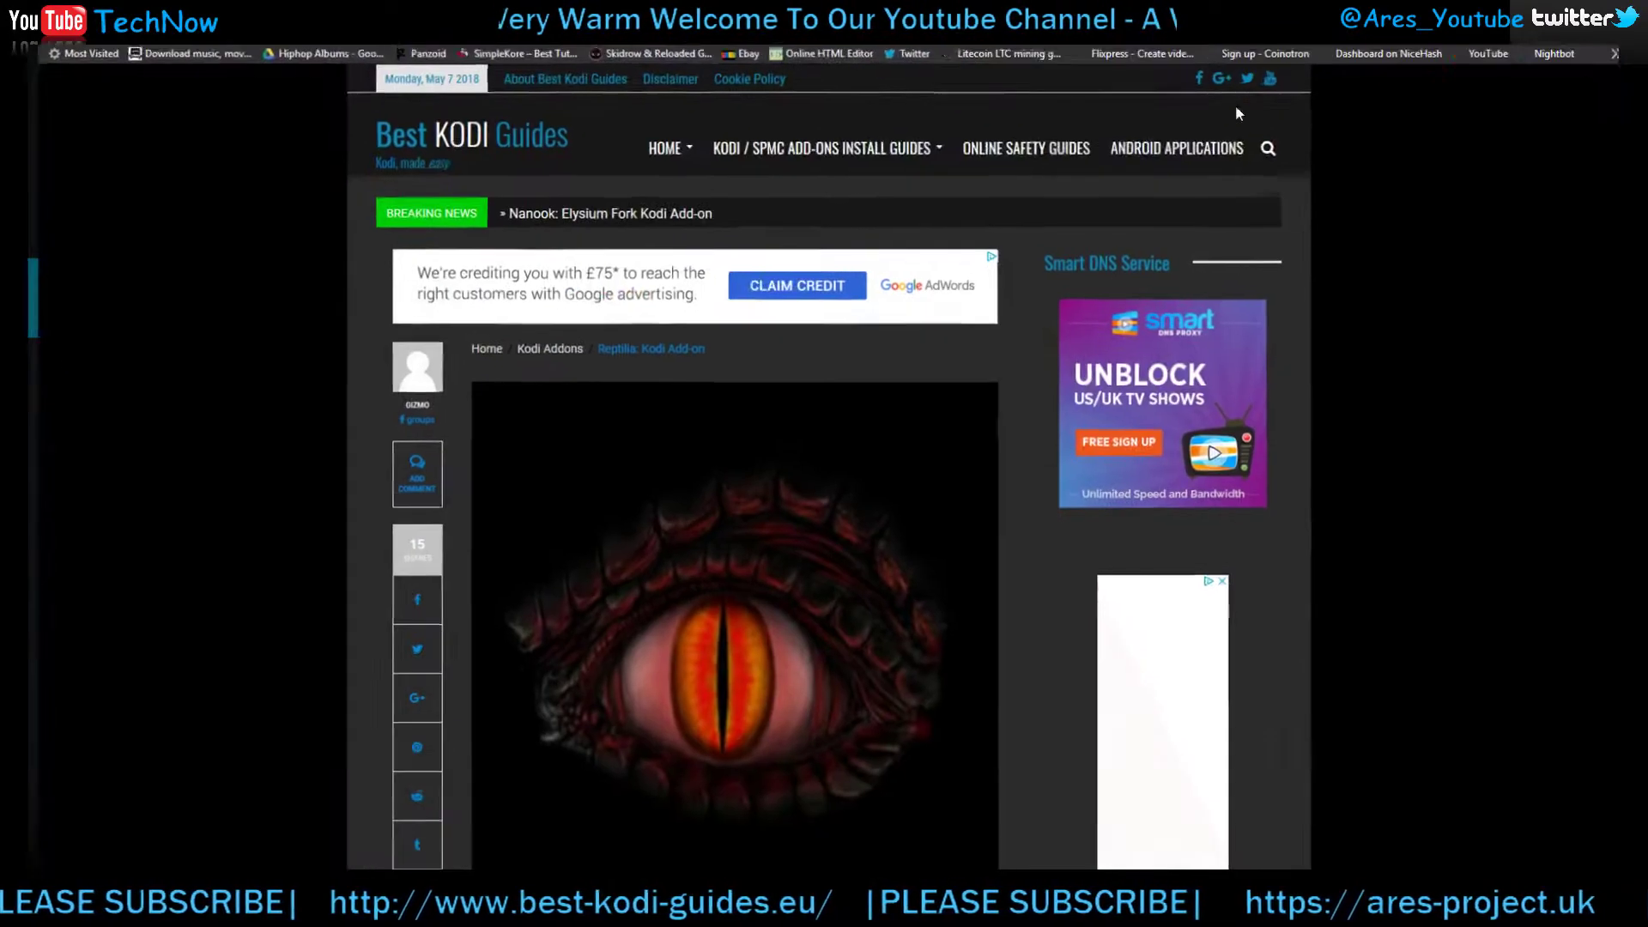
pyautogui.scroll(-3, 914, 412)
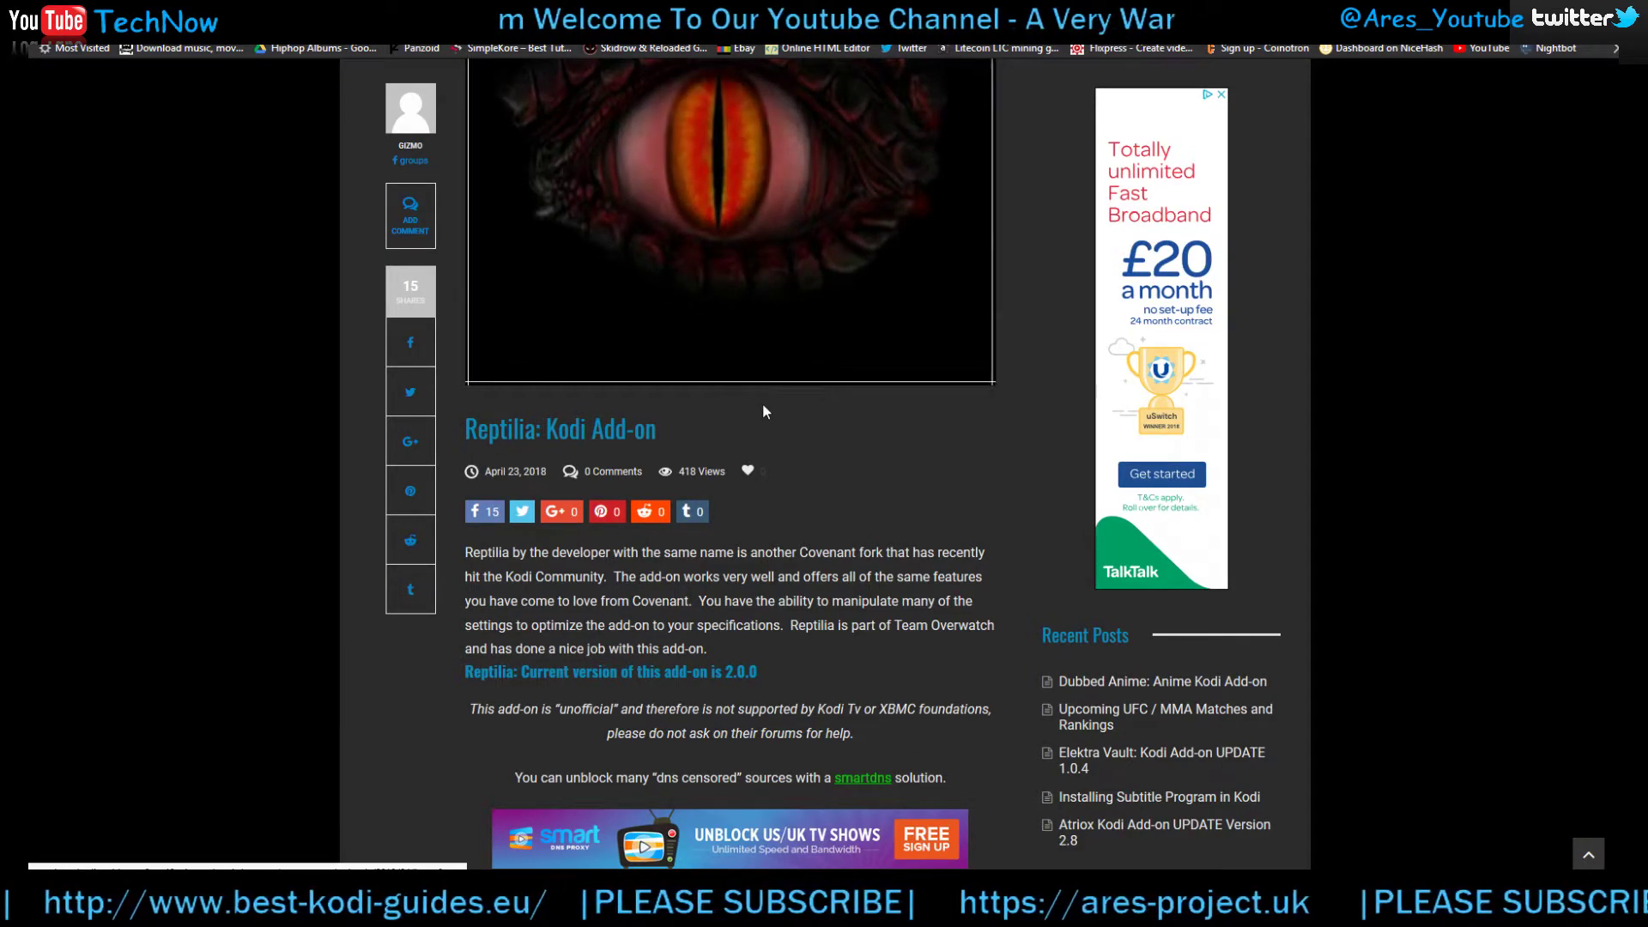
pyautogui.scroll(-1, 765, 411)
pyautogui.scroll(-7, 764, 412)
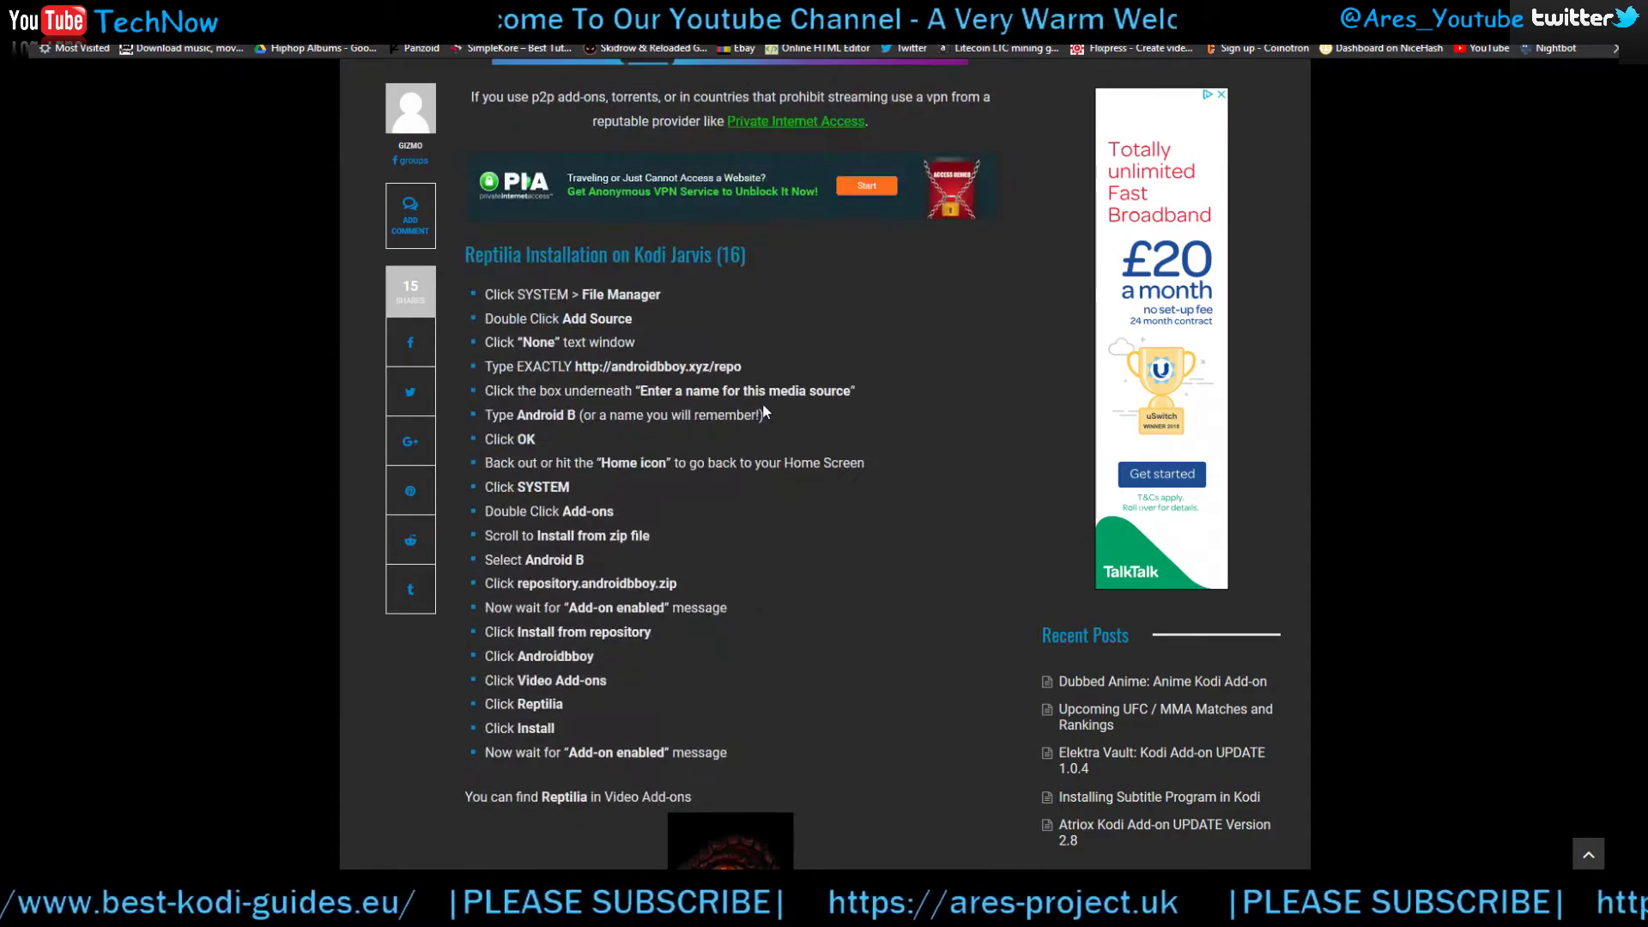
pyautogui.scroll(10, 765, 413)
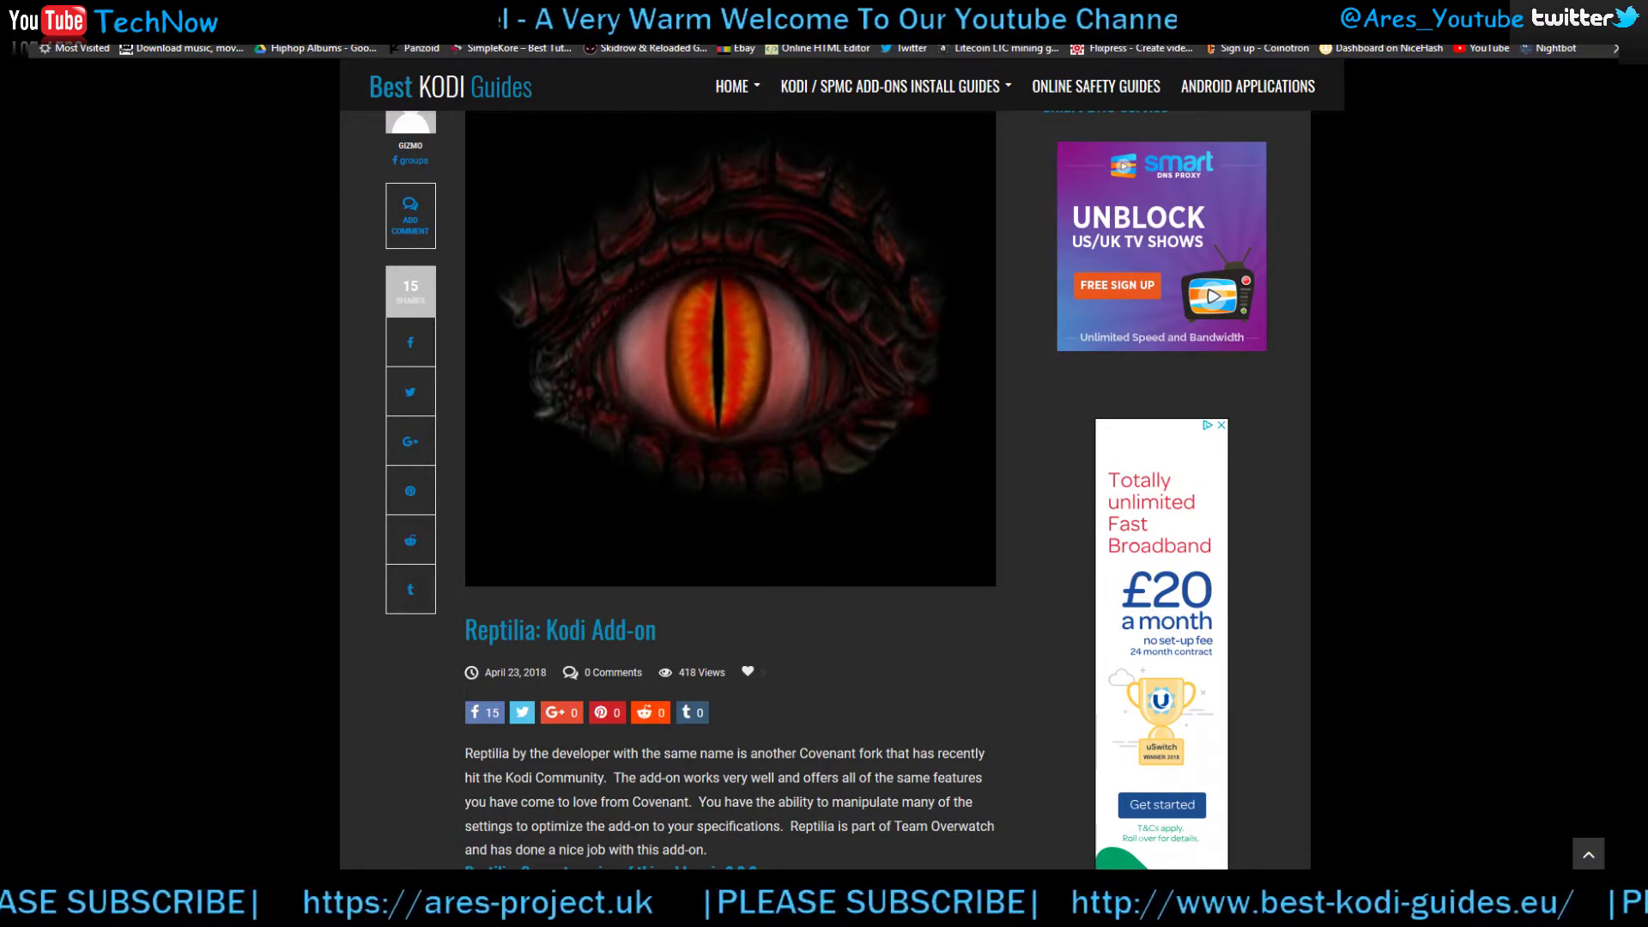
# Return to Kodi and start adding a new source in Settings > File manager.
pyautogui.press('super')
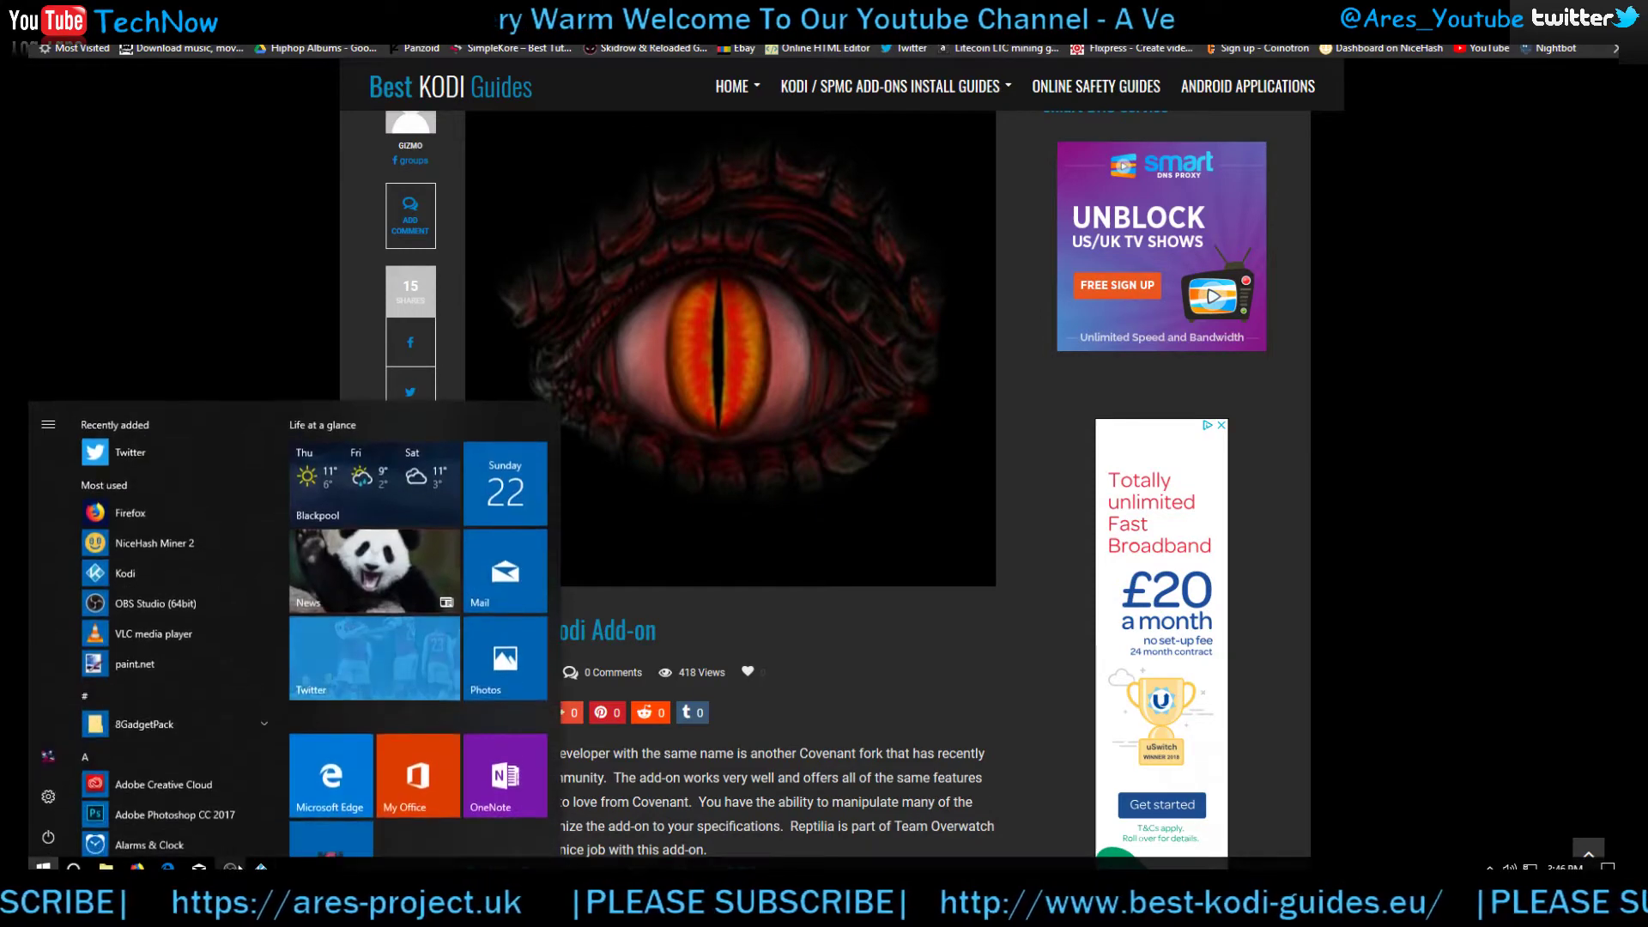
pyautogui.click(378, 482)
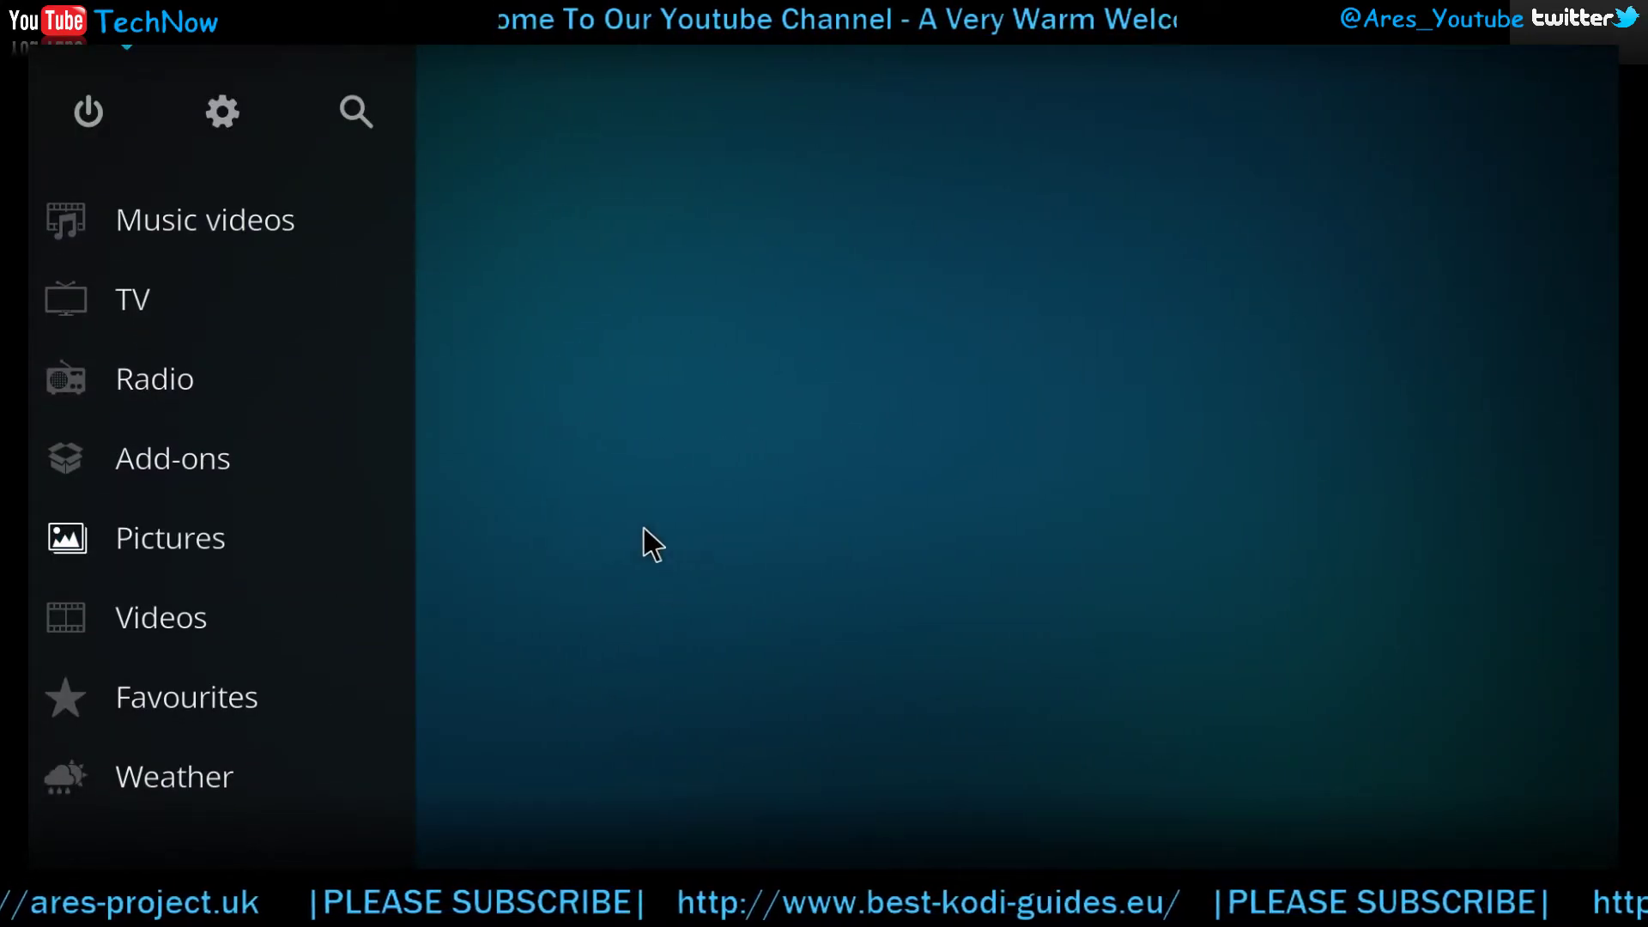
pyautogui.click(225, 129)
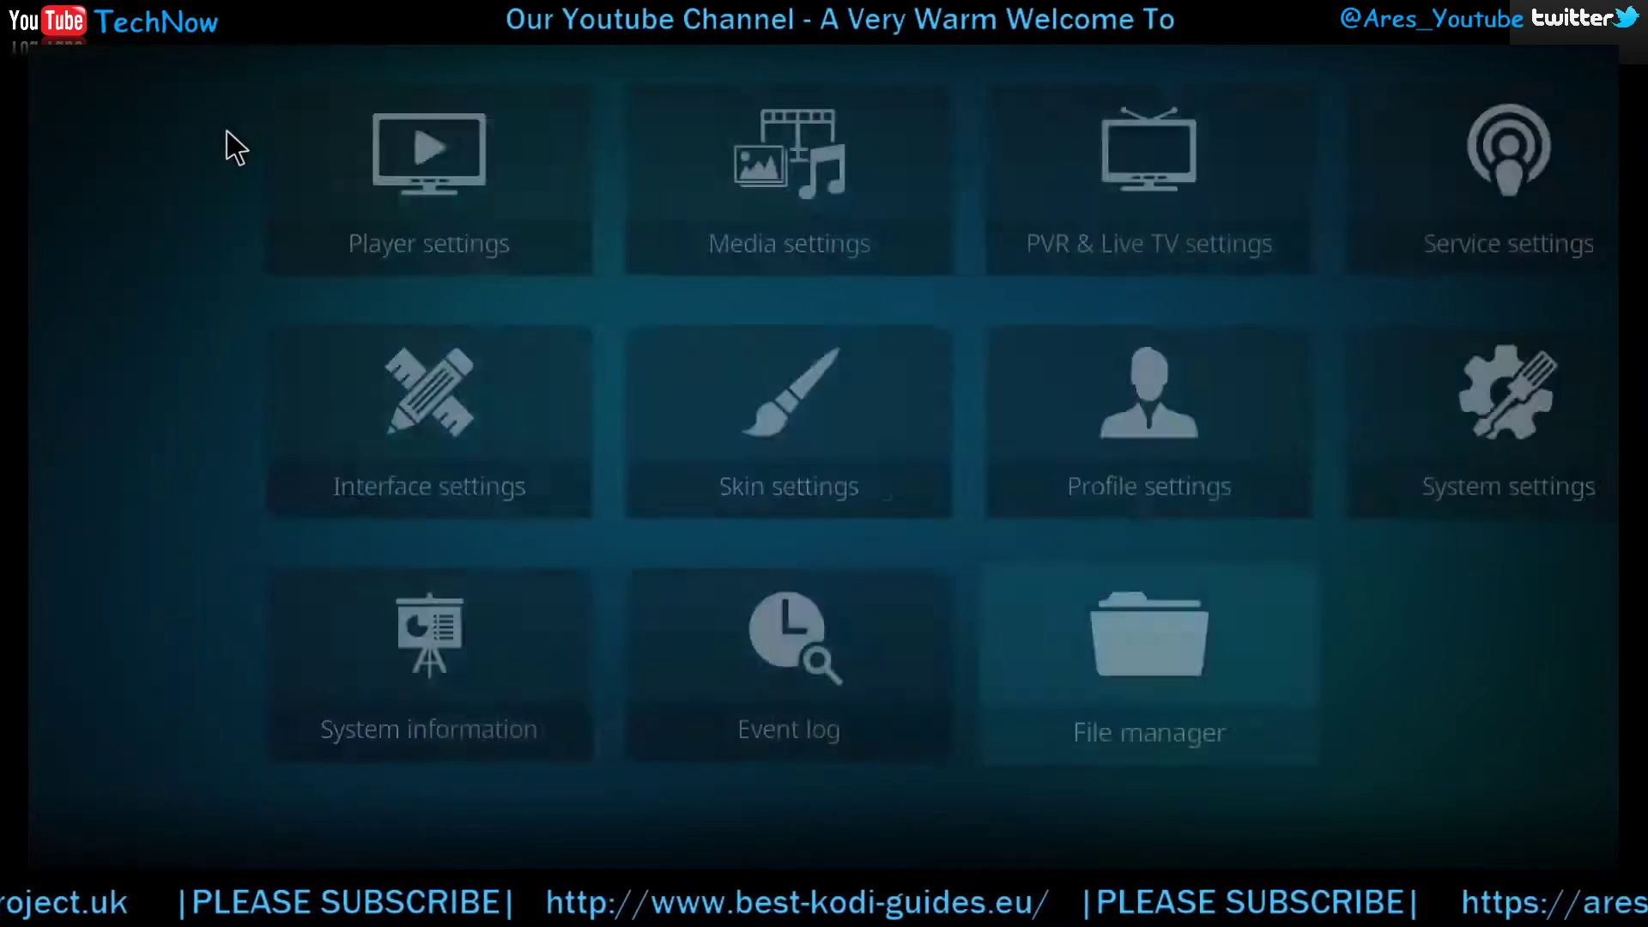
pyautogui.click(1064, 672)
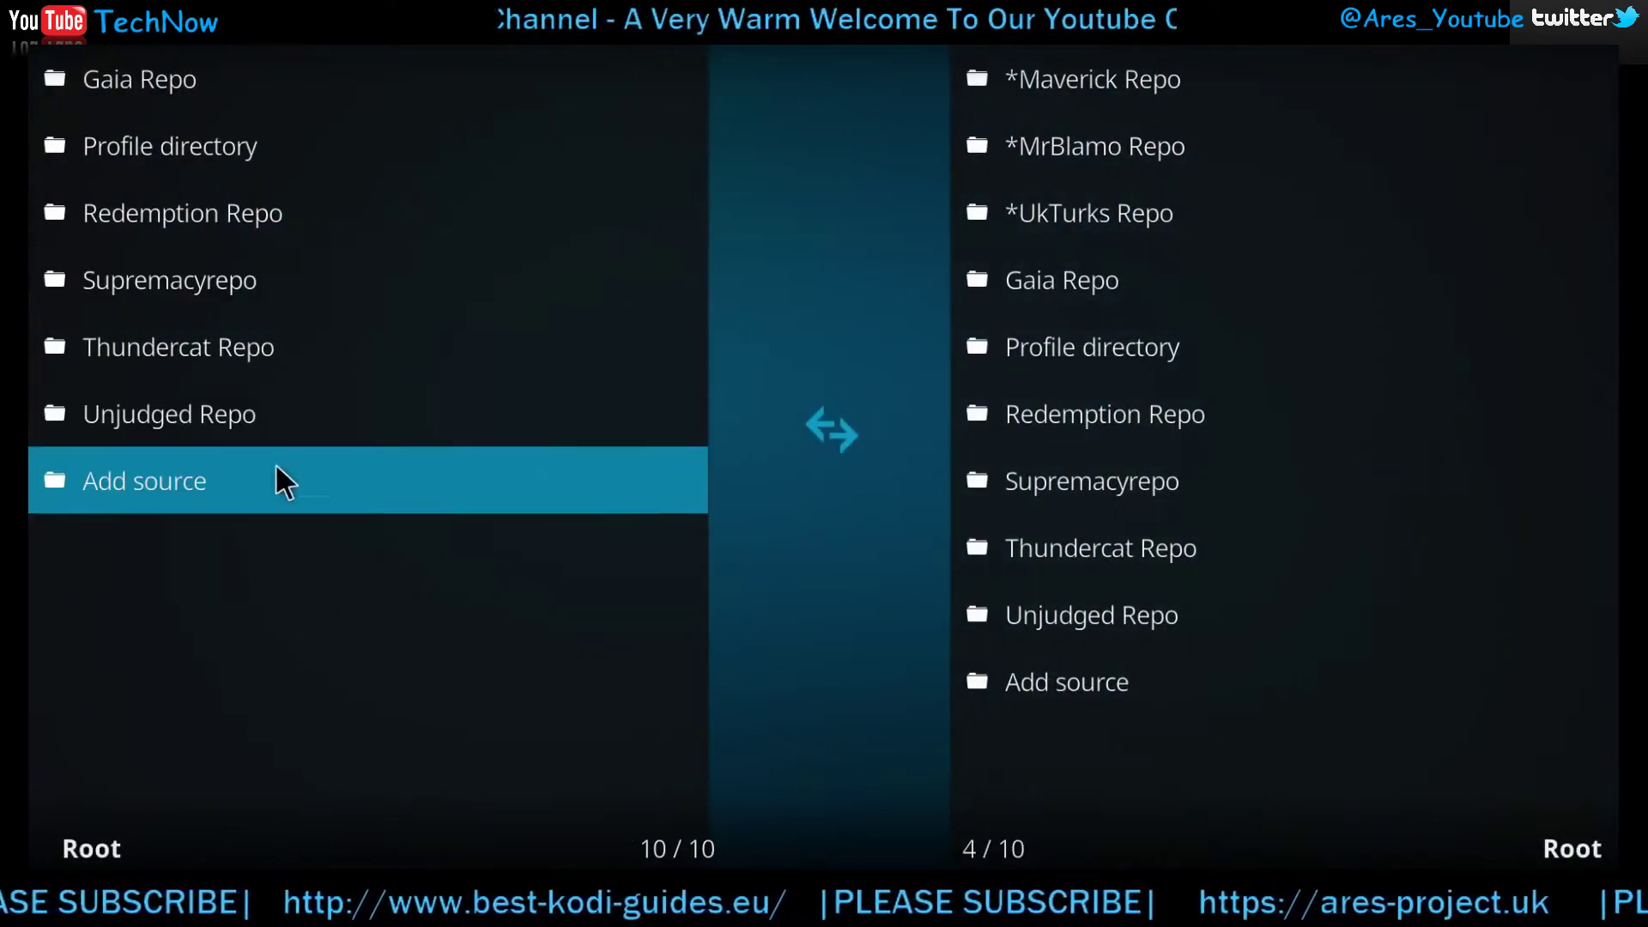
pyautogui.click(241, 477)
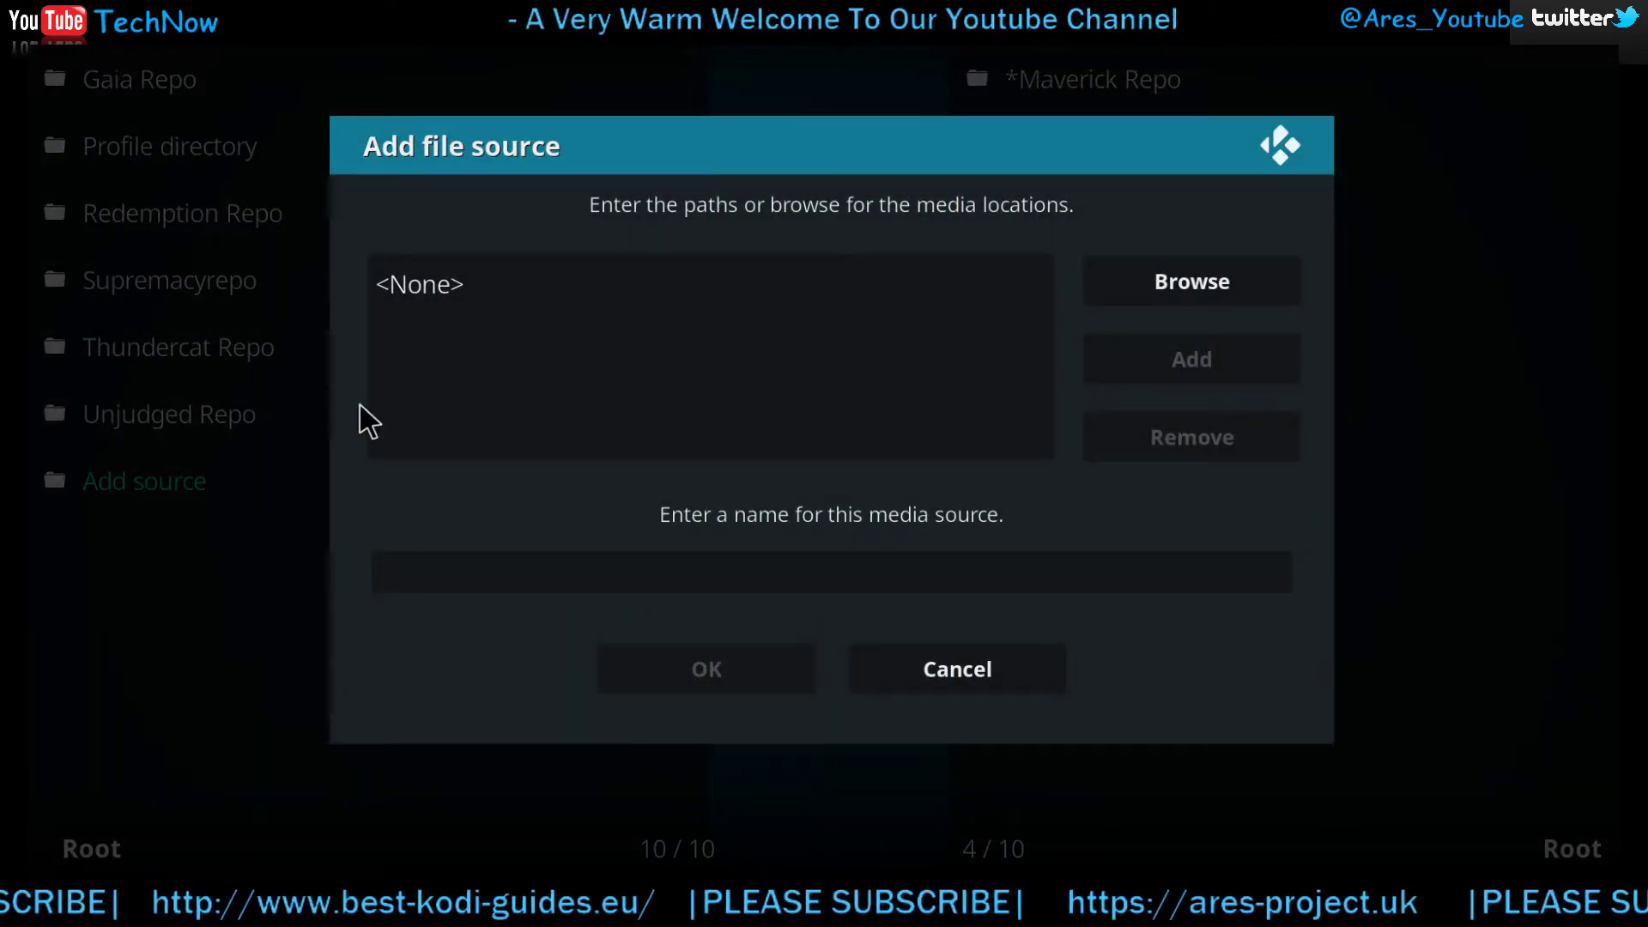
pyautogui.click(442, 286)
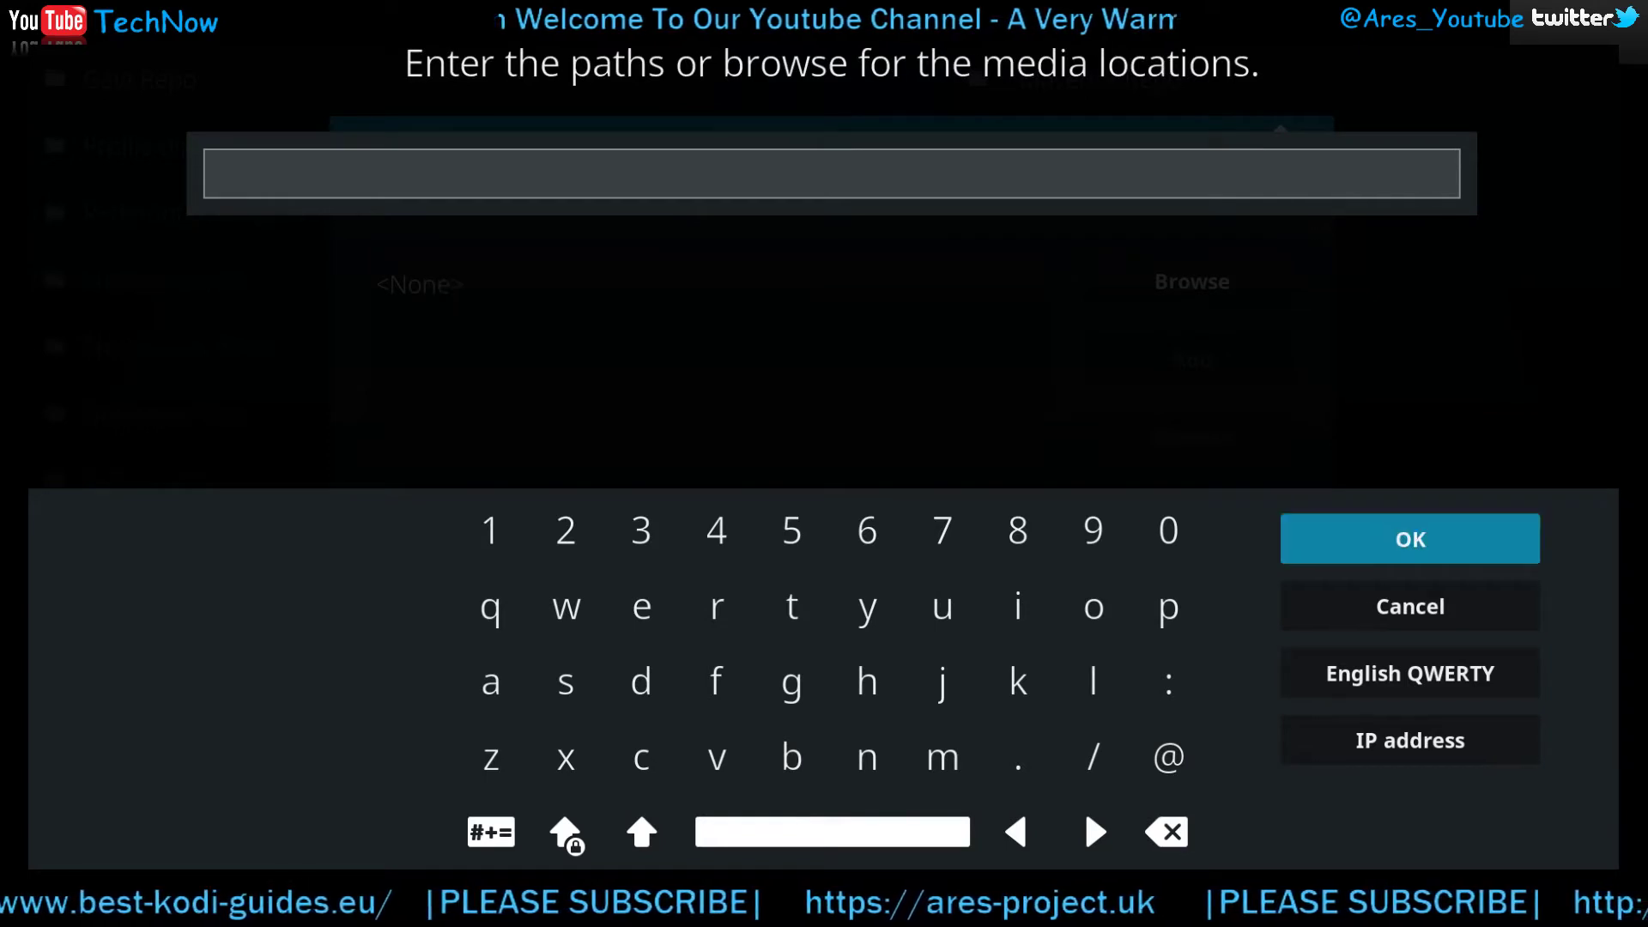
pyautogui.write('http://androidbboy.xyz/repo')
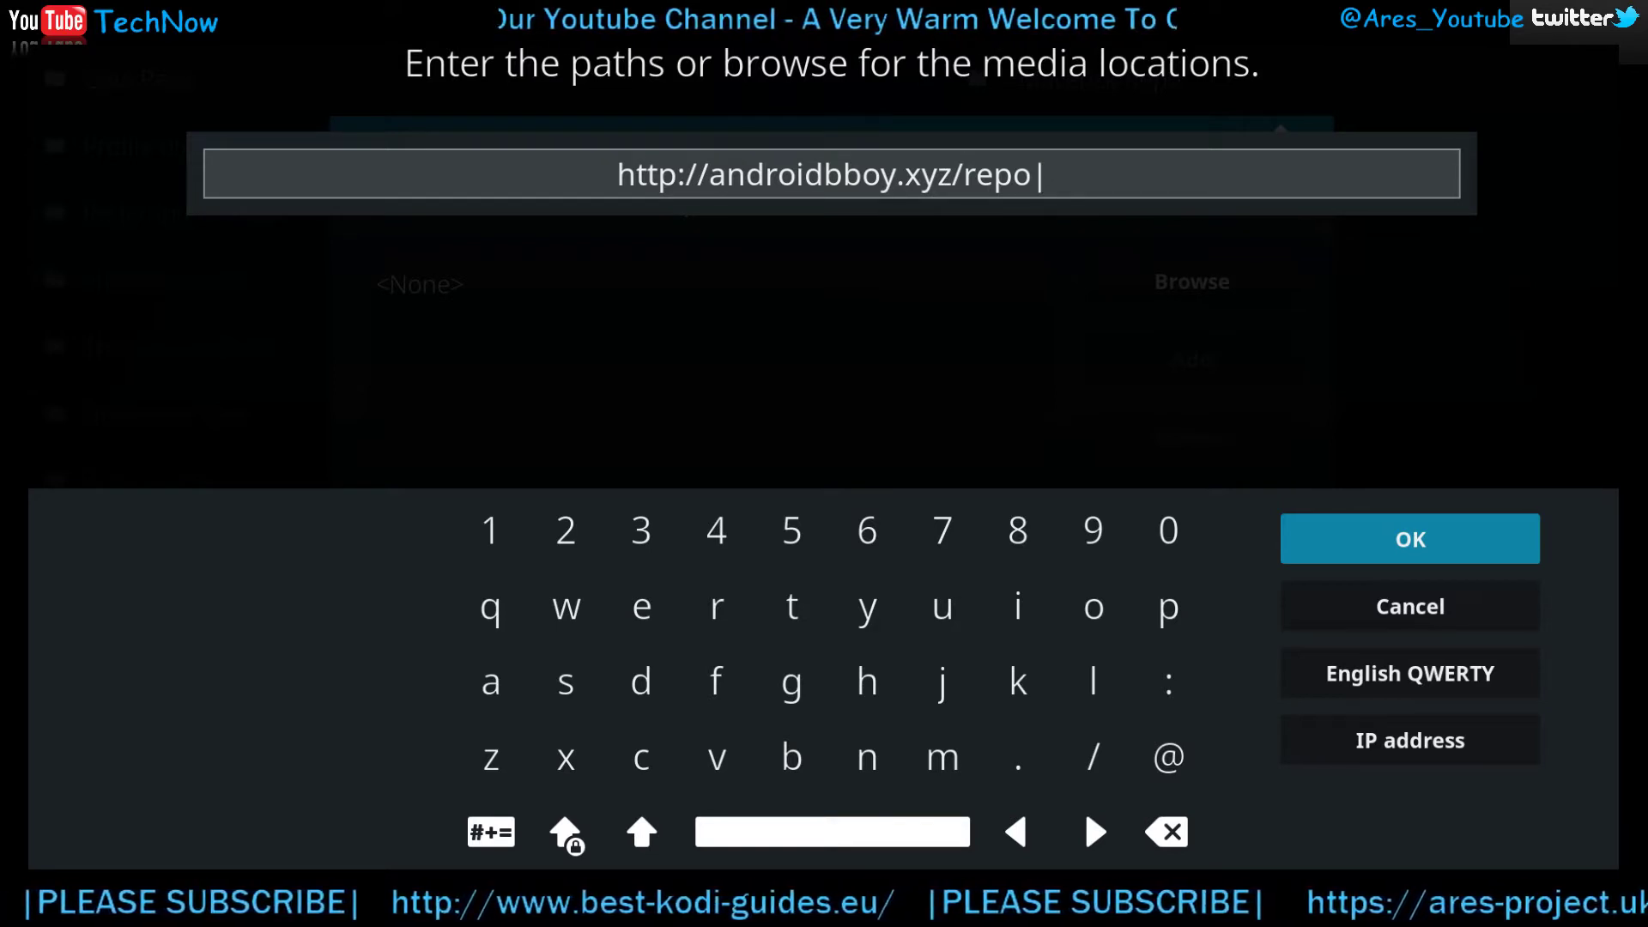
pyautogui.click(1494, 532)
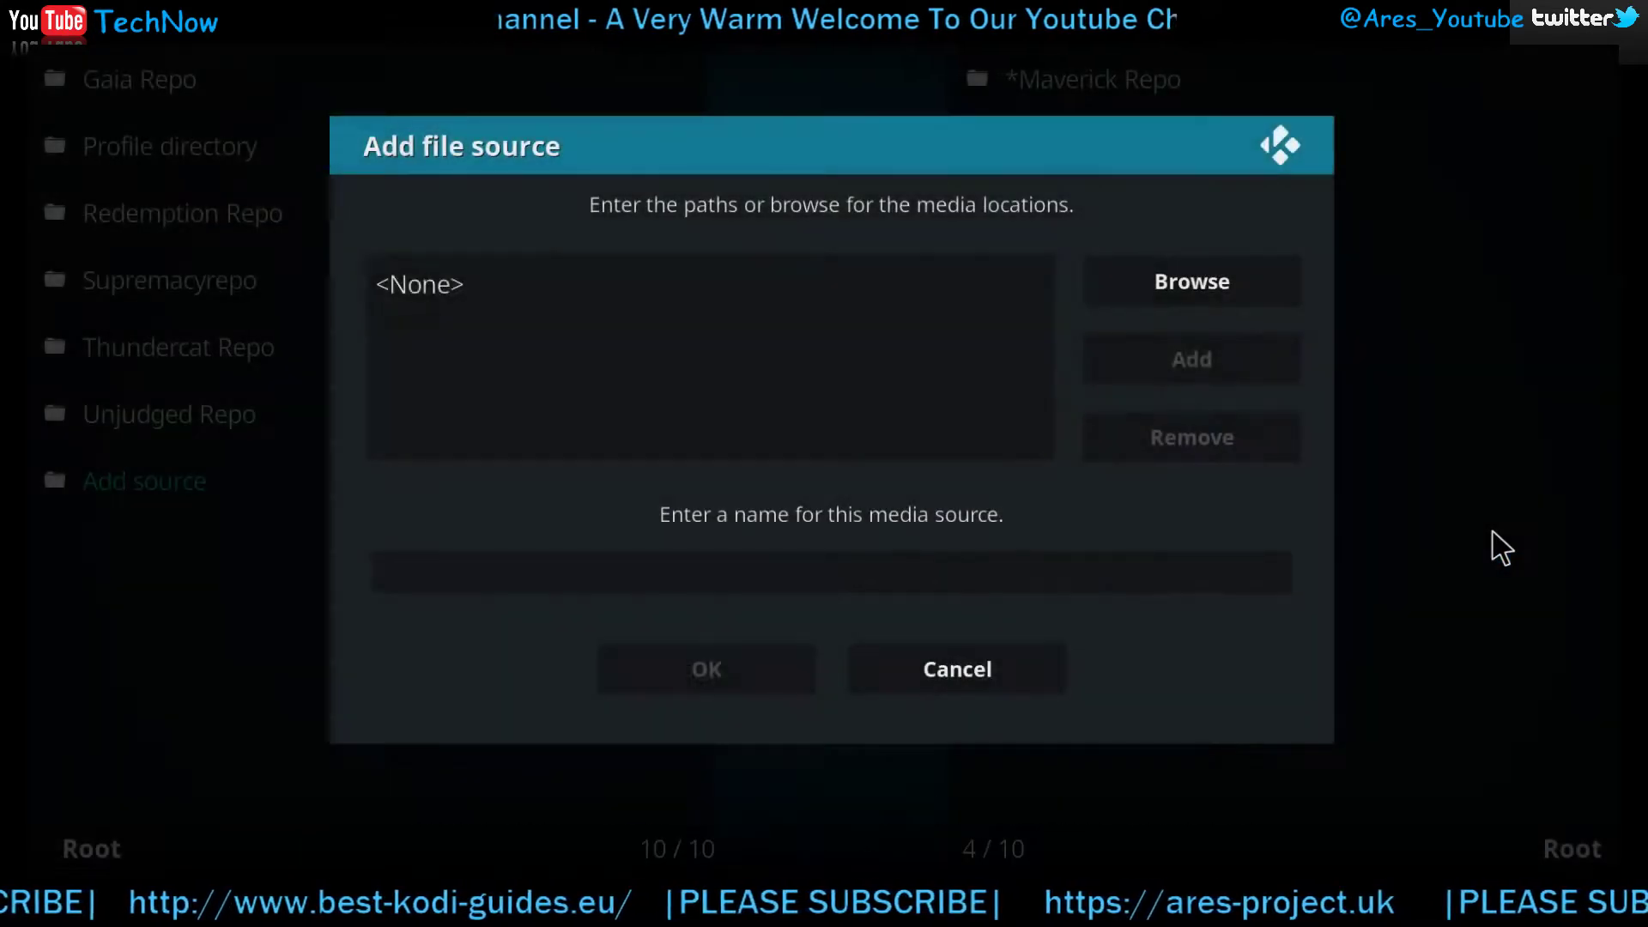
pyautogui.click(893, 571)
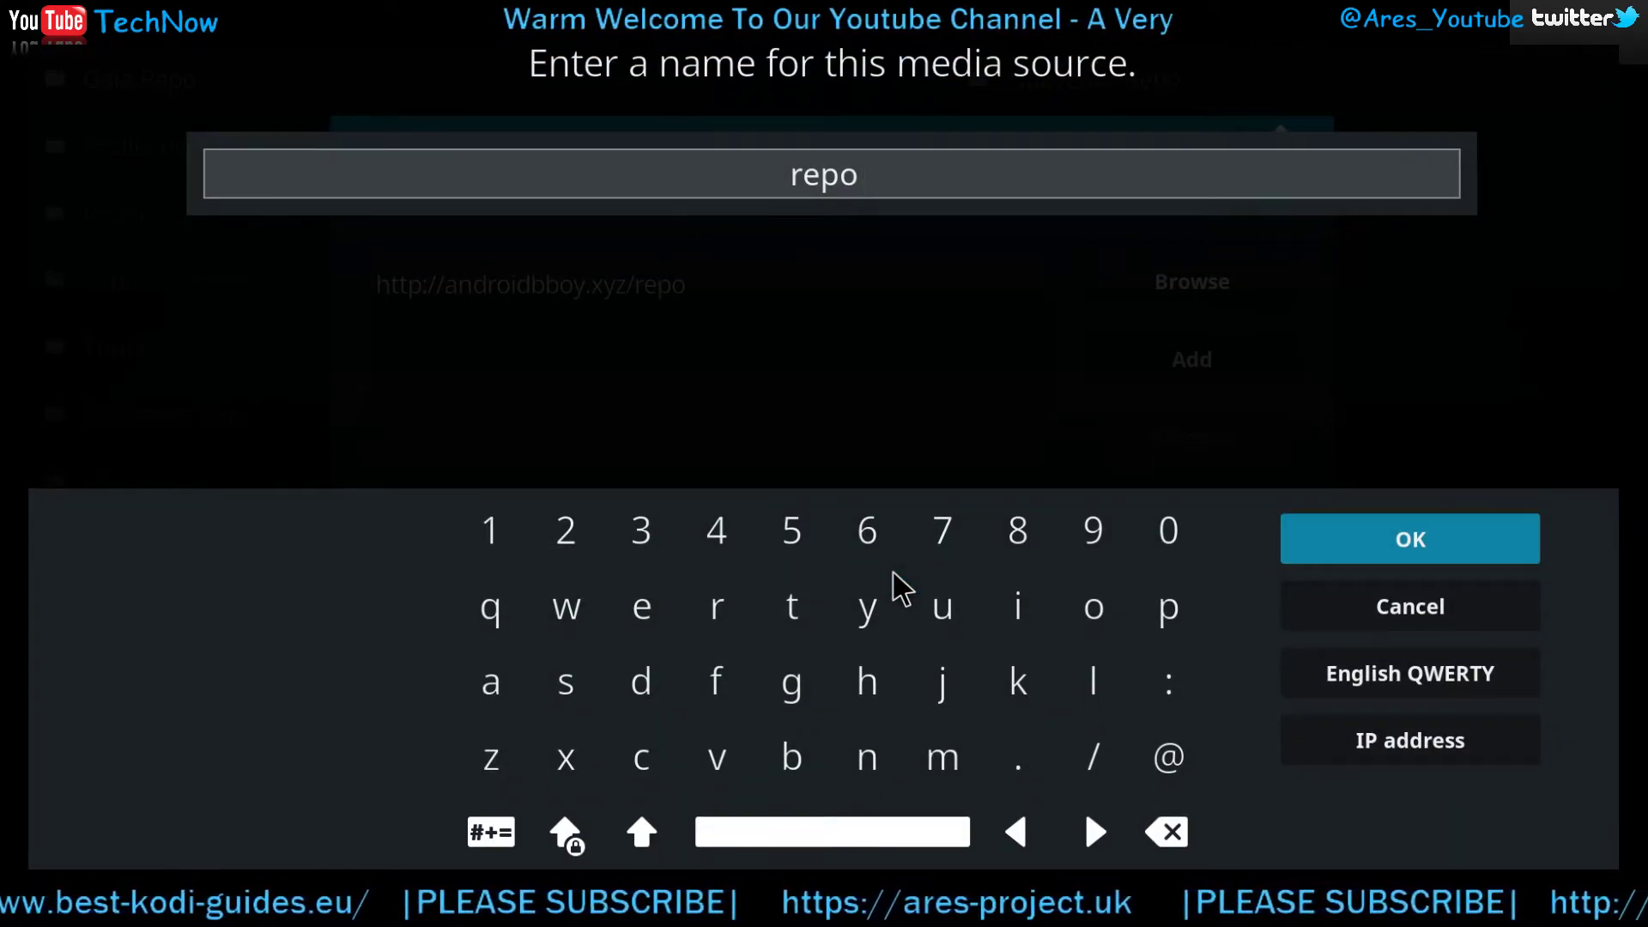
pyautogui.press('BackSpace')
pyautogui.press('BackSpace')
pyautogui.press('BackSpace')
pyautogui.press('BackSpace')
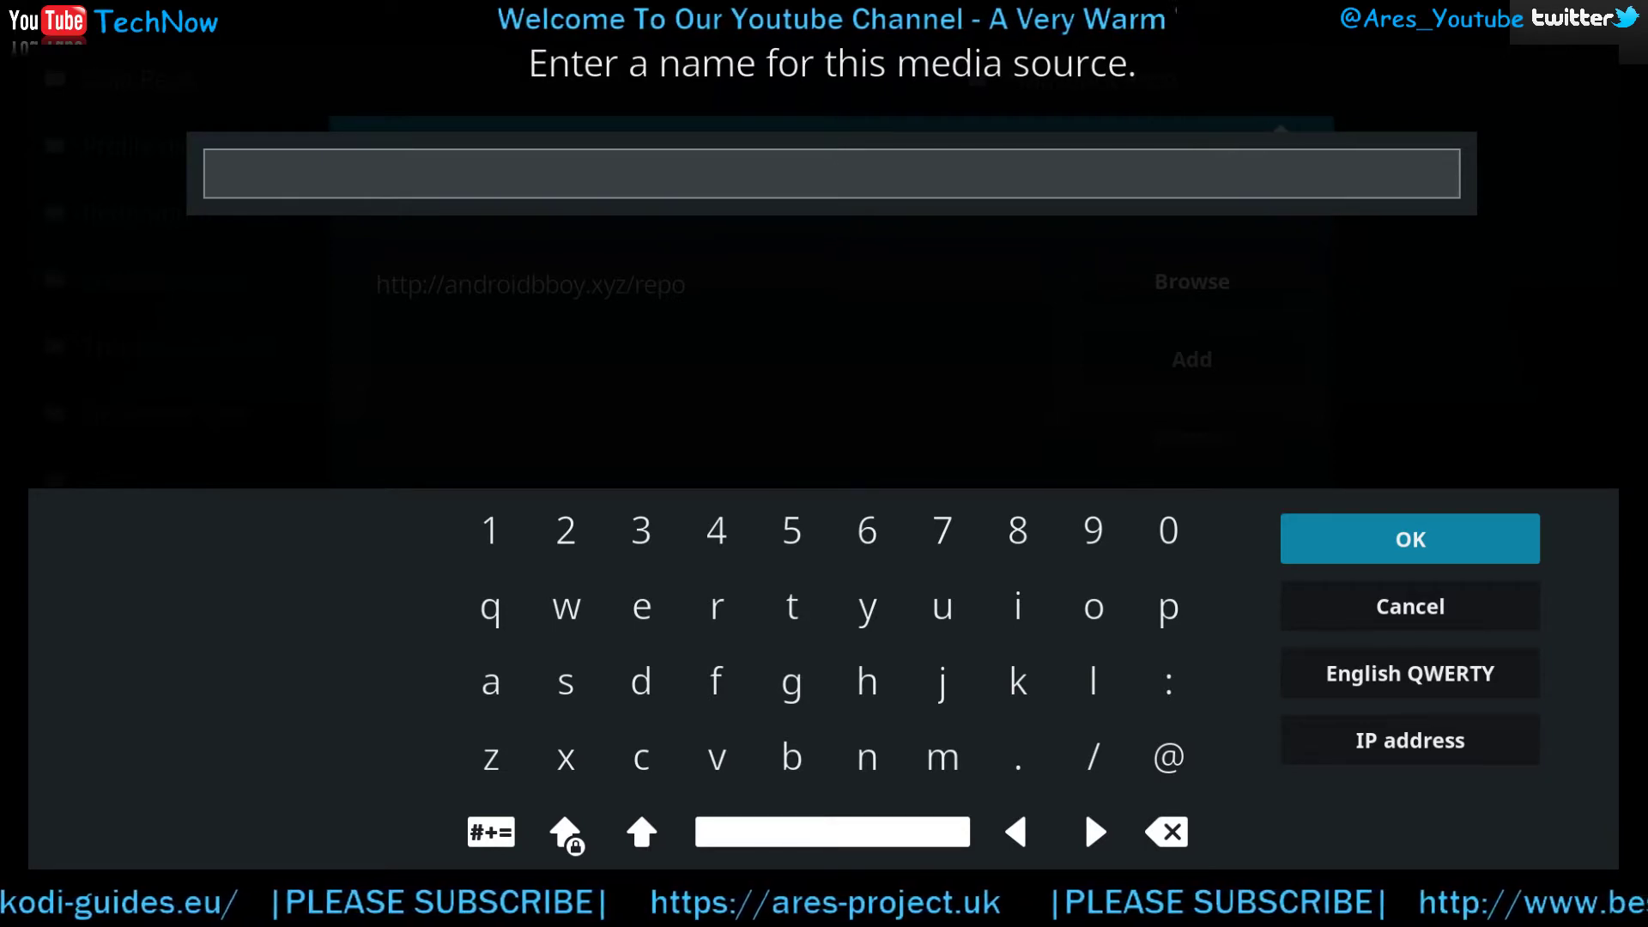
pyautogui.write('Android')
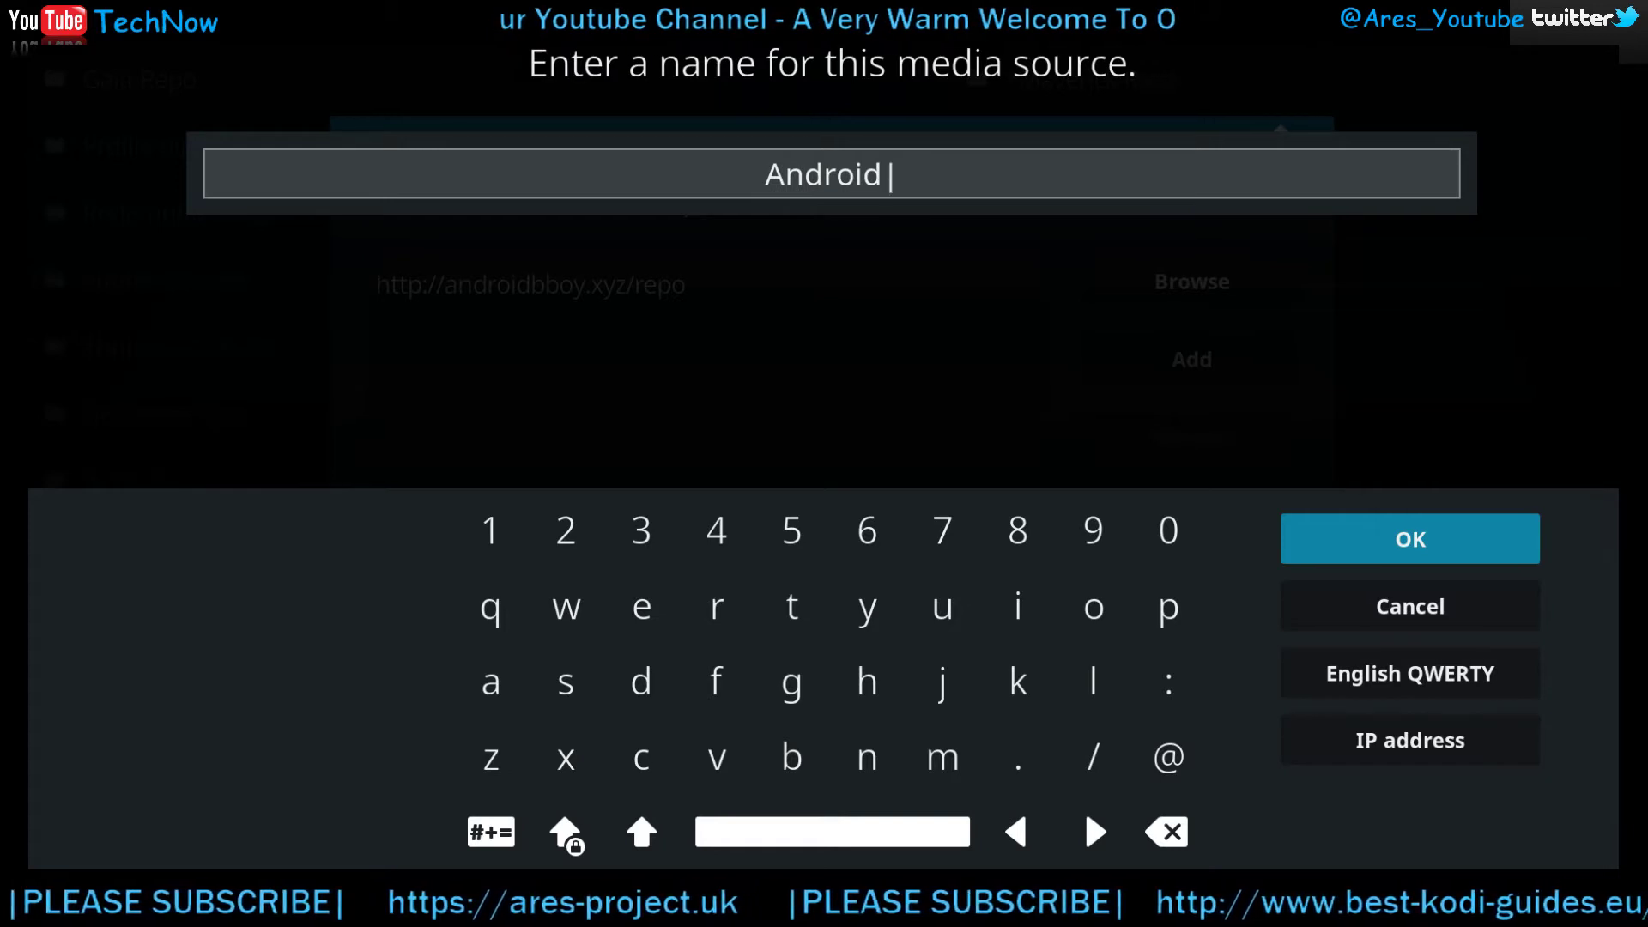
pyautogui.press('BackSpace')
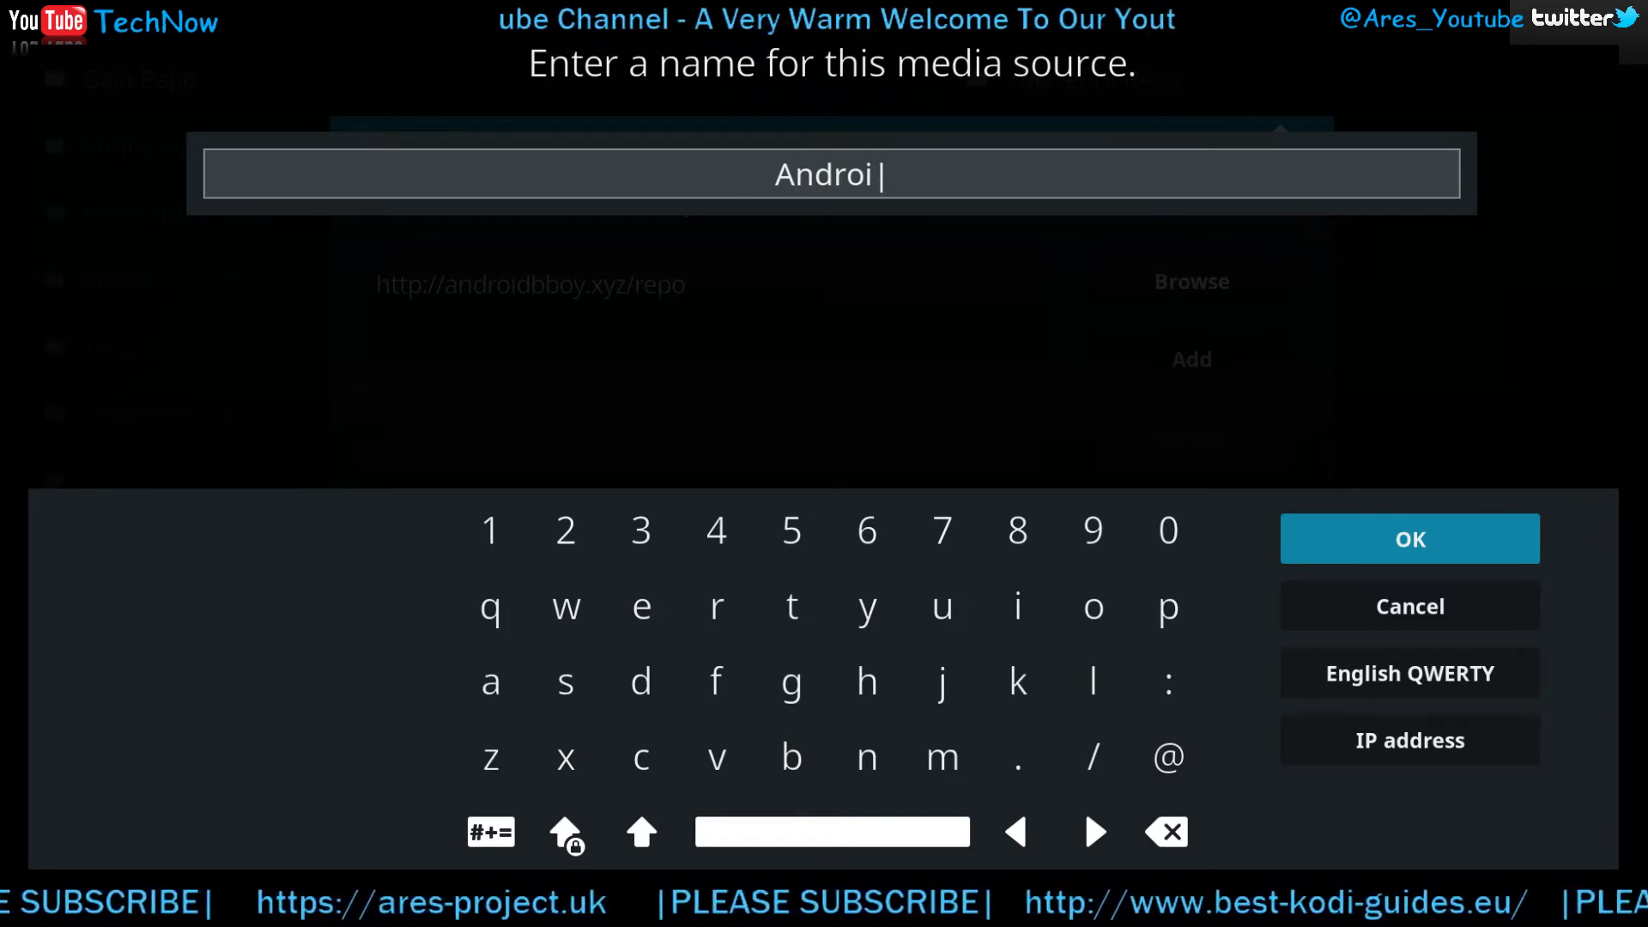
pyautogui.write('dboy repo')
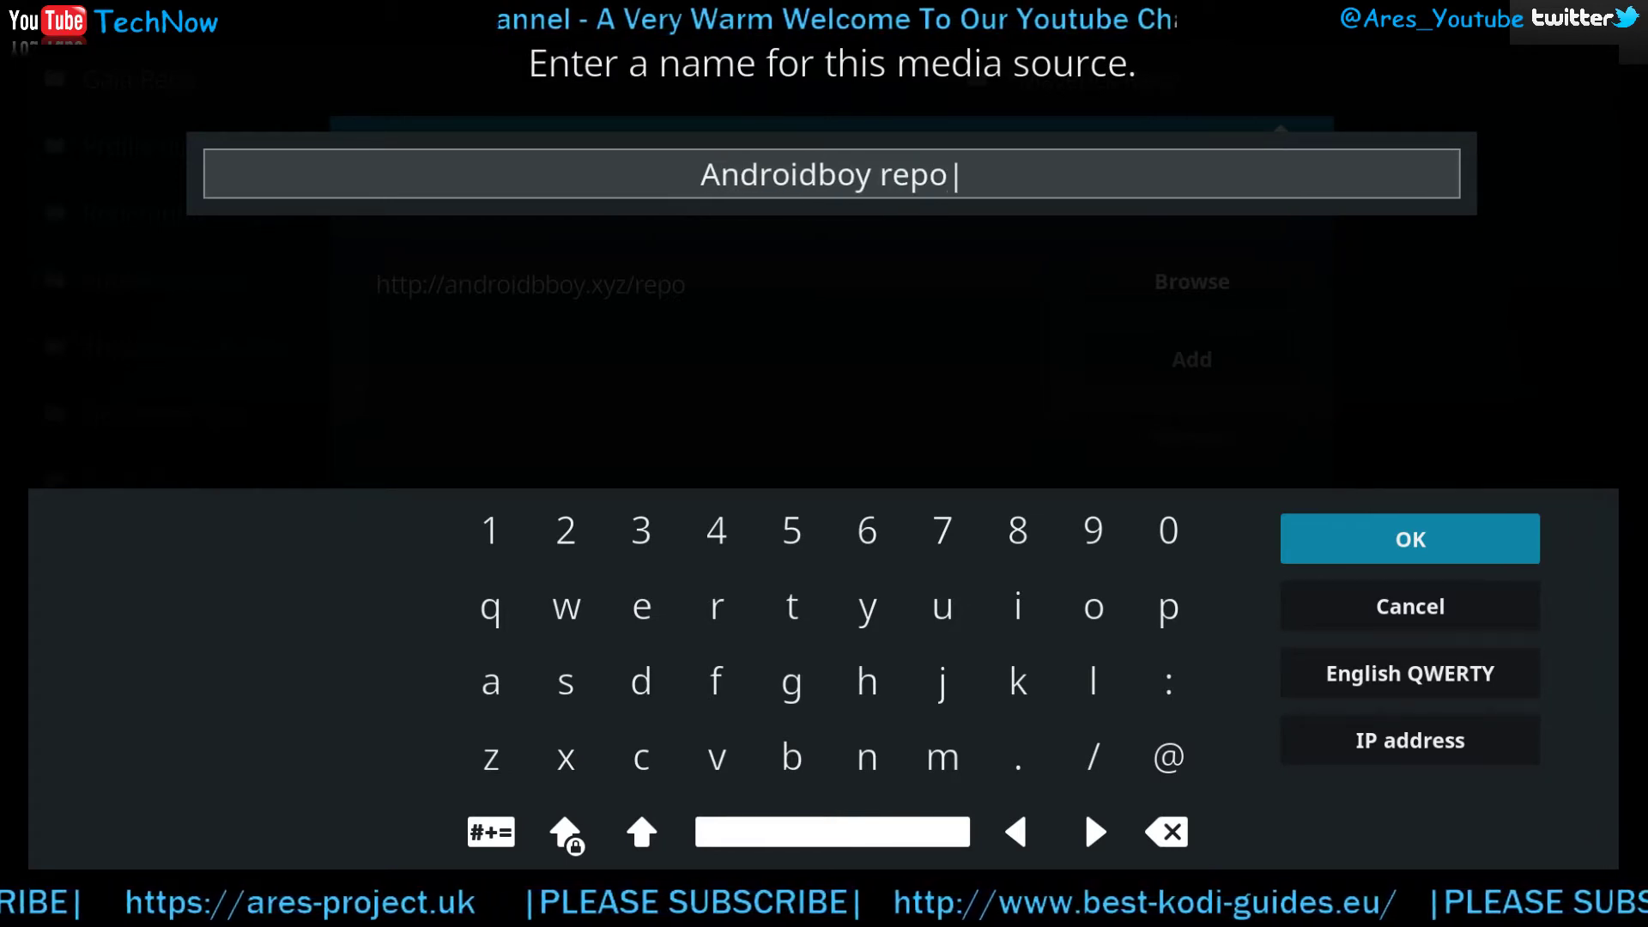
pyautogui.click(1365, 539)
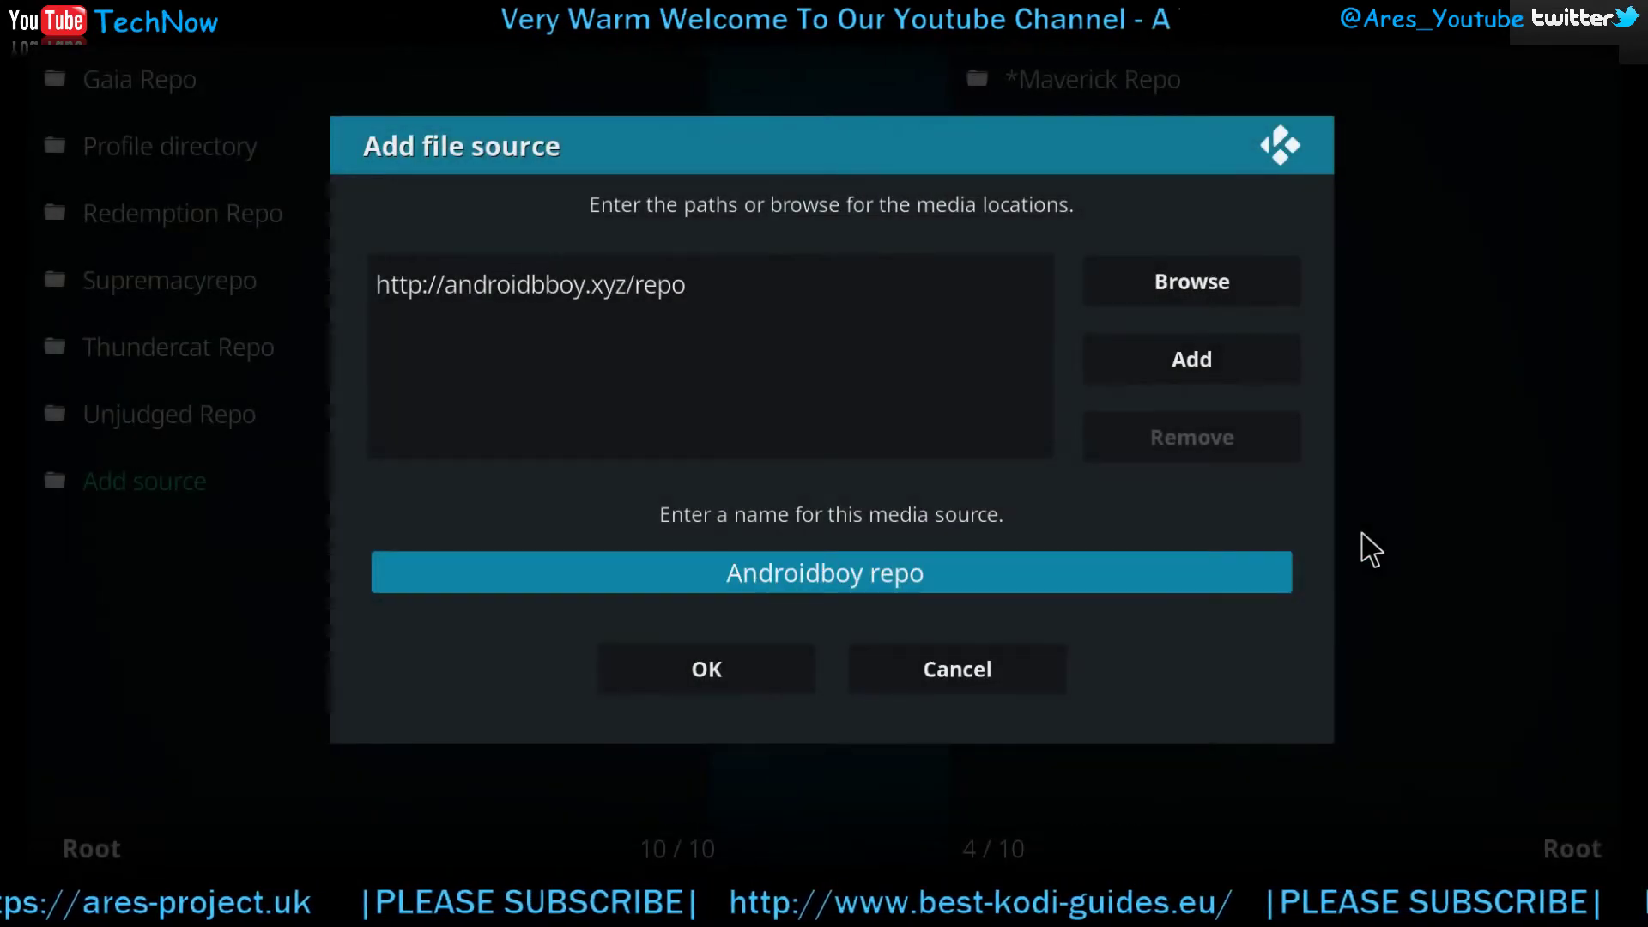
# Save the Androidboy repo source and return to the Kodi home menu.
pyautogui.click(746, 665)
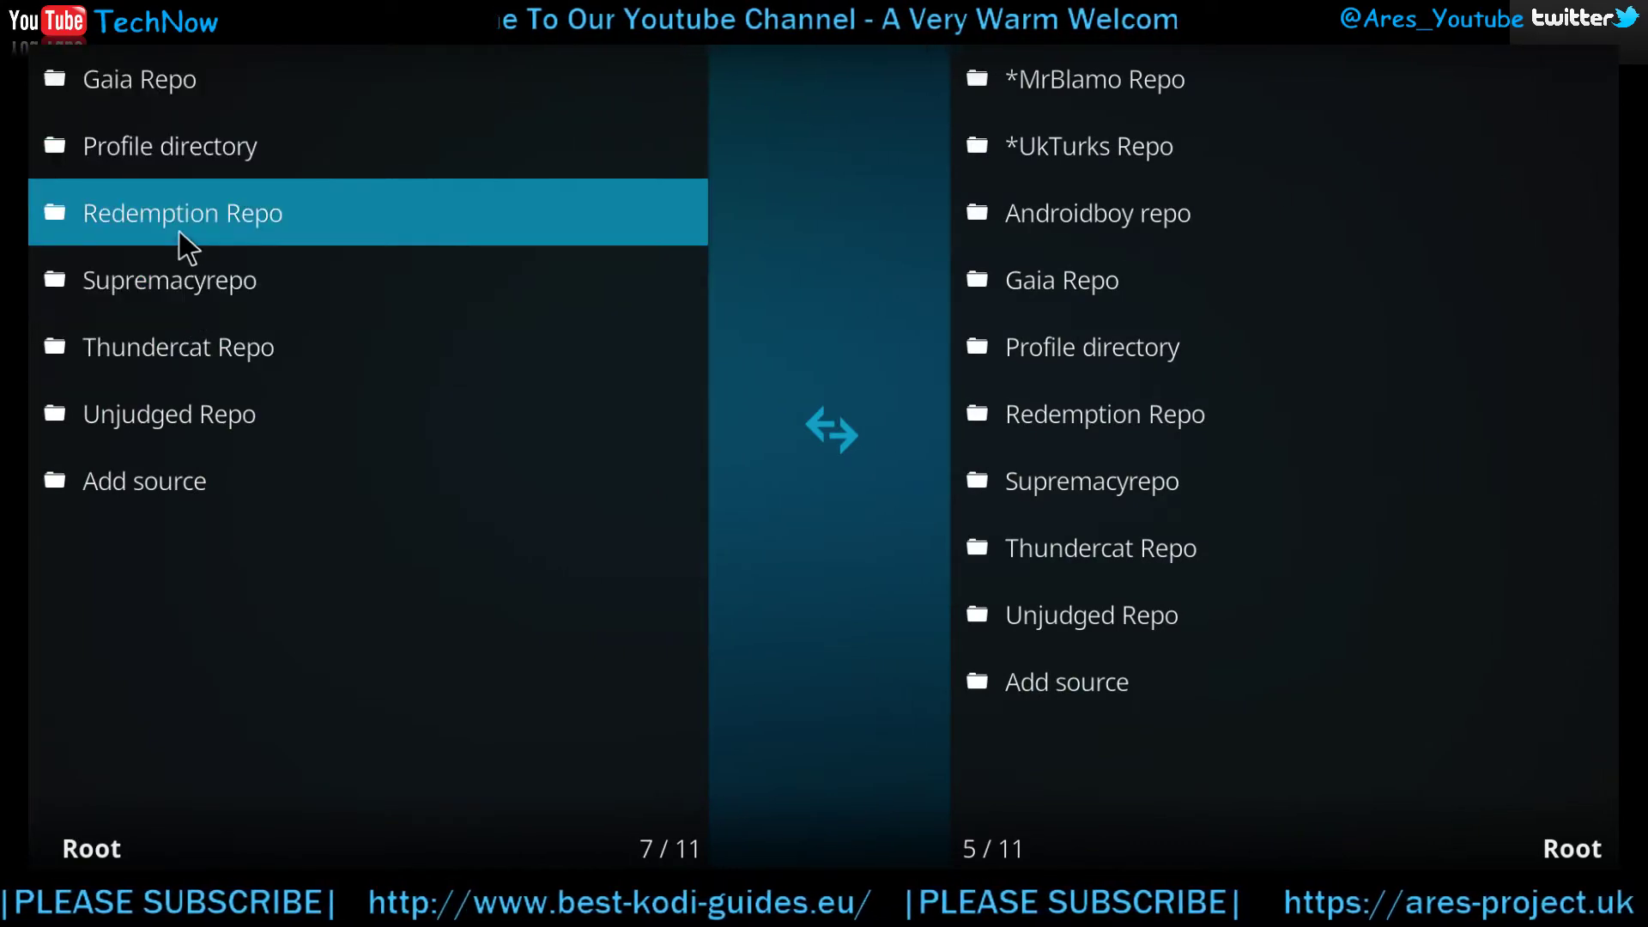
pyautogui.scroll(2, 177, 225)
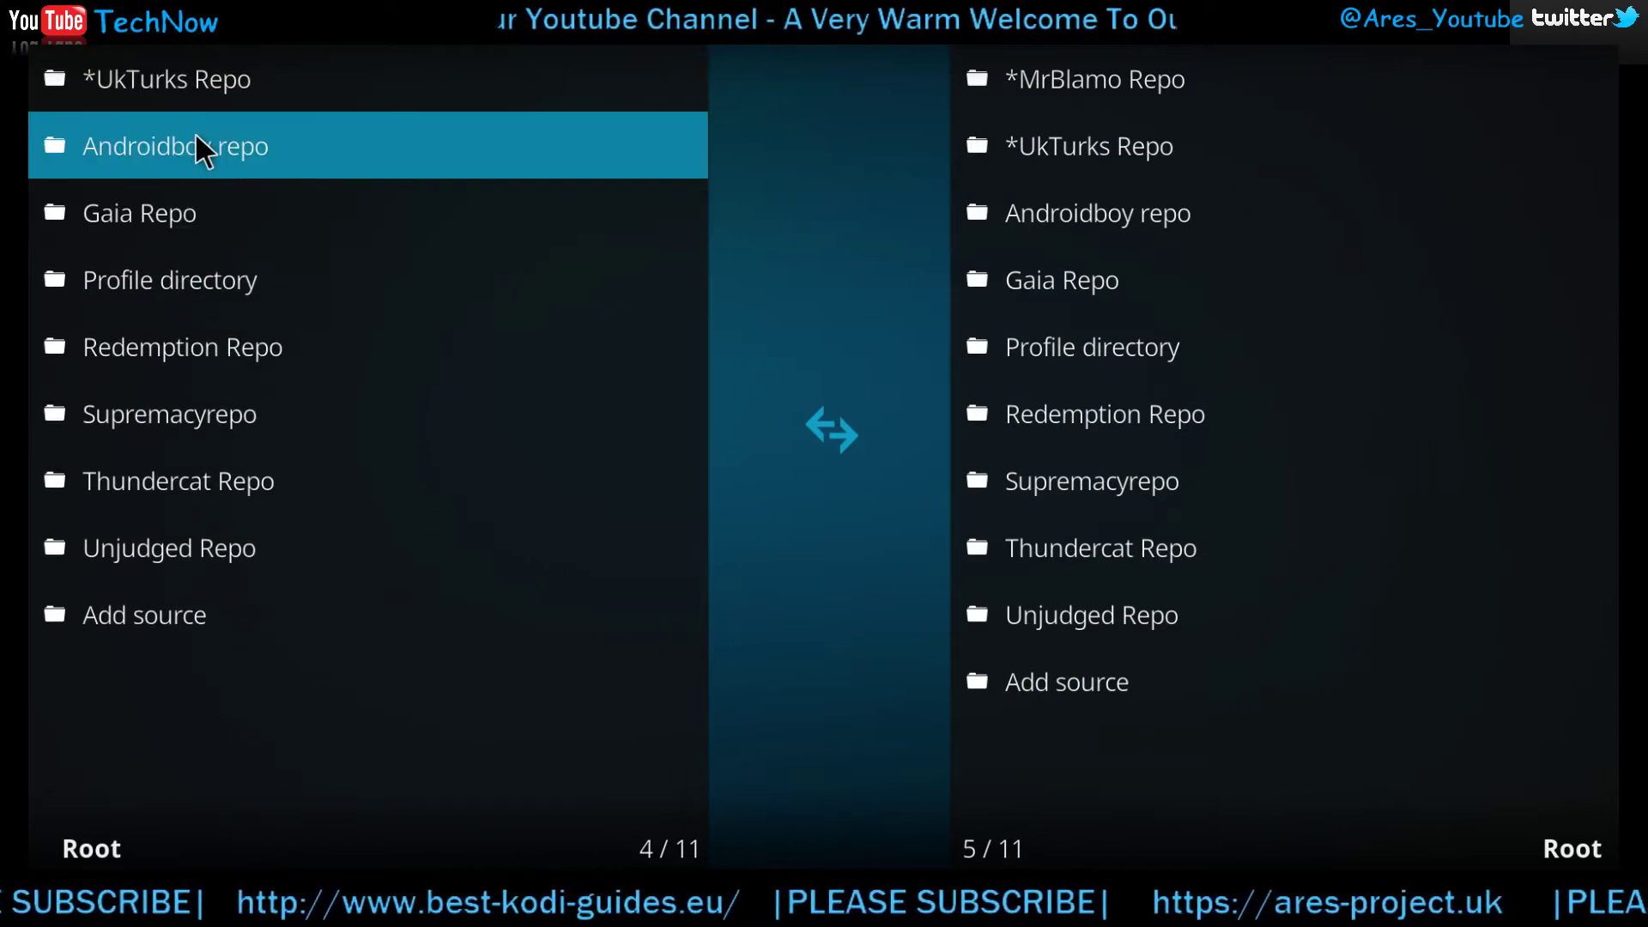
pyautogui.press('Escape')
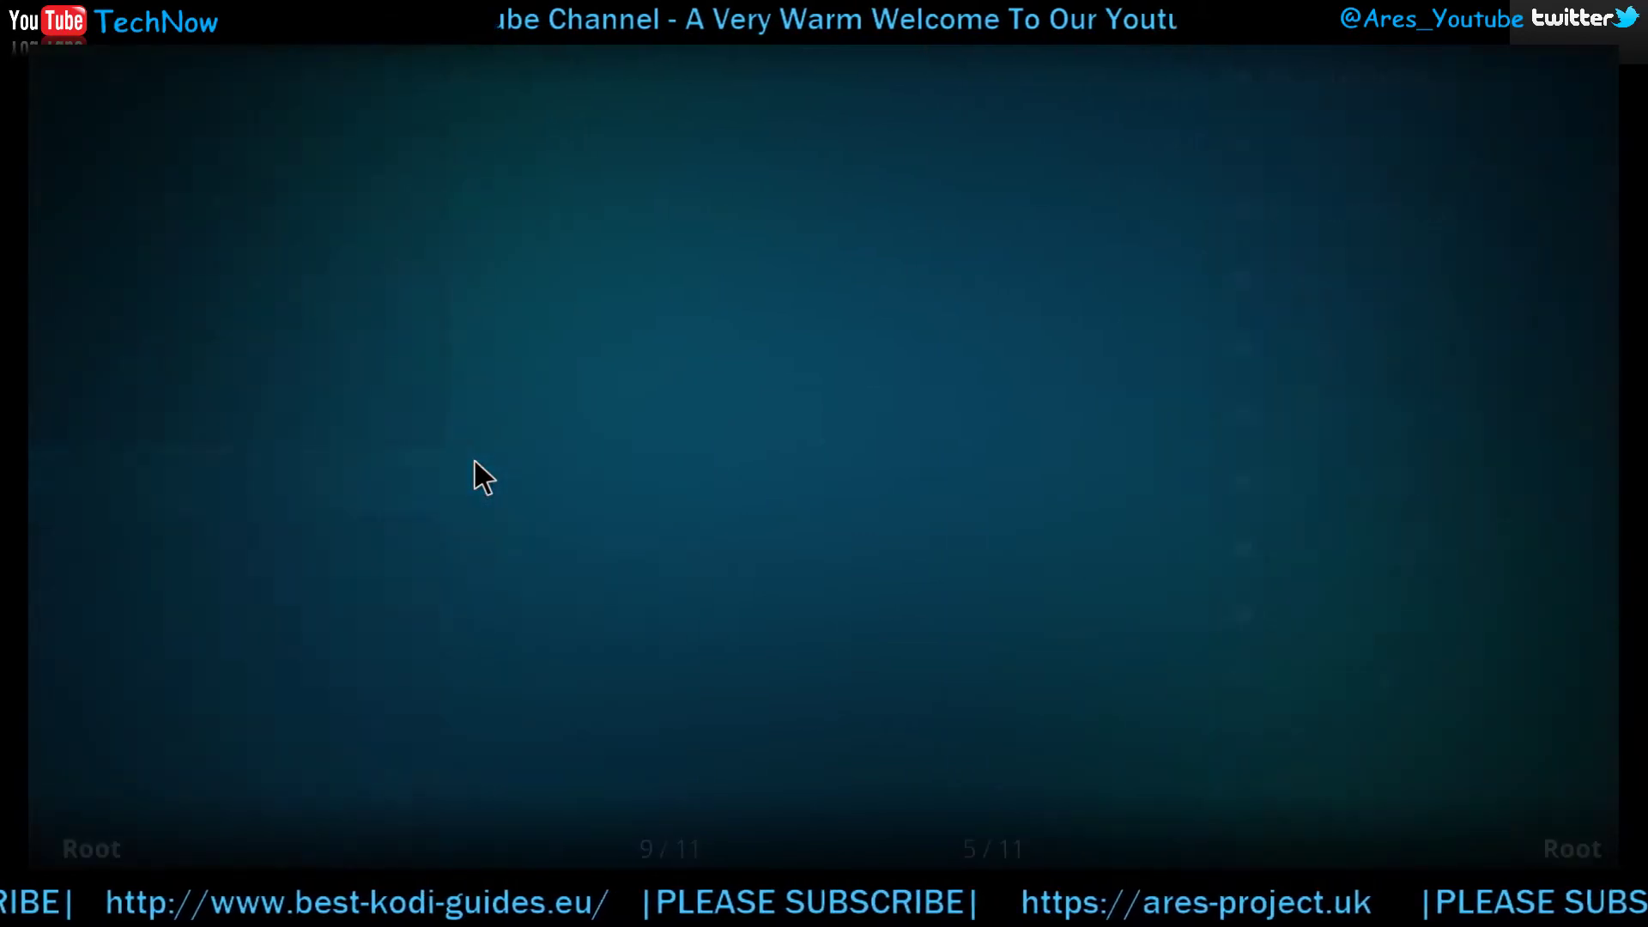
pyautogui.press('Escape')
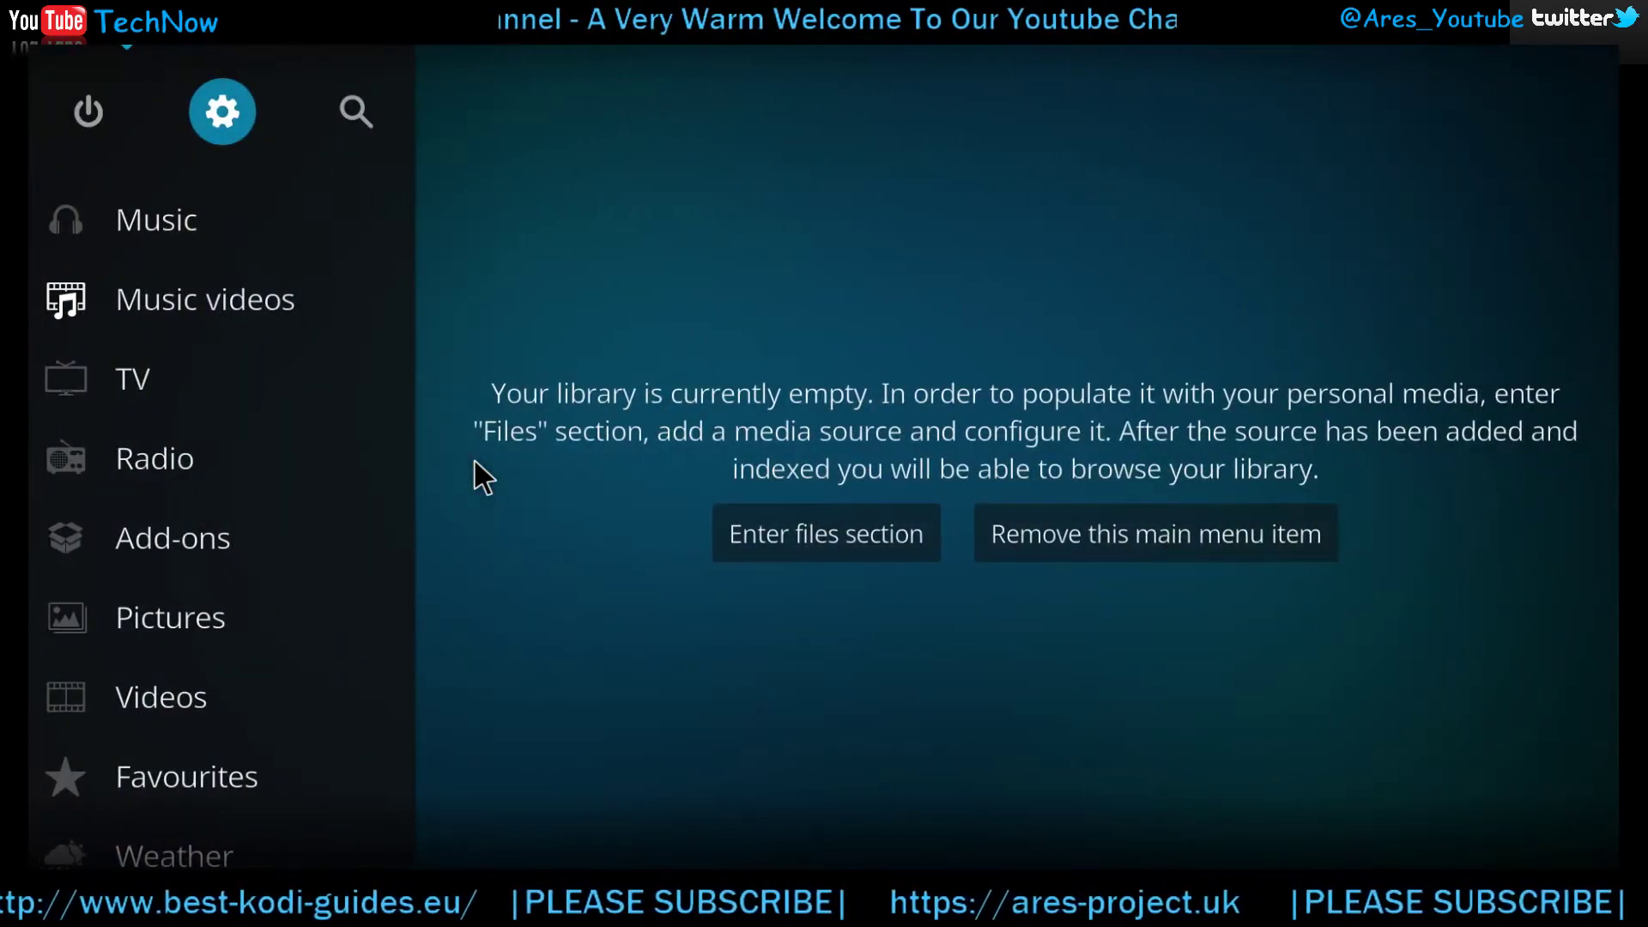
pyautogui.scroll(-1, 244, 452)
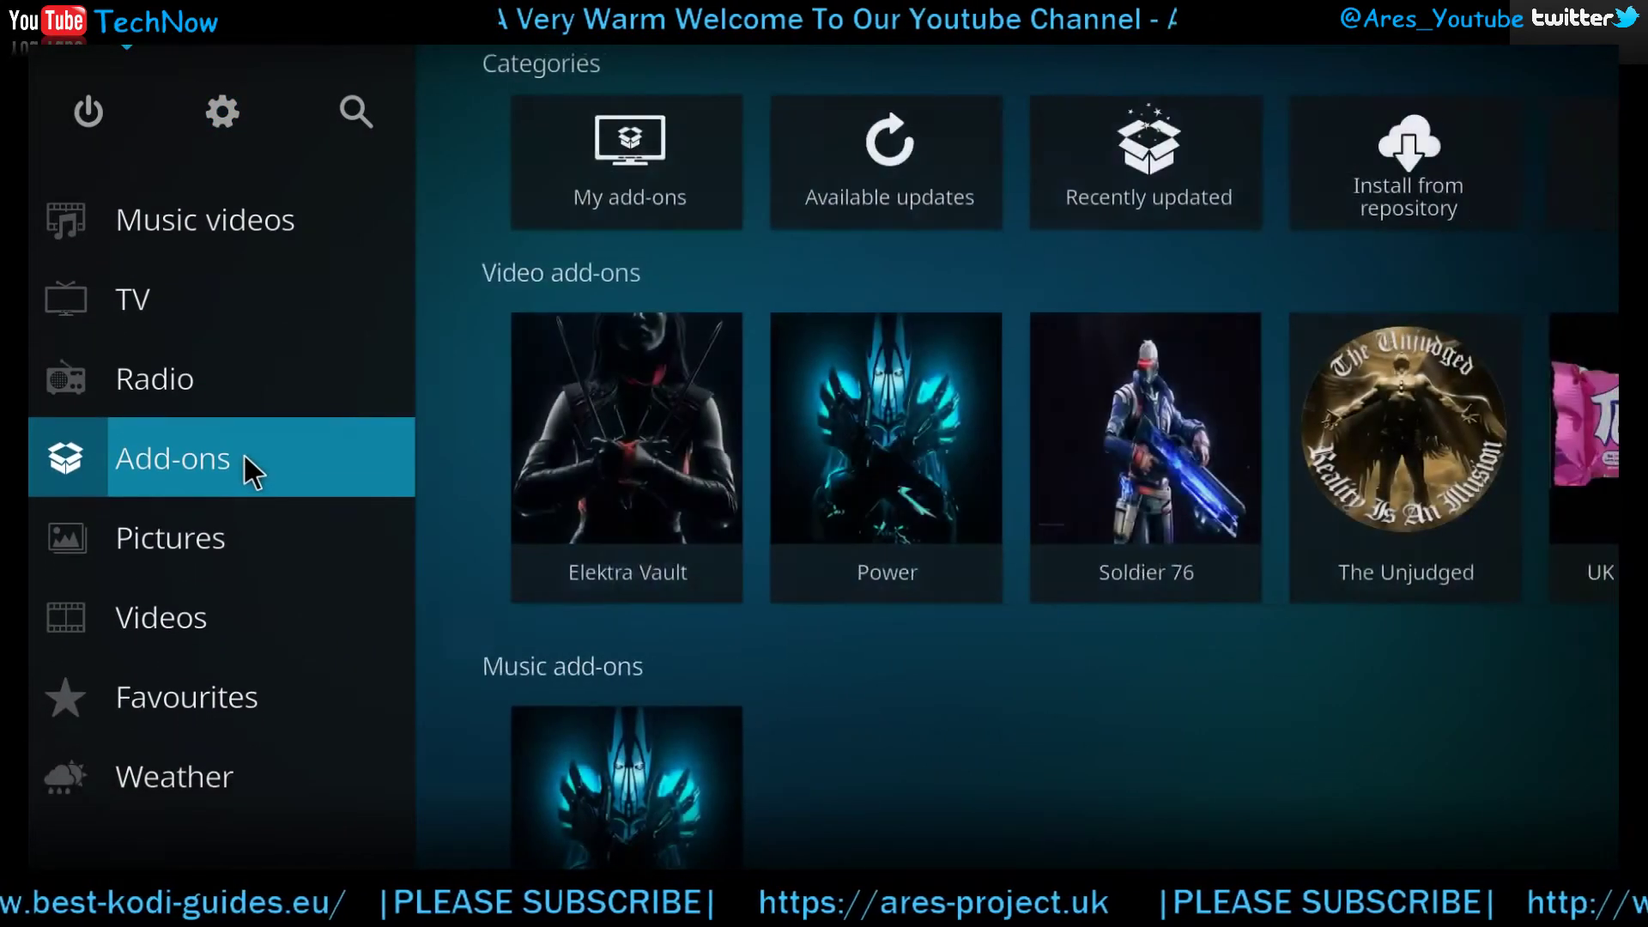
# Install repository.androidbboy.zip from the Androidboy repo source using Install from zip file.
pyautogui.click(244, 451)
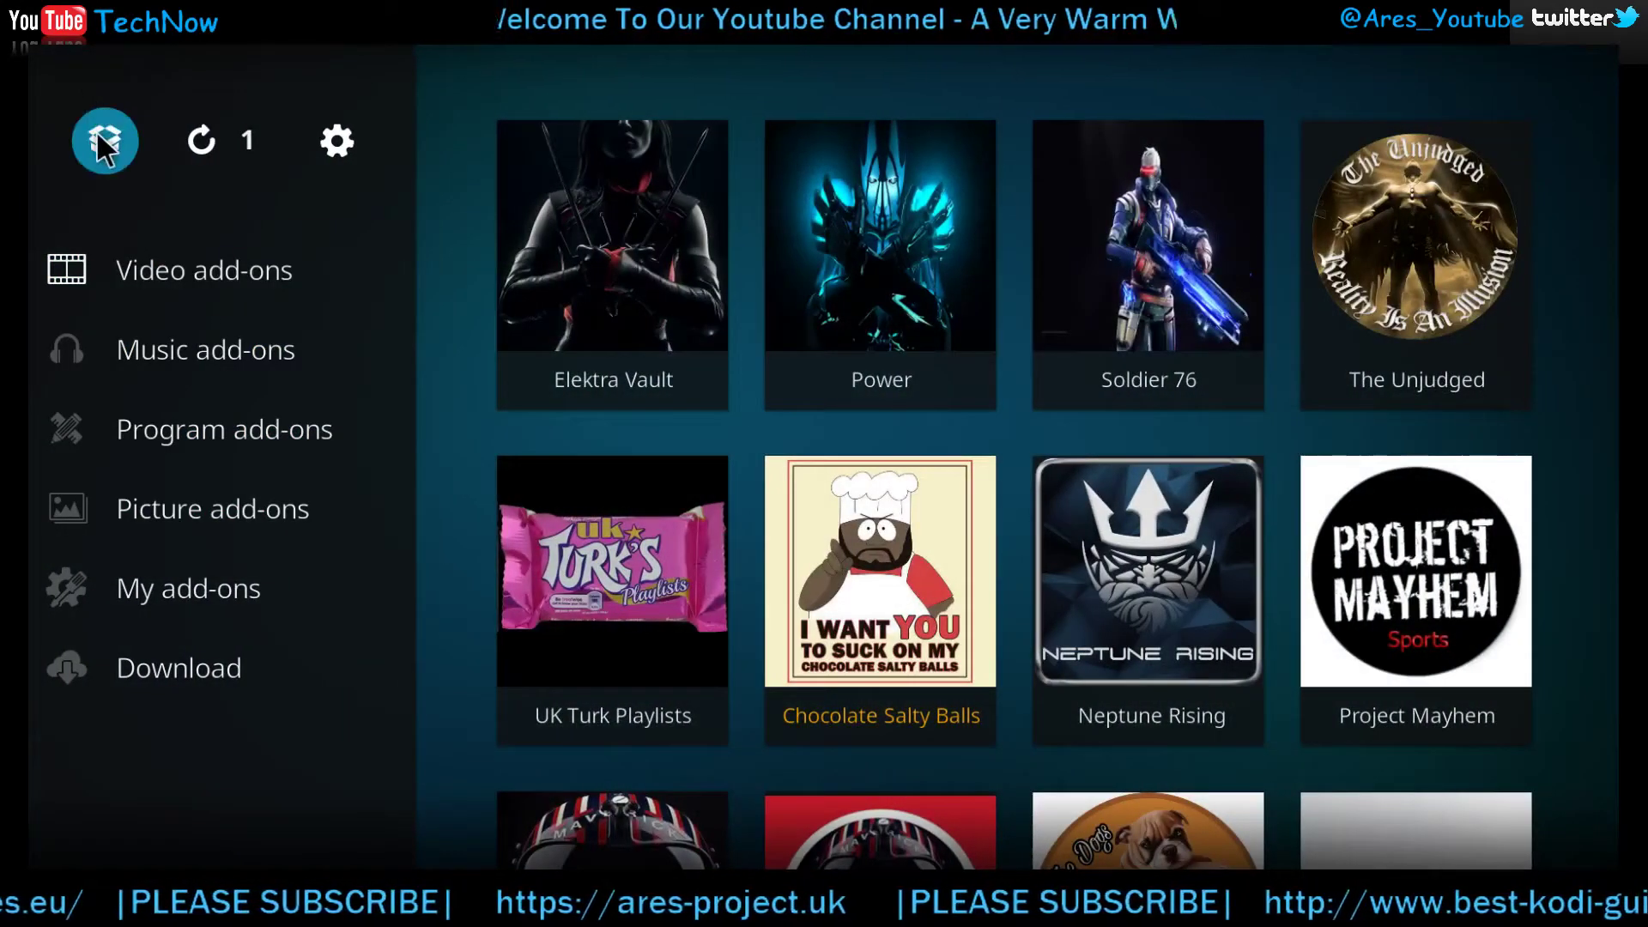
pyautogui.click(100, 142)
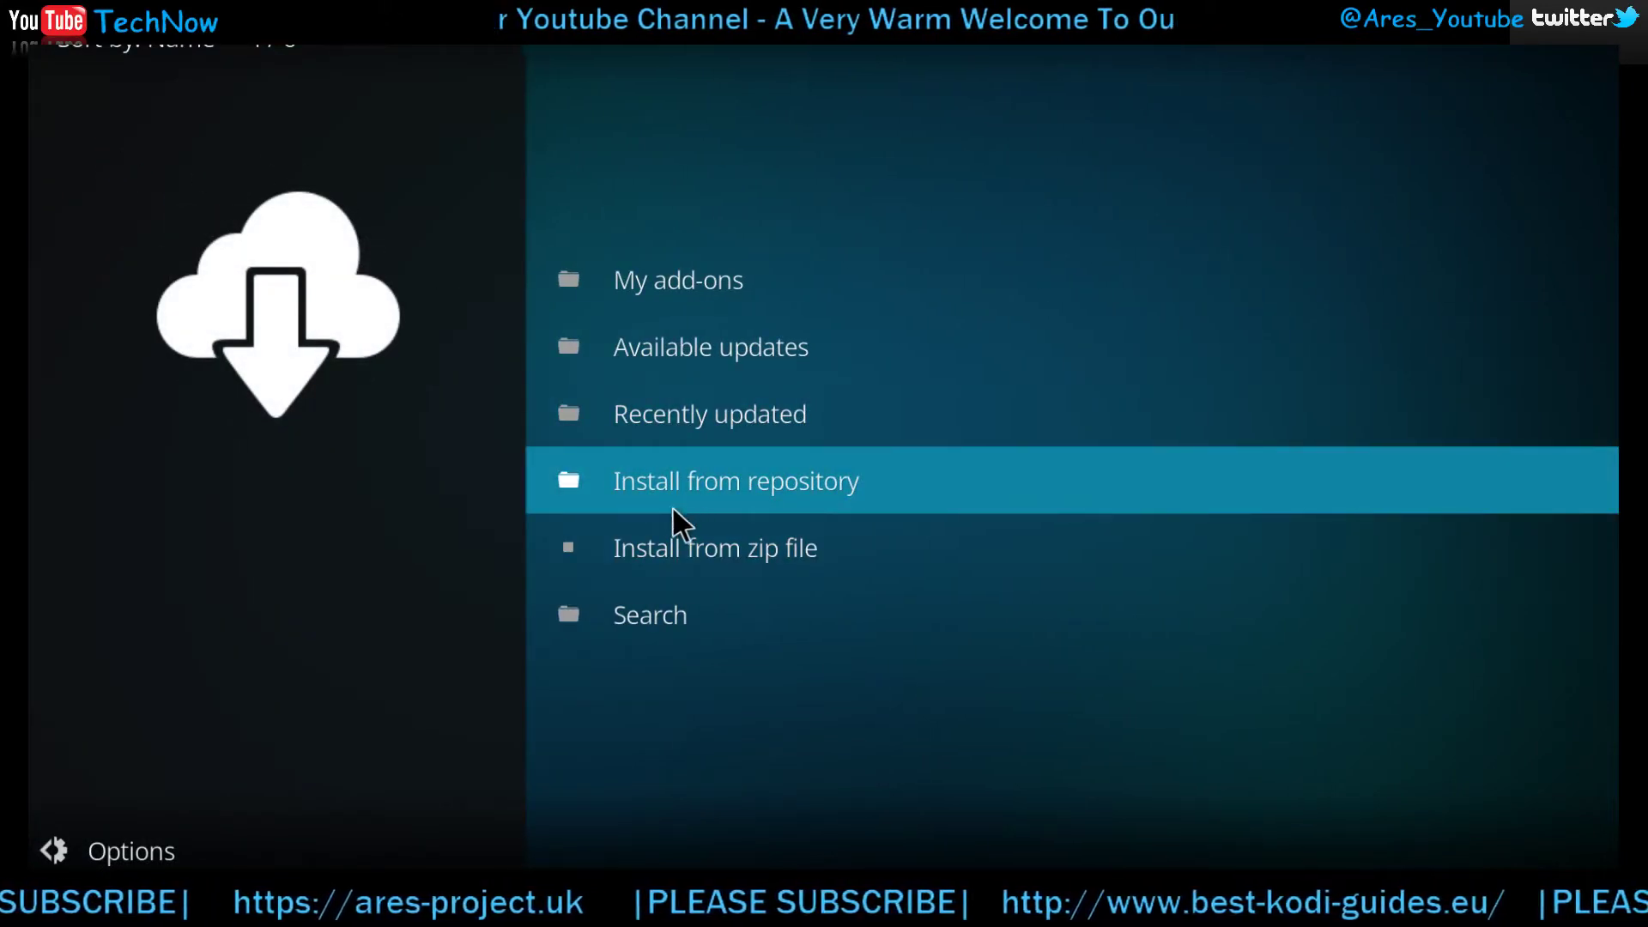
pyautogui.click(772, 549)
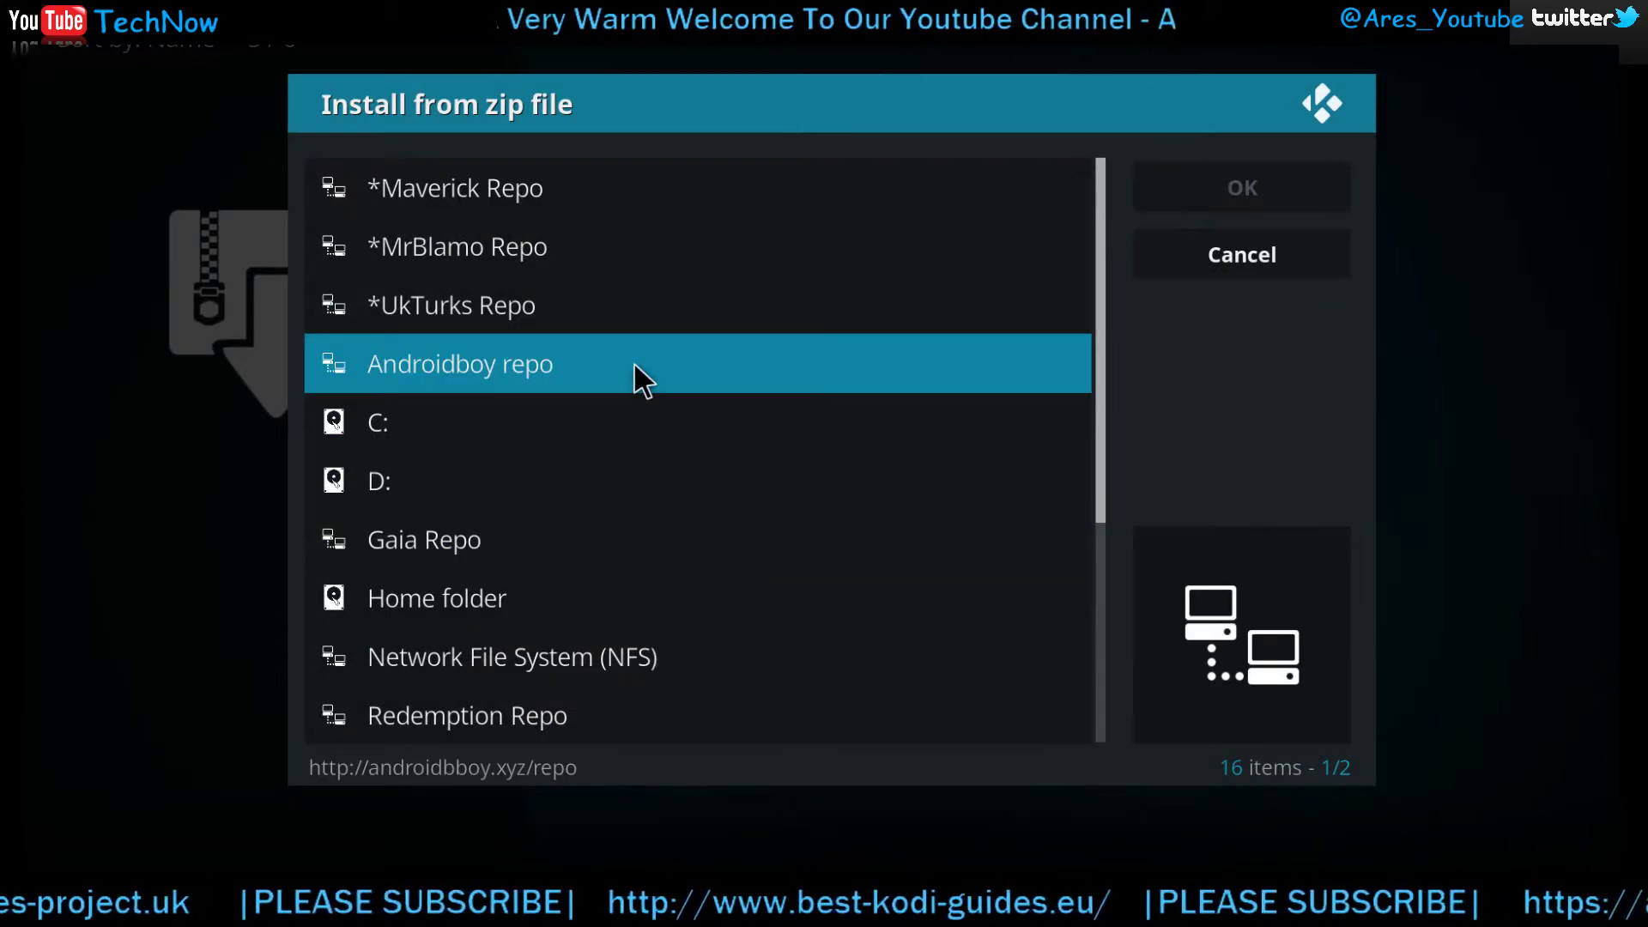
pyautogui.click(634, 362)
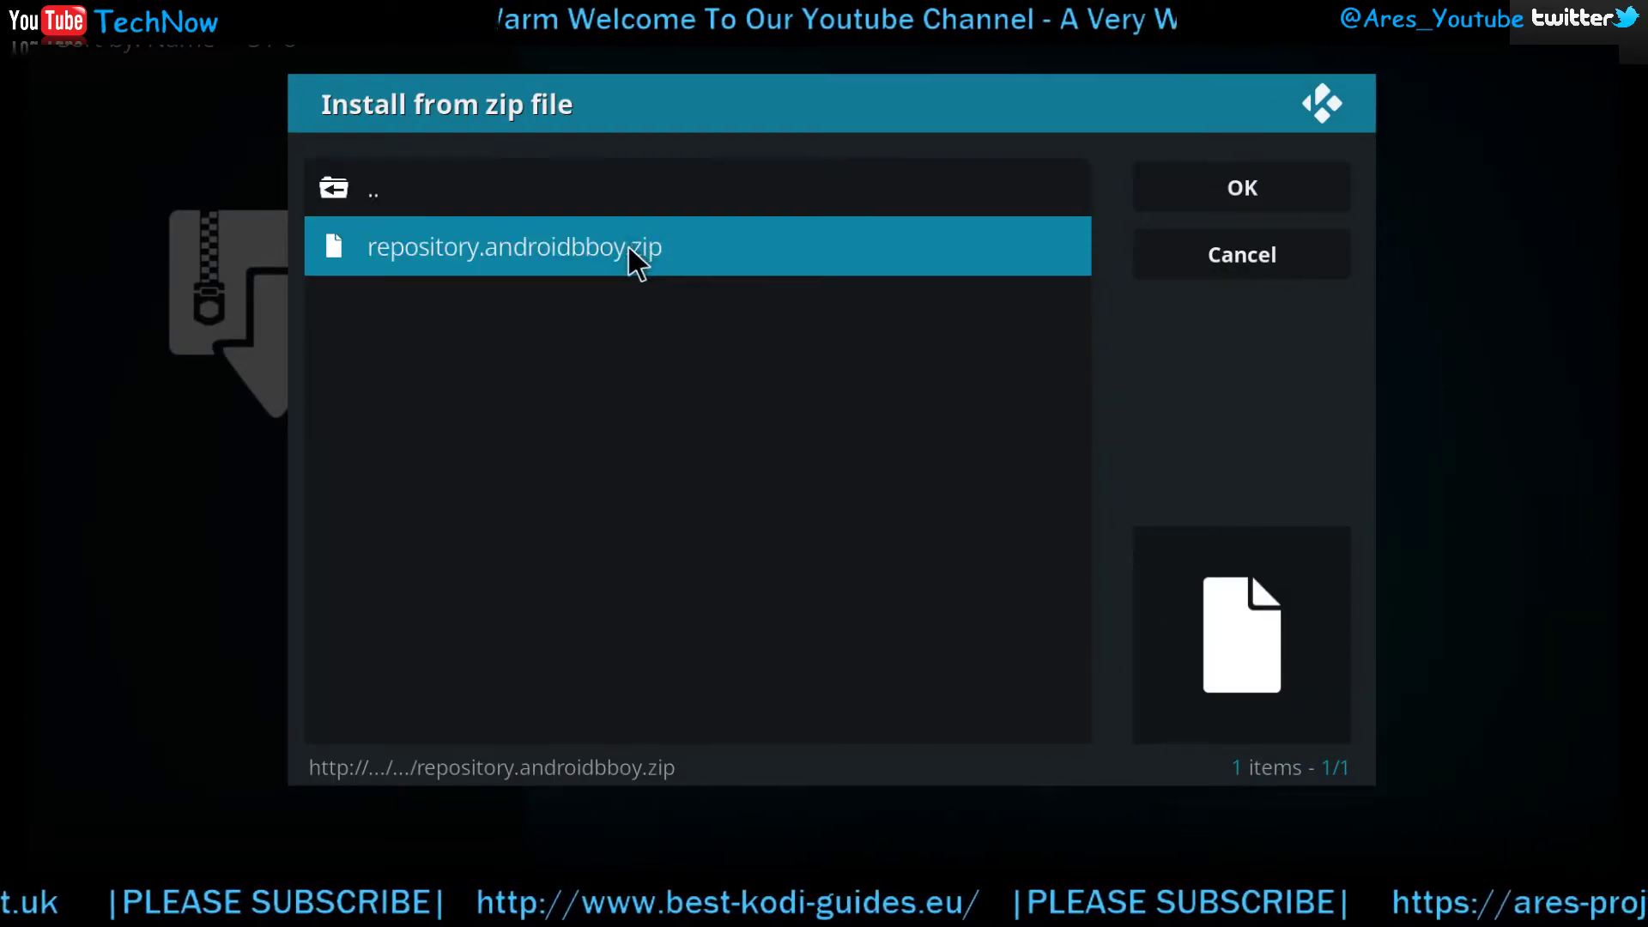
pyautogui.click(630, 249)
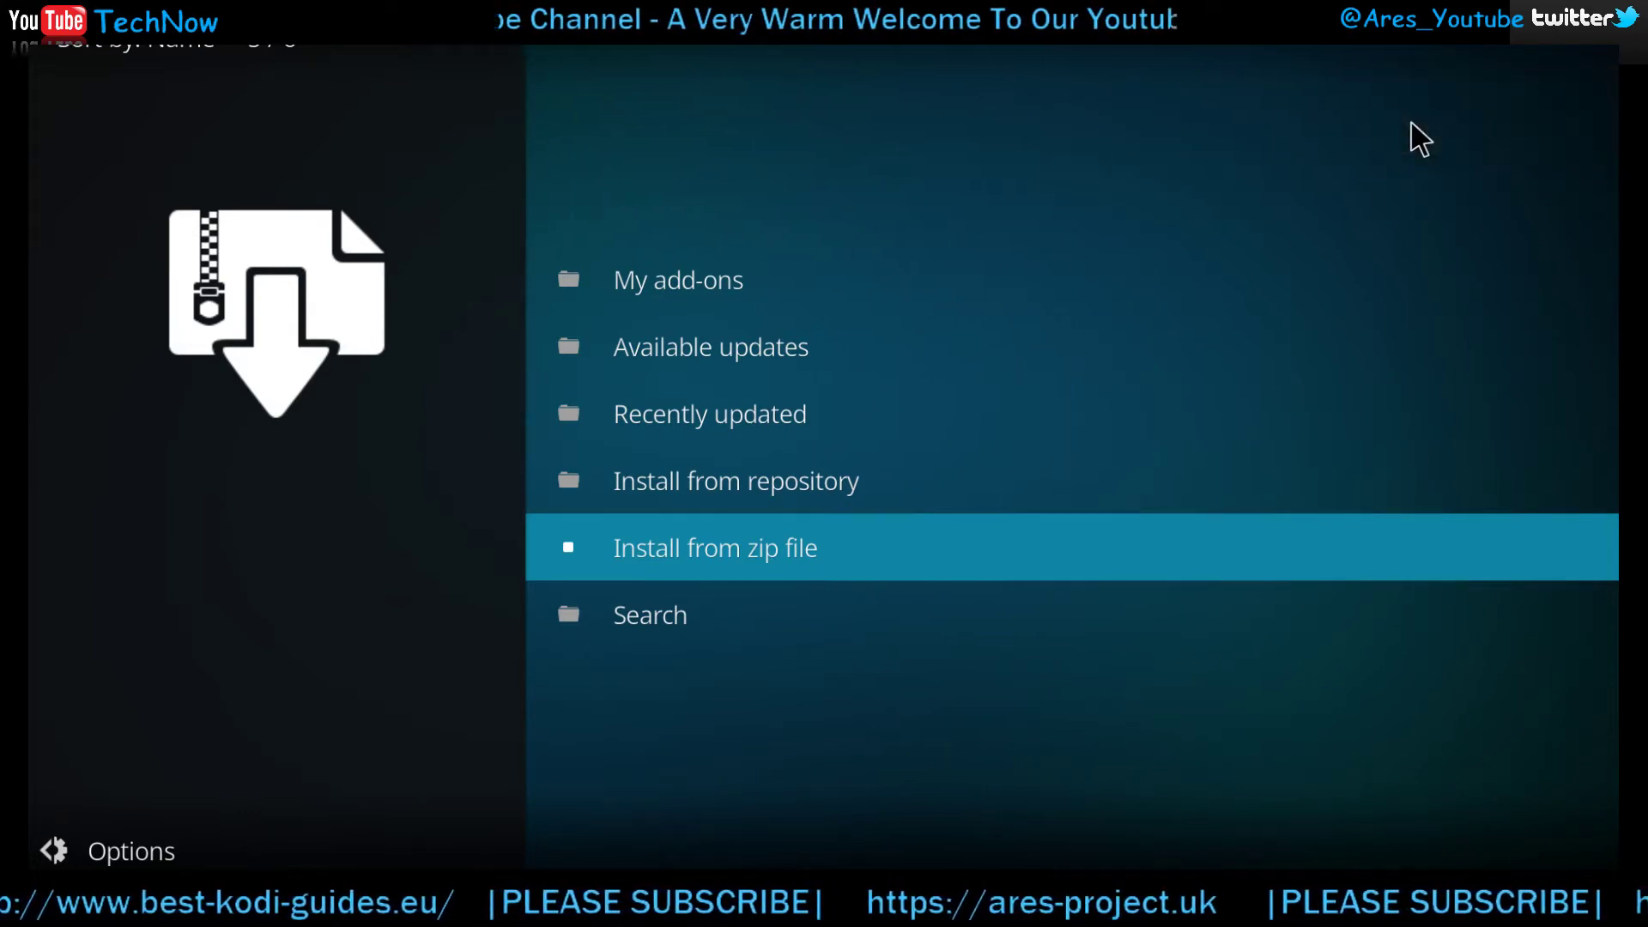
# Browse Install from repository to a repository's Video add-ons list showing Reptilia 2.0.0.
pyautogui.click(781, 493)
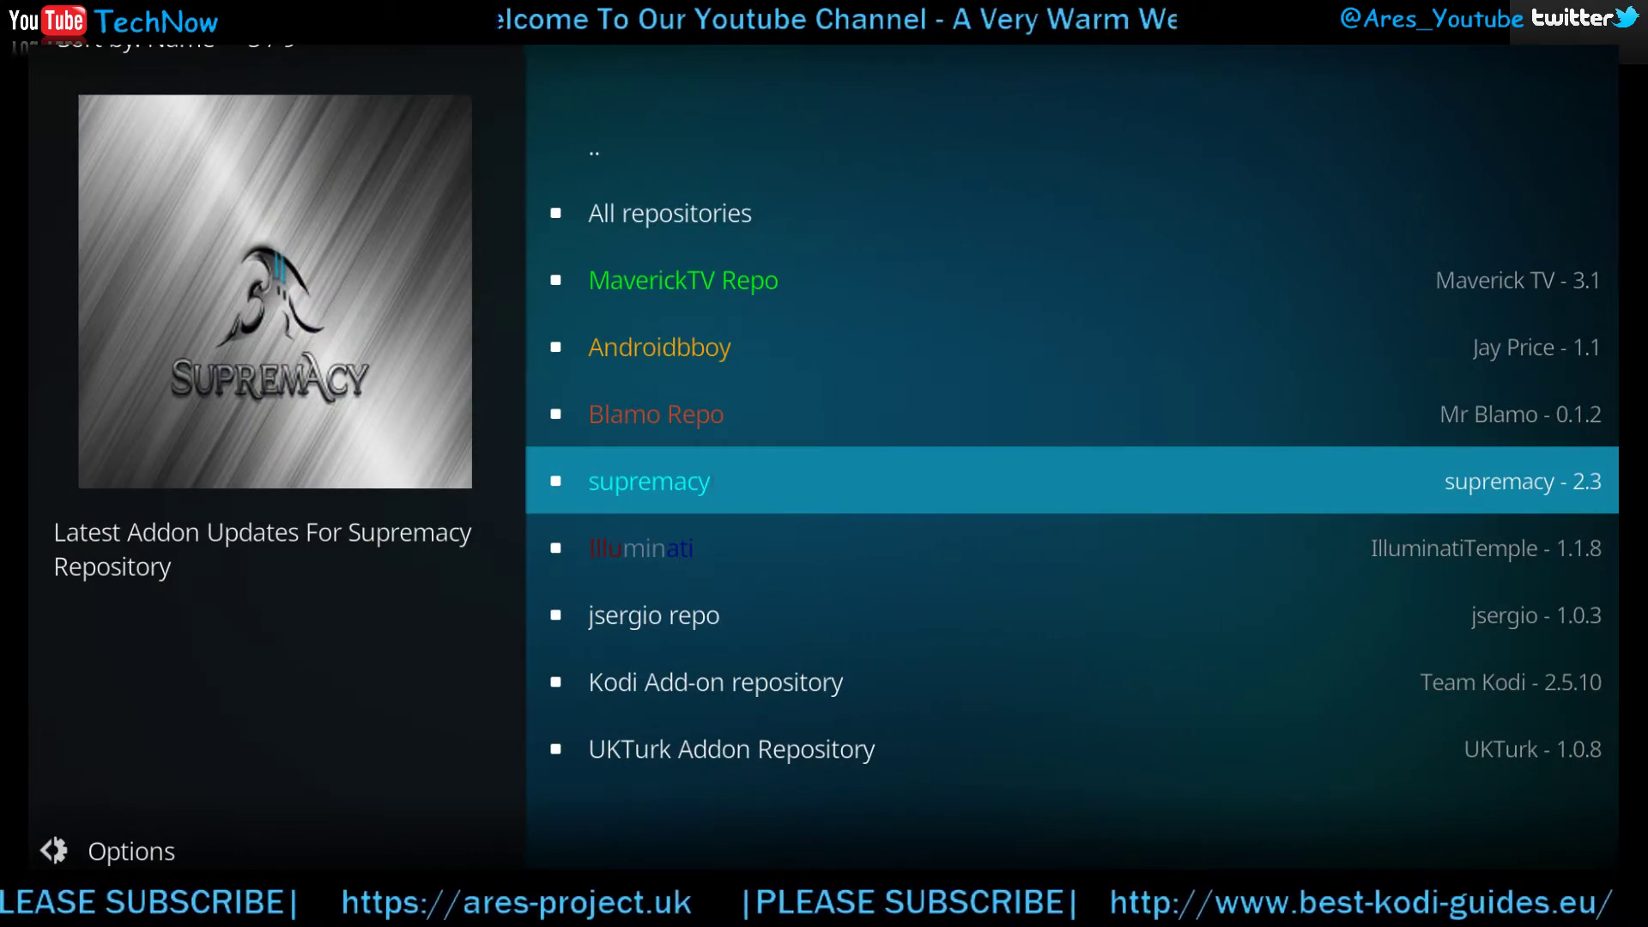
pyautogui.rightClick(714, 471)
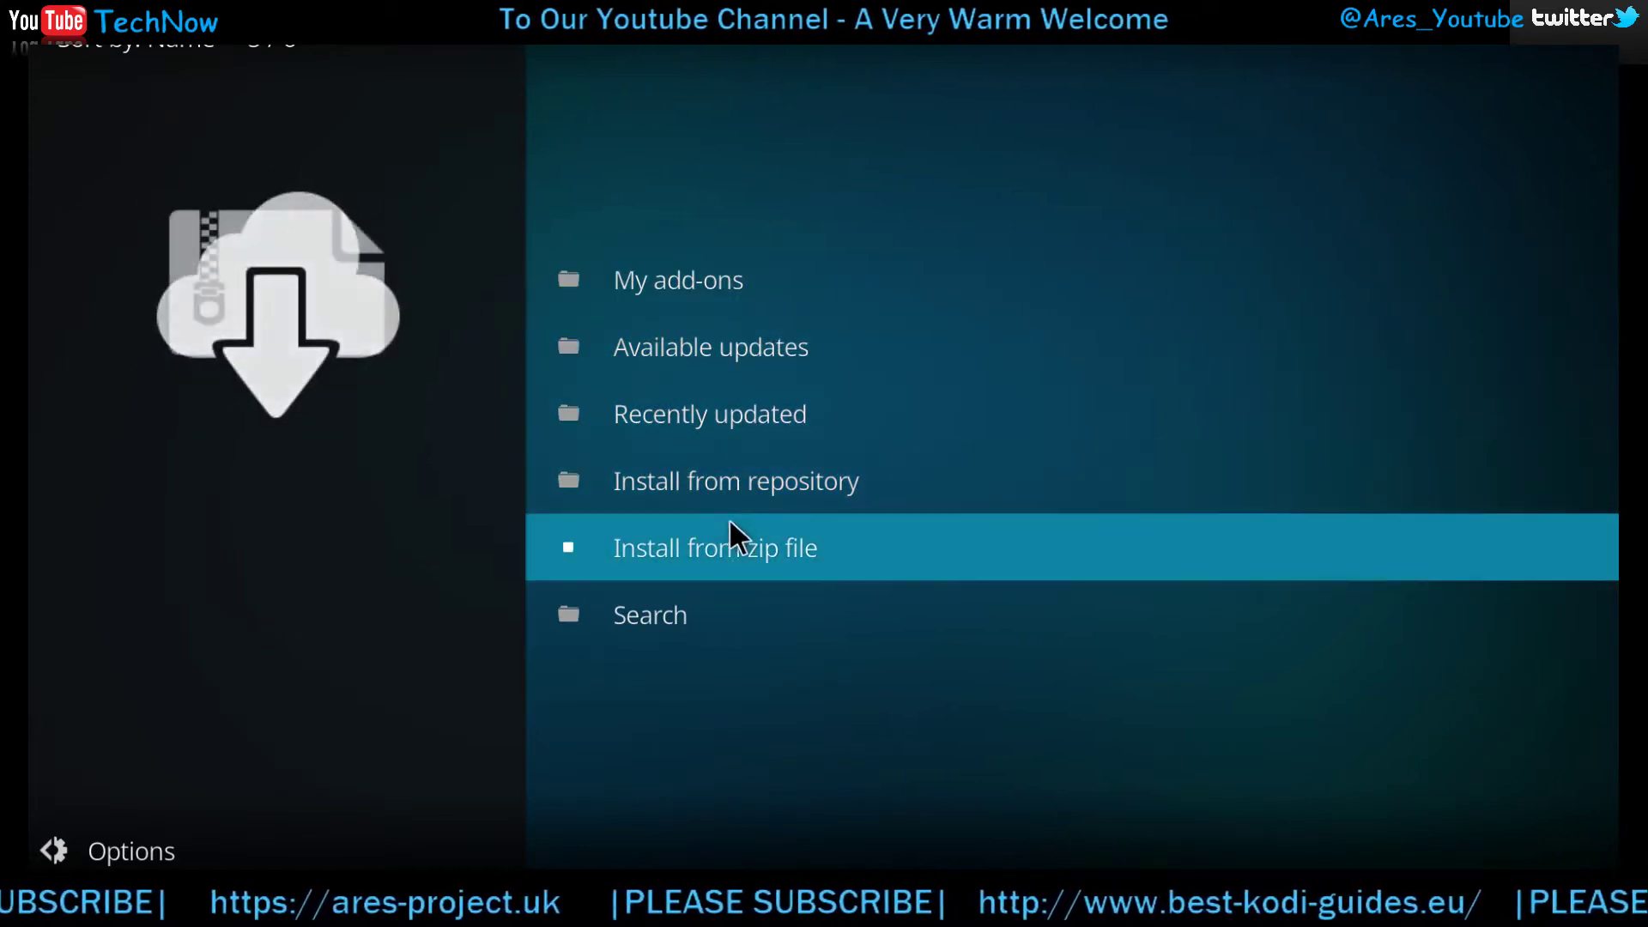
pyautogui.click(738, 490)
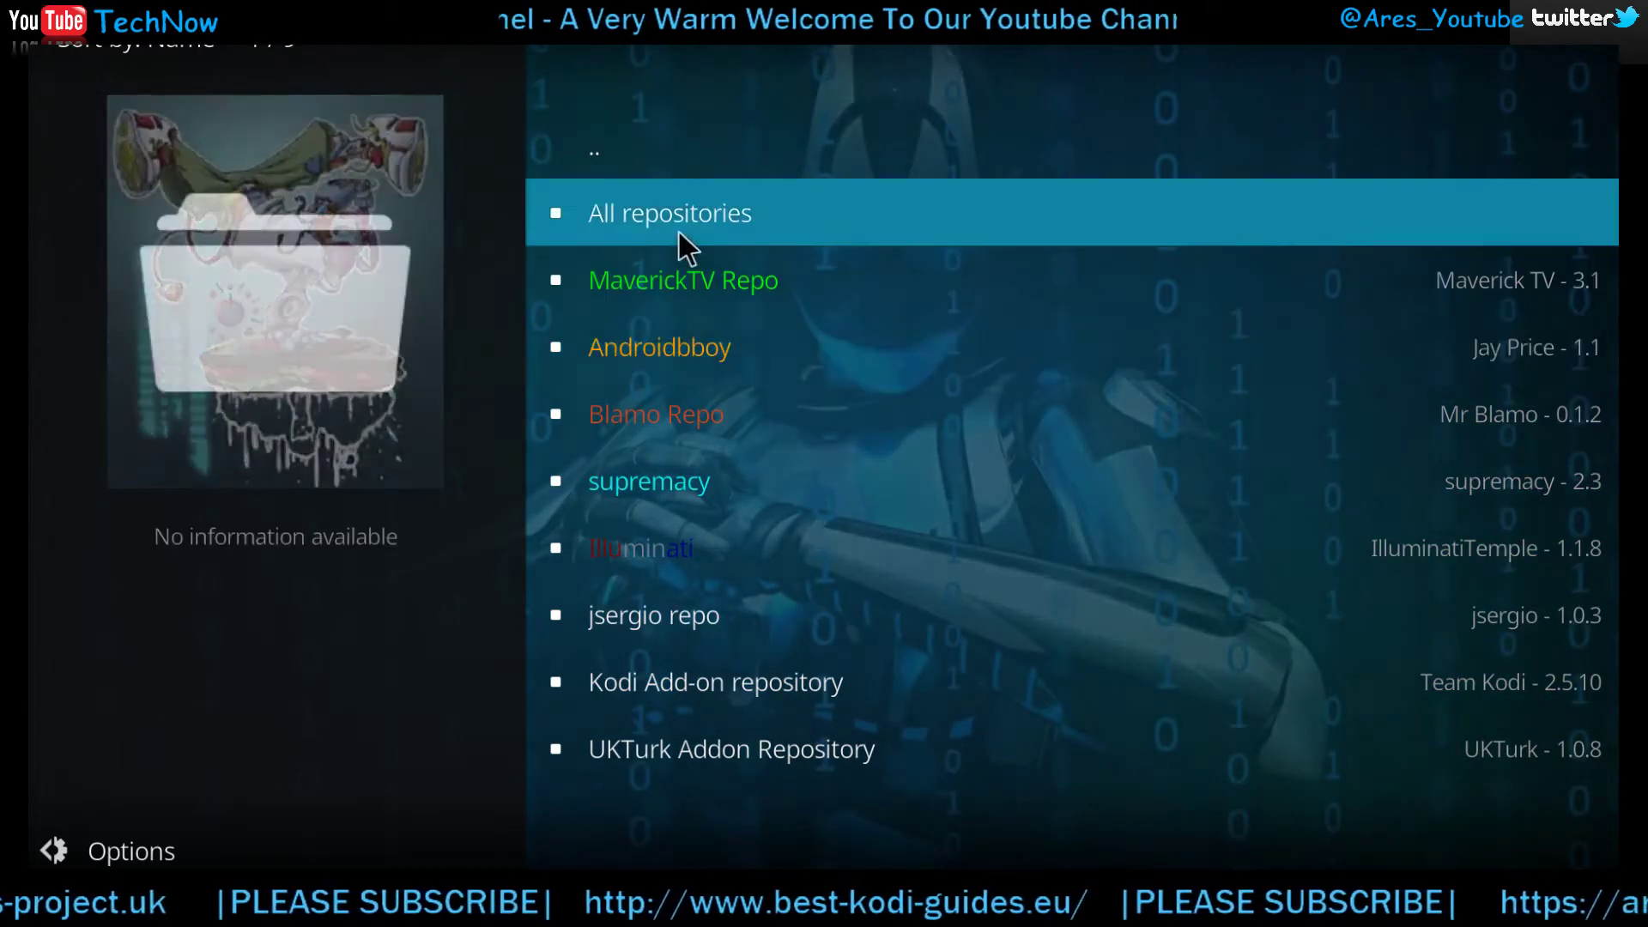
pyautogui.click(678, 225)
pyautogui.rightClick(676, 216)
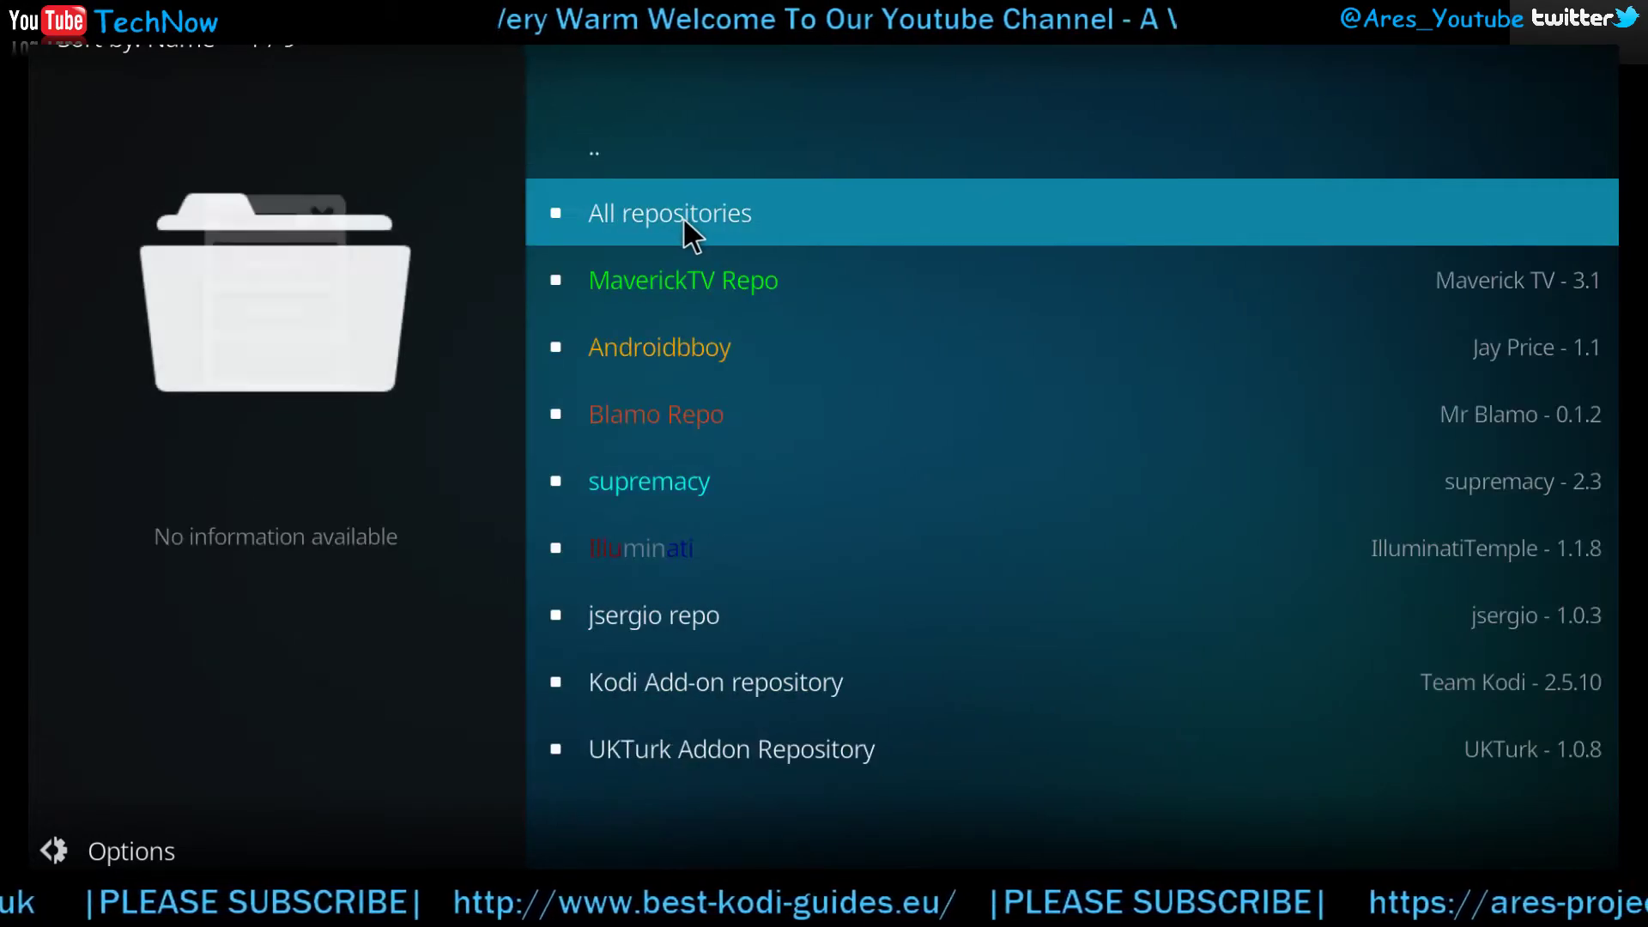
pyautogui.click(682, 306)
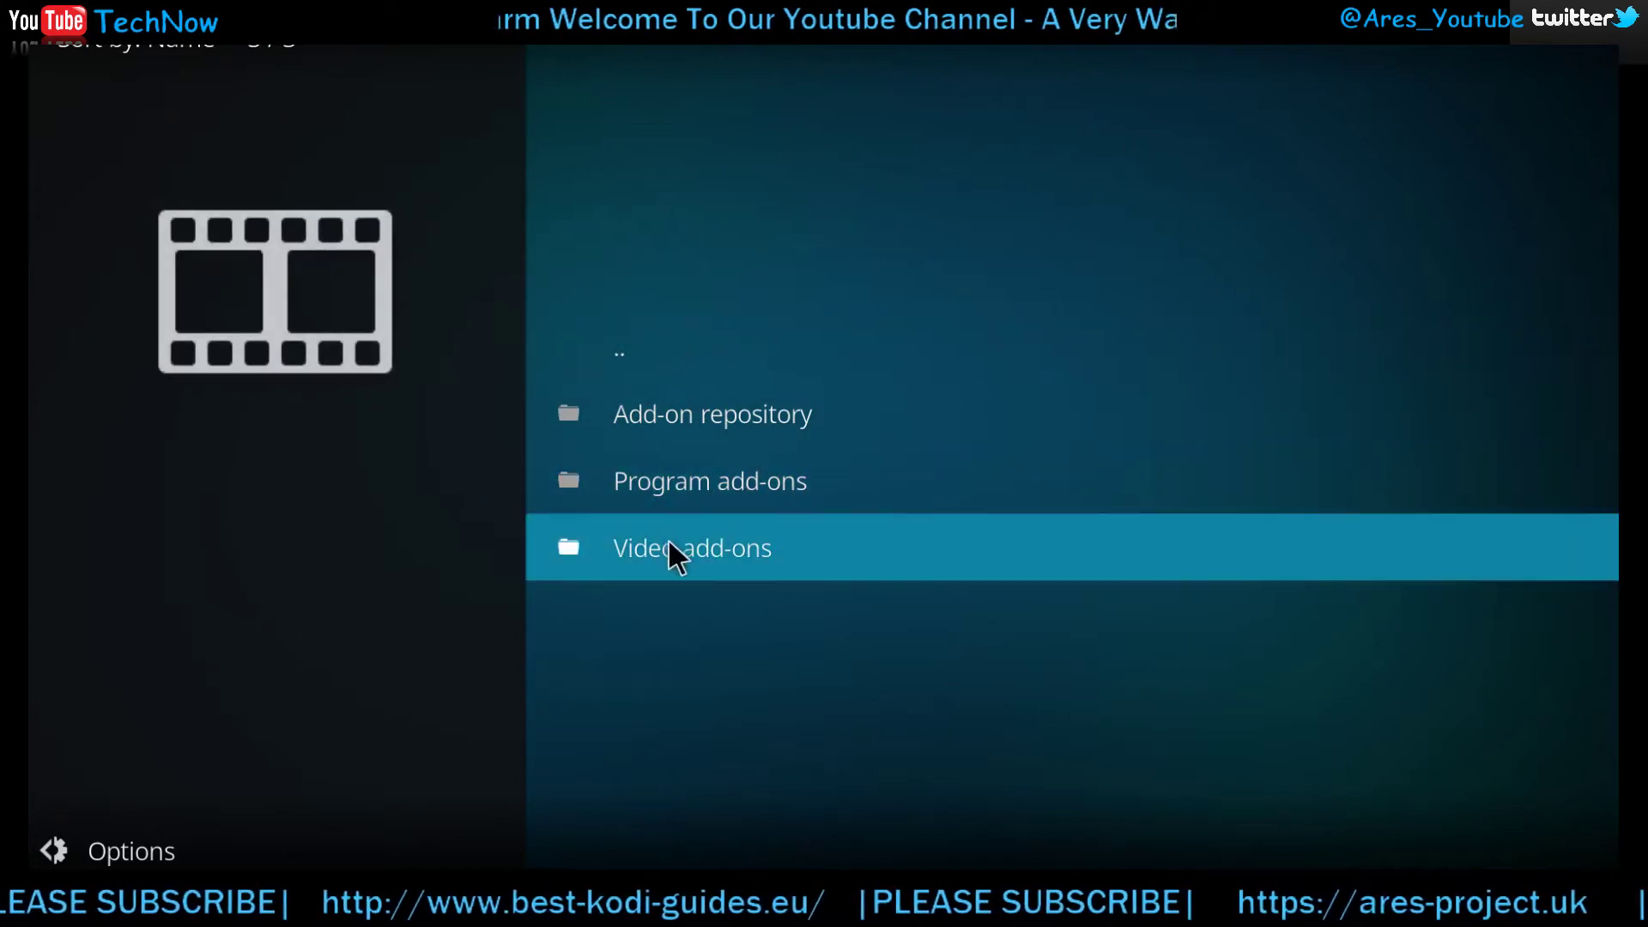
pyautogui.click(671, 548)
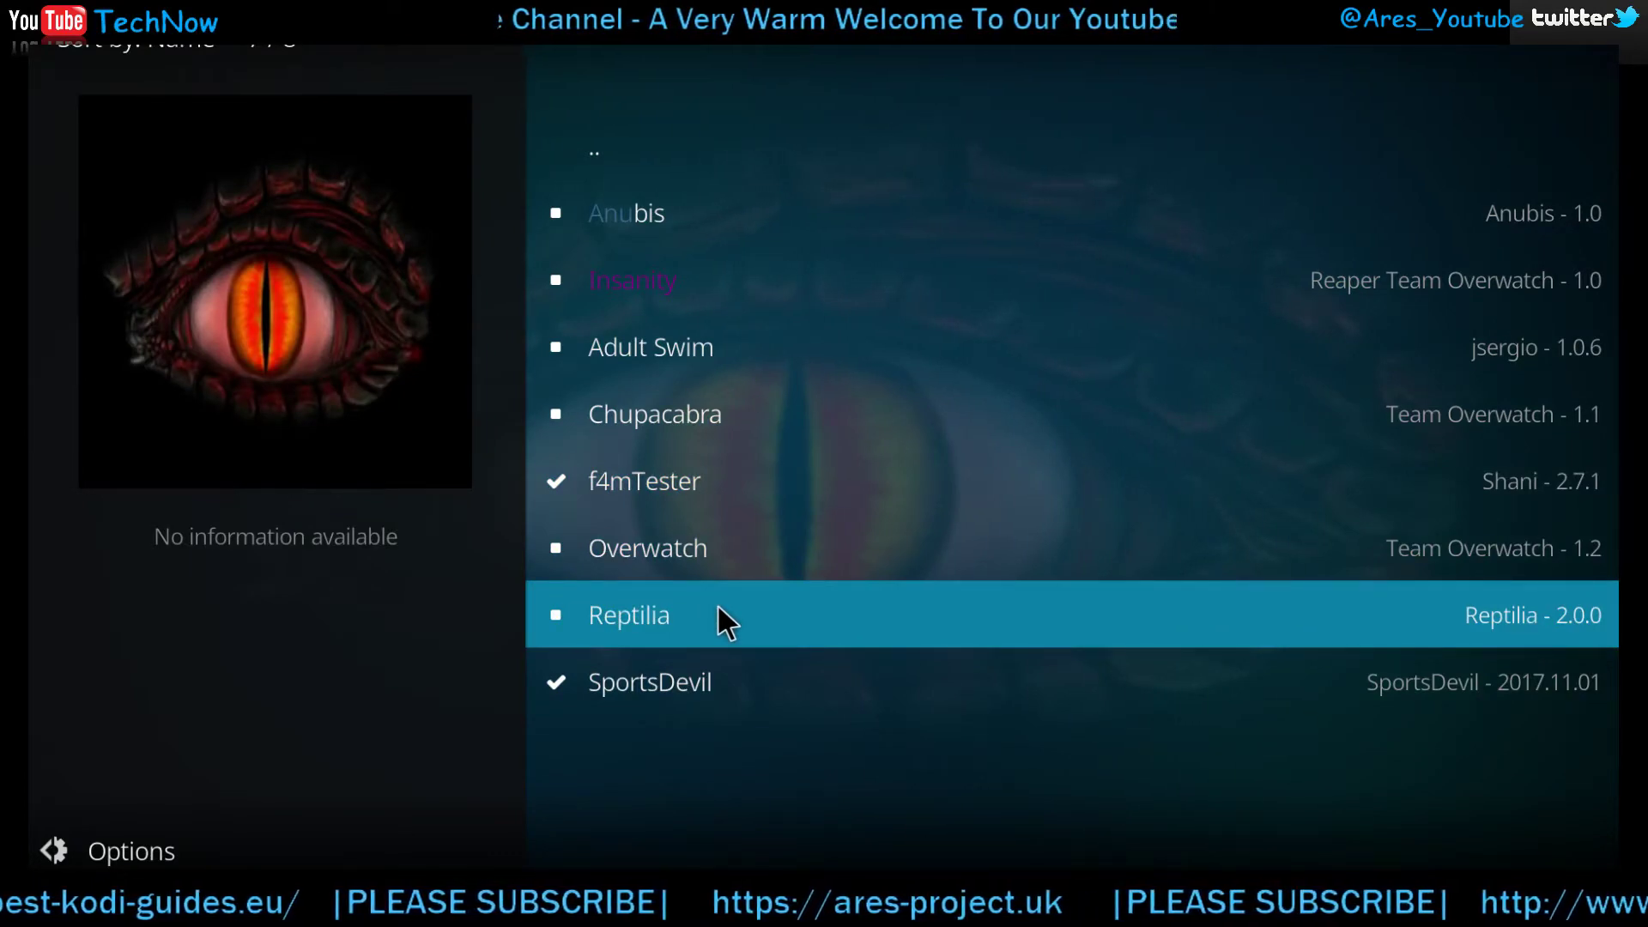
# Install Reptilia 2.0.0, then back out to Kodi home and reopen Add-ons.
pyautogui.click(717, 605)
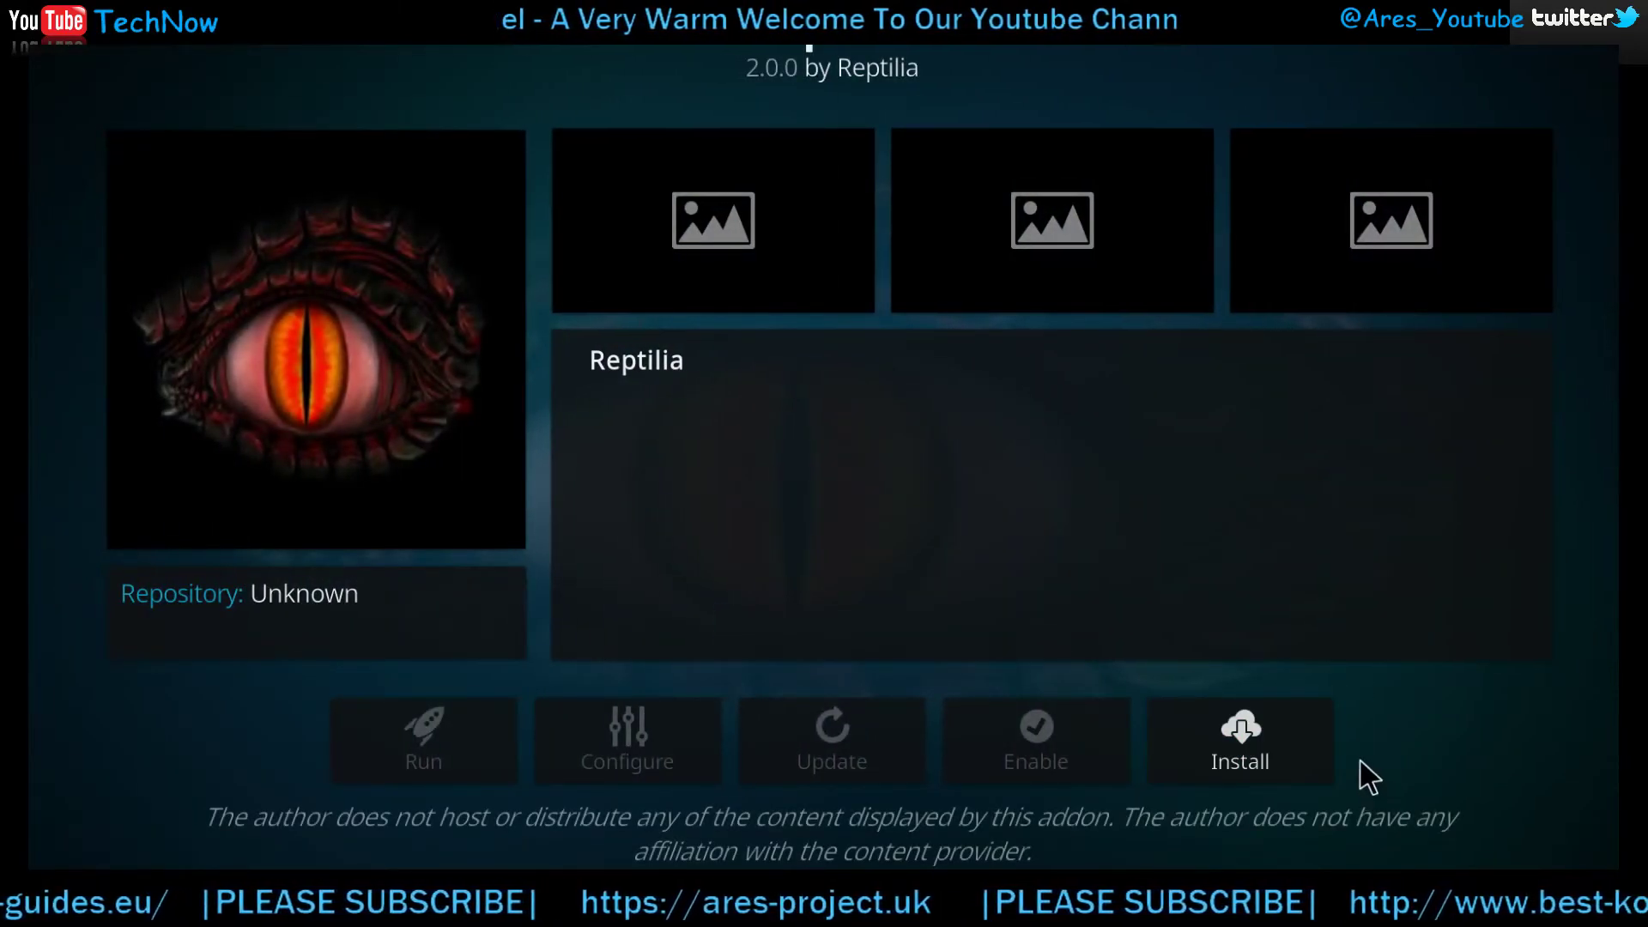
pyautogui.click(1308, 754)
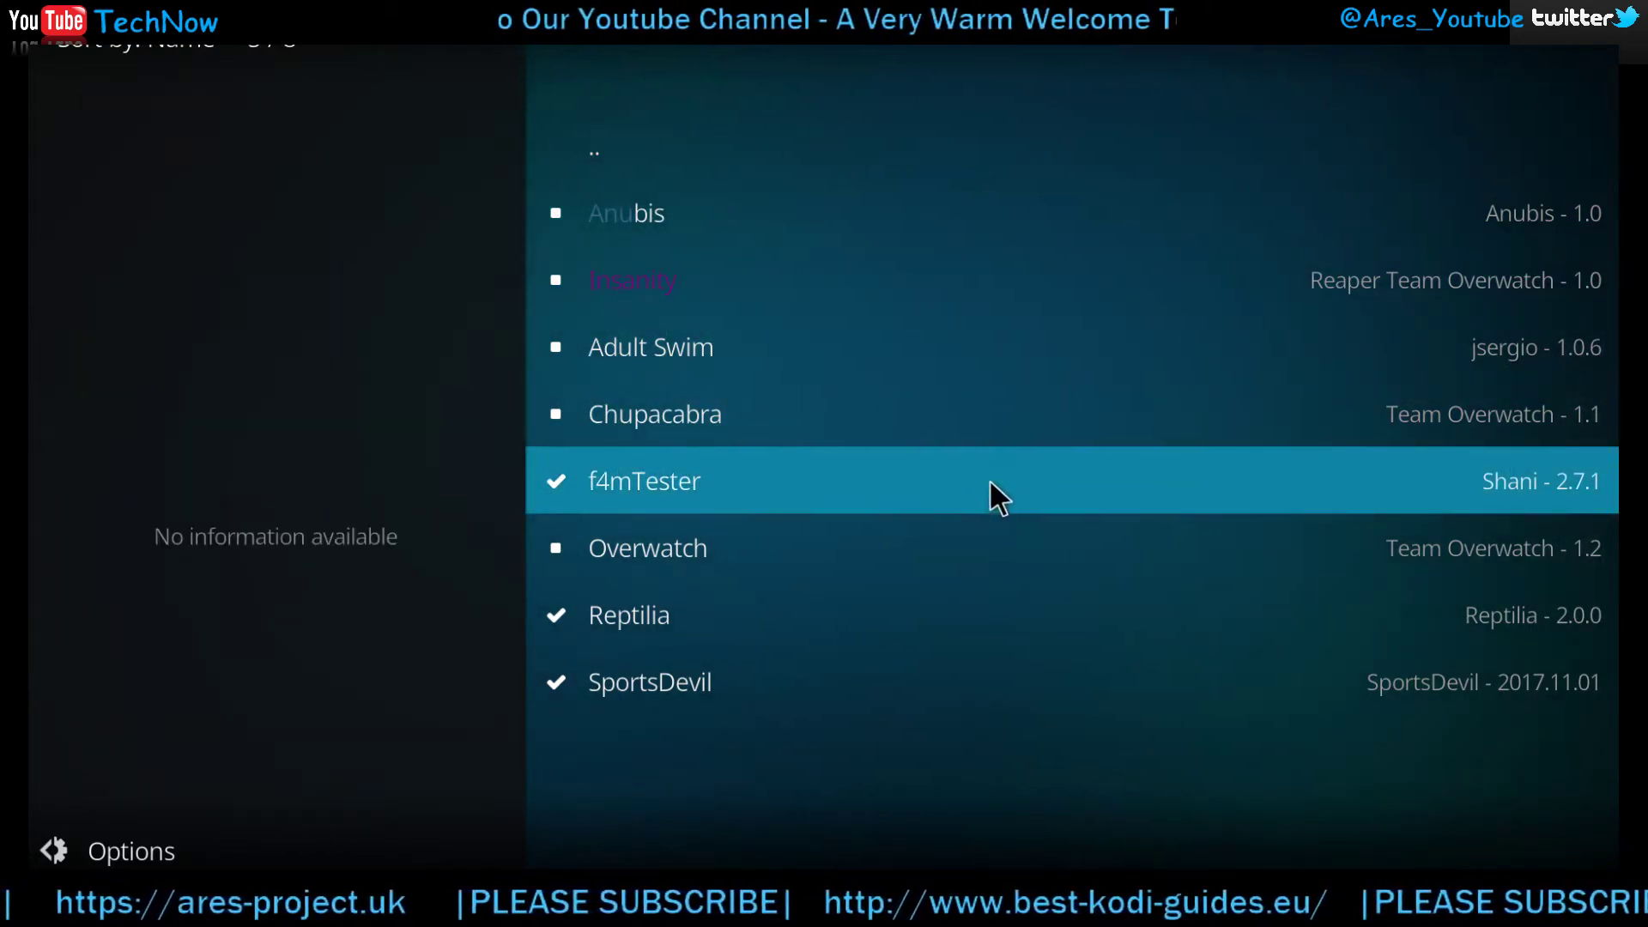
pyautogui.press('BackSpace')
pyautogui.press('BackSpace')
pyautogui.press('BackSpace')
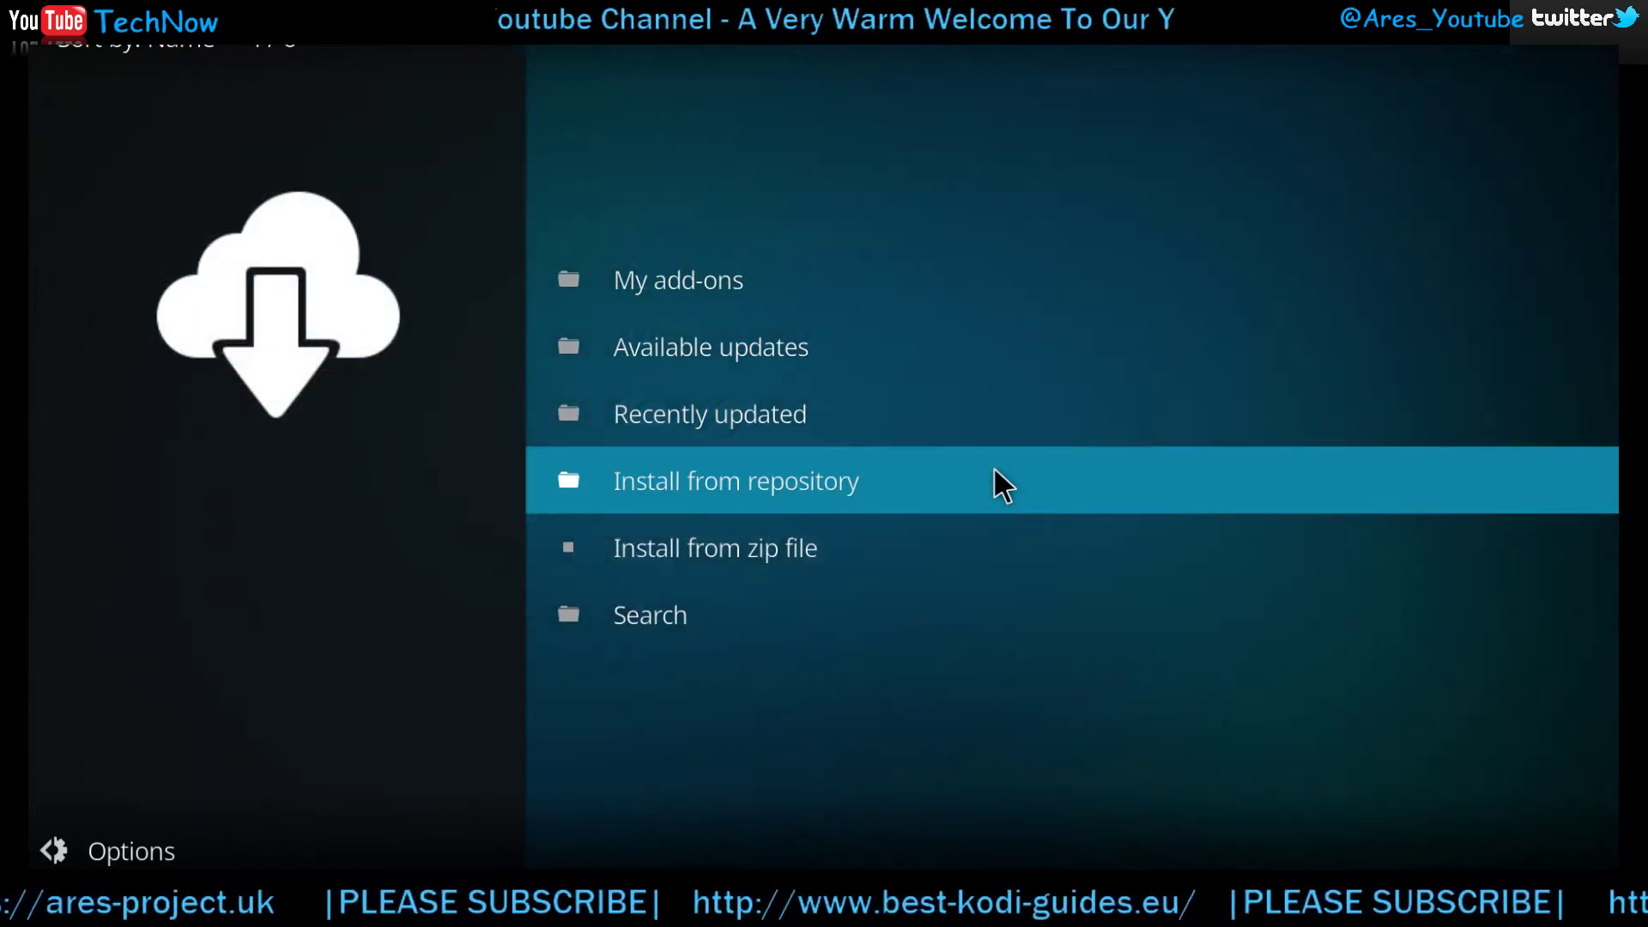
pyautogui.press('BackSpace')
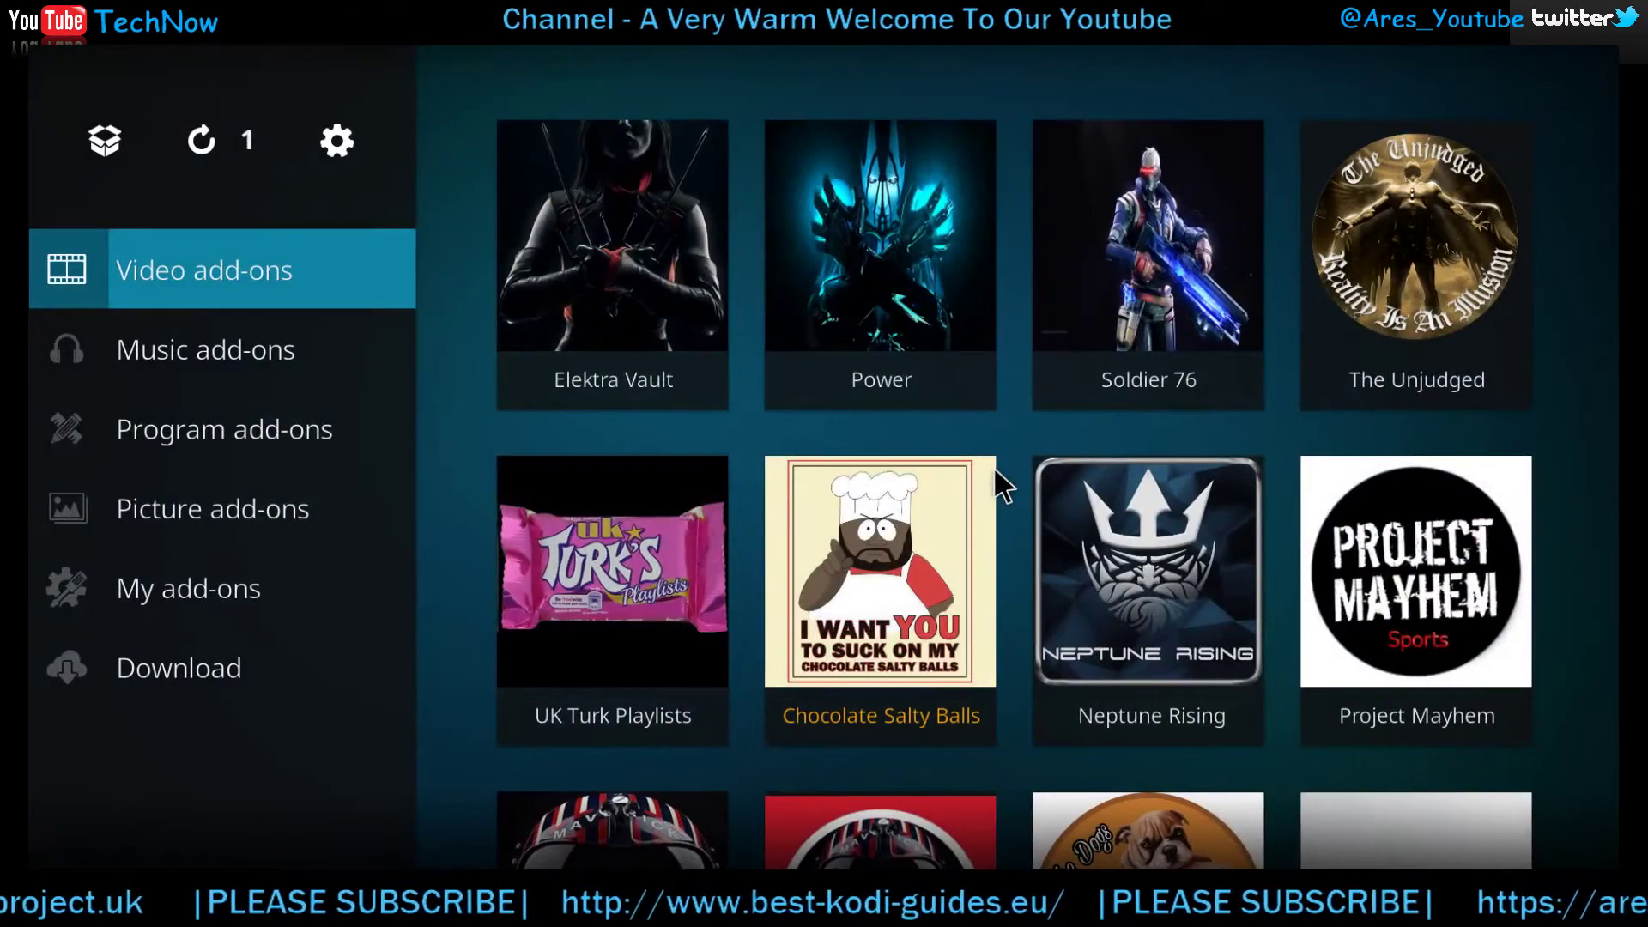
pyautogui.press('BackSpace')
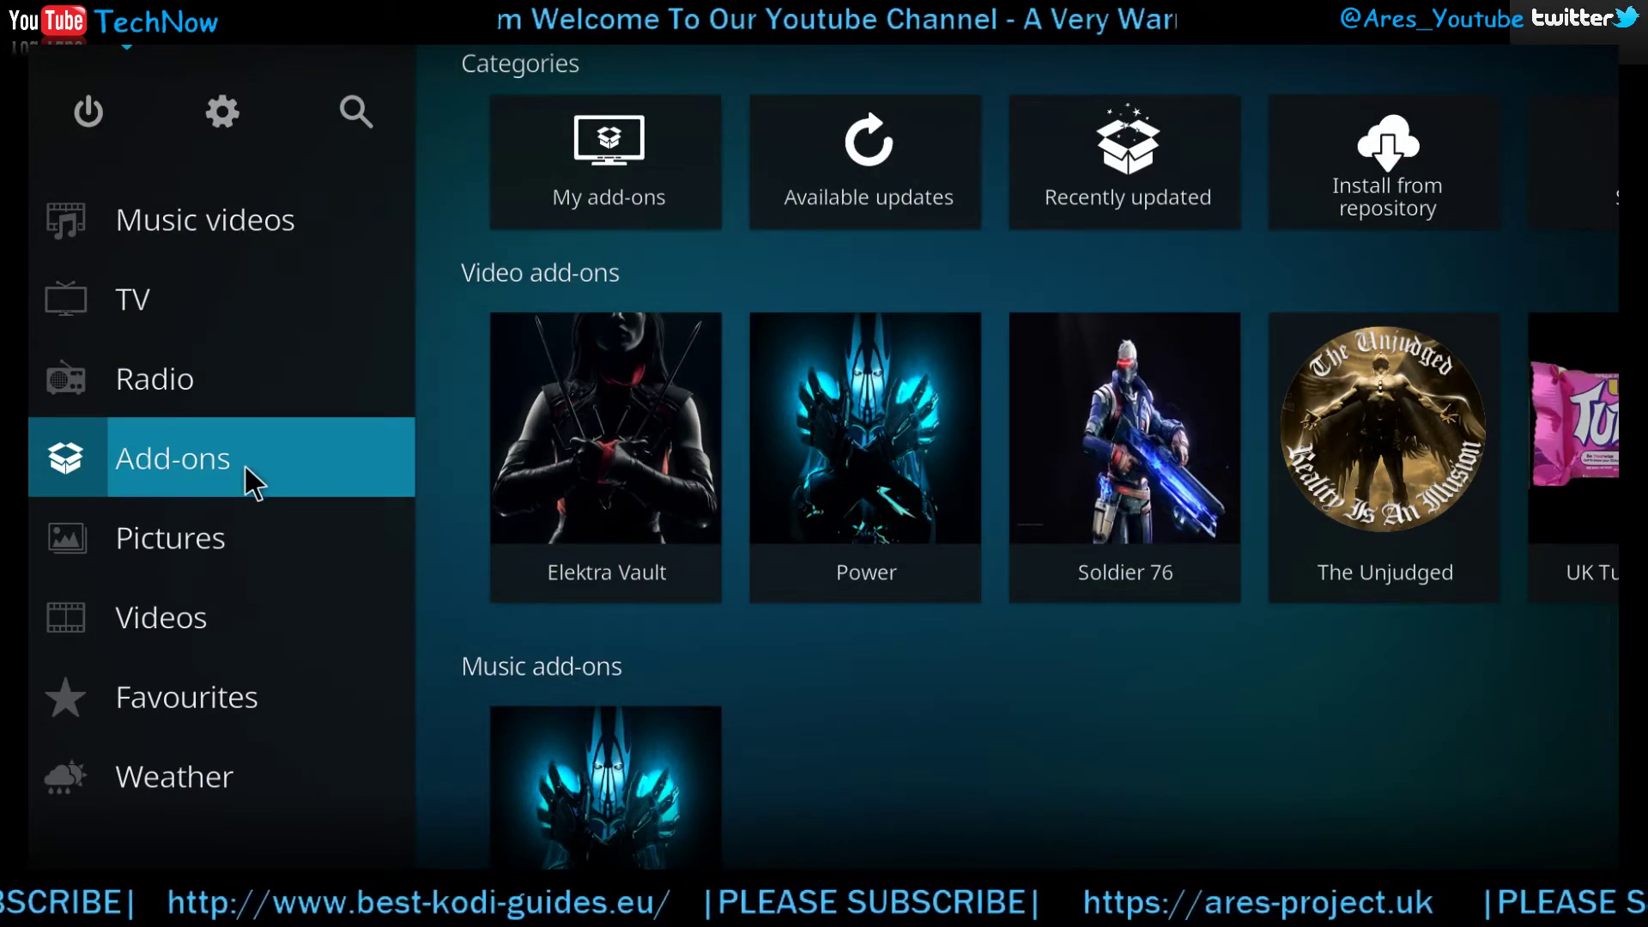
pyautogui.click(246, 467)
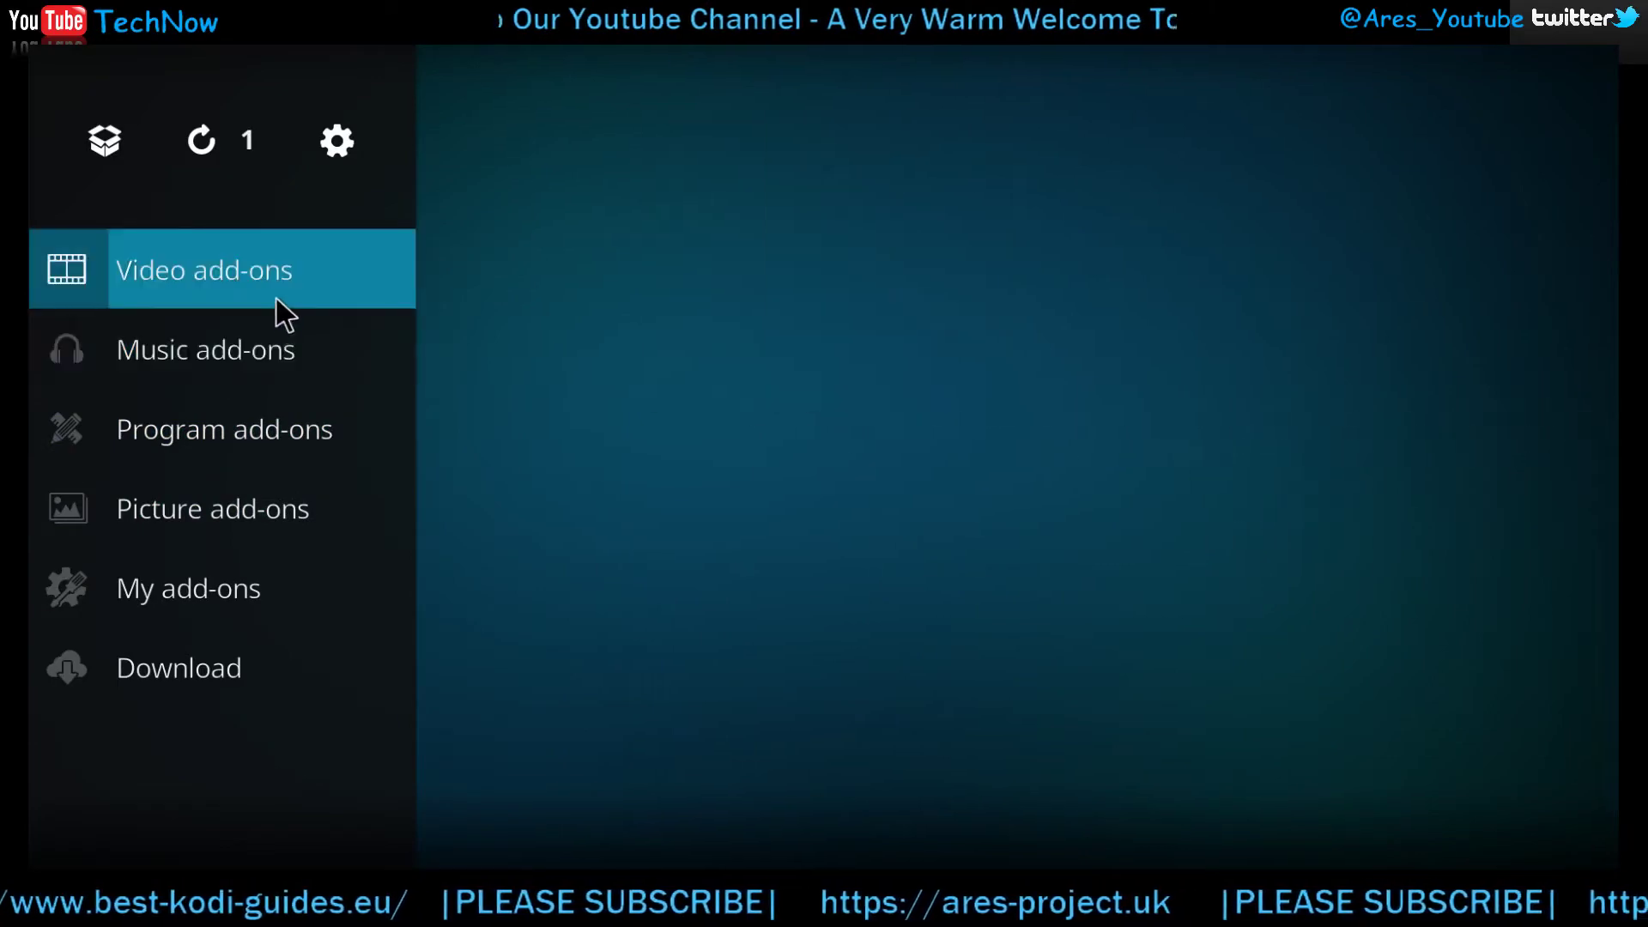
# Move down to the Reptilia tile in Video add-ons and launch it.
pyautogui.press('Down')
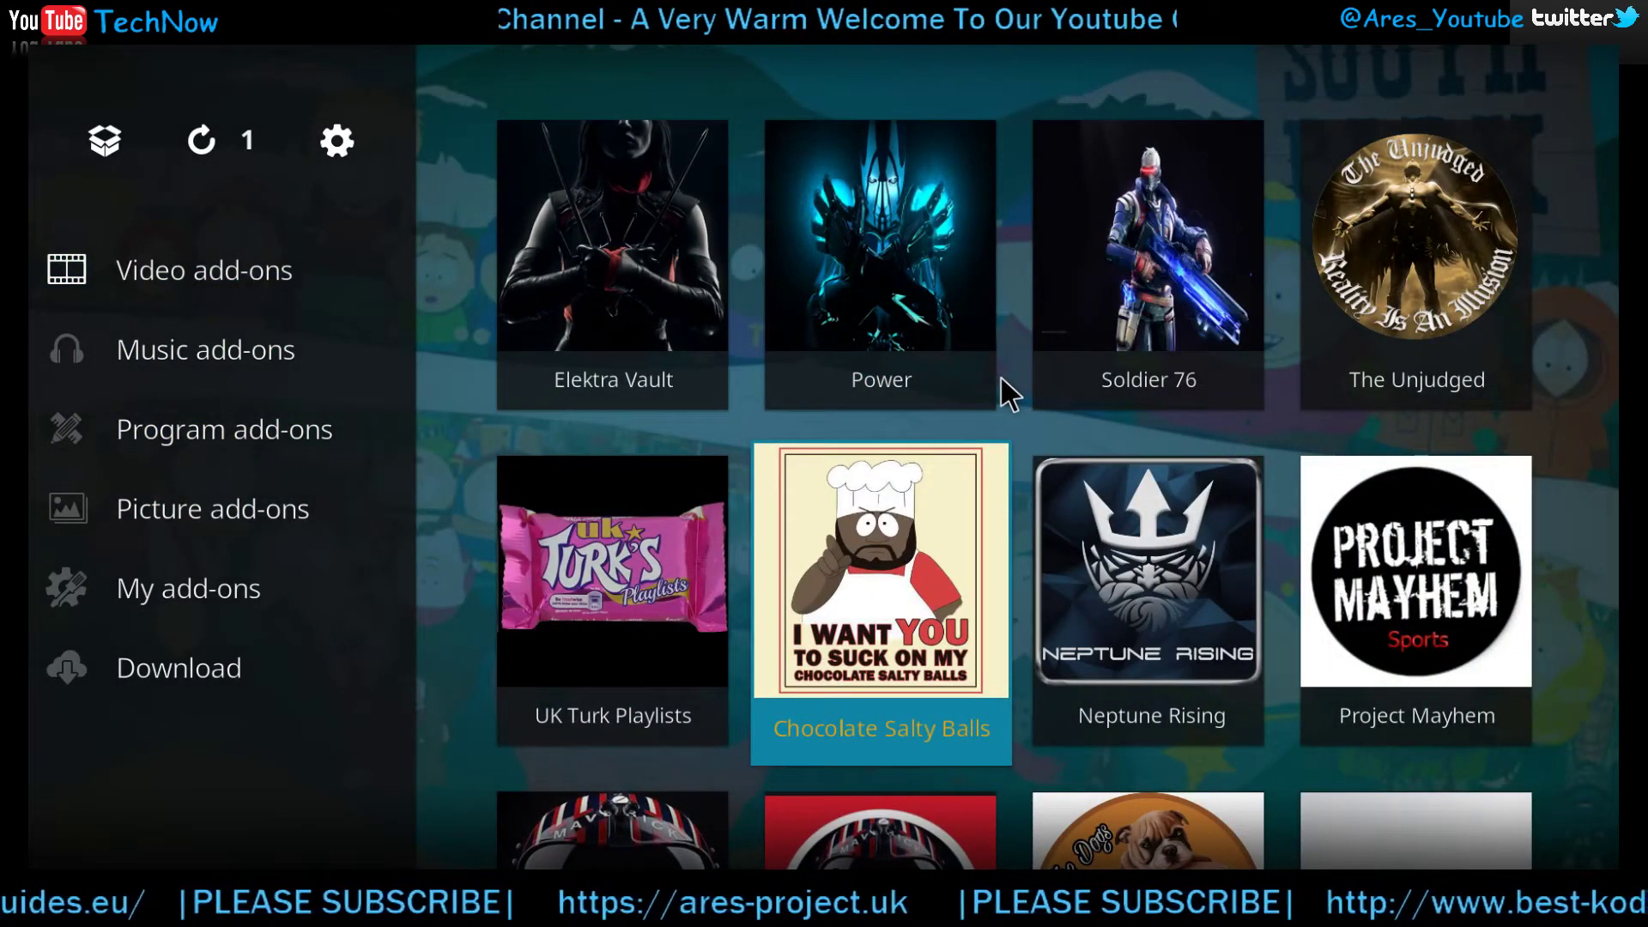
pyautogui.press('Down')
pyautogui.press('Down')
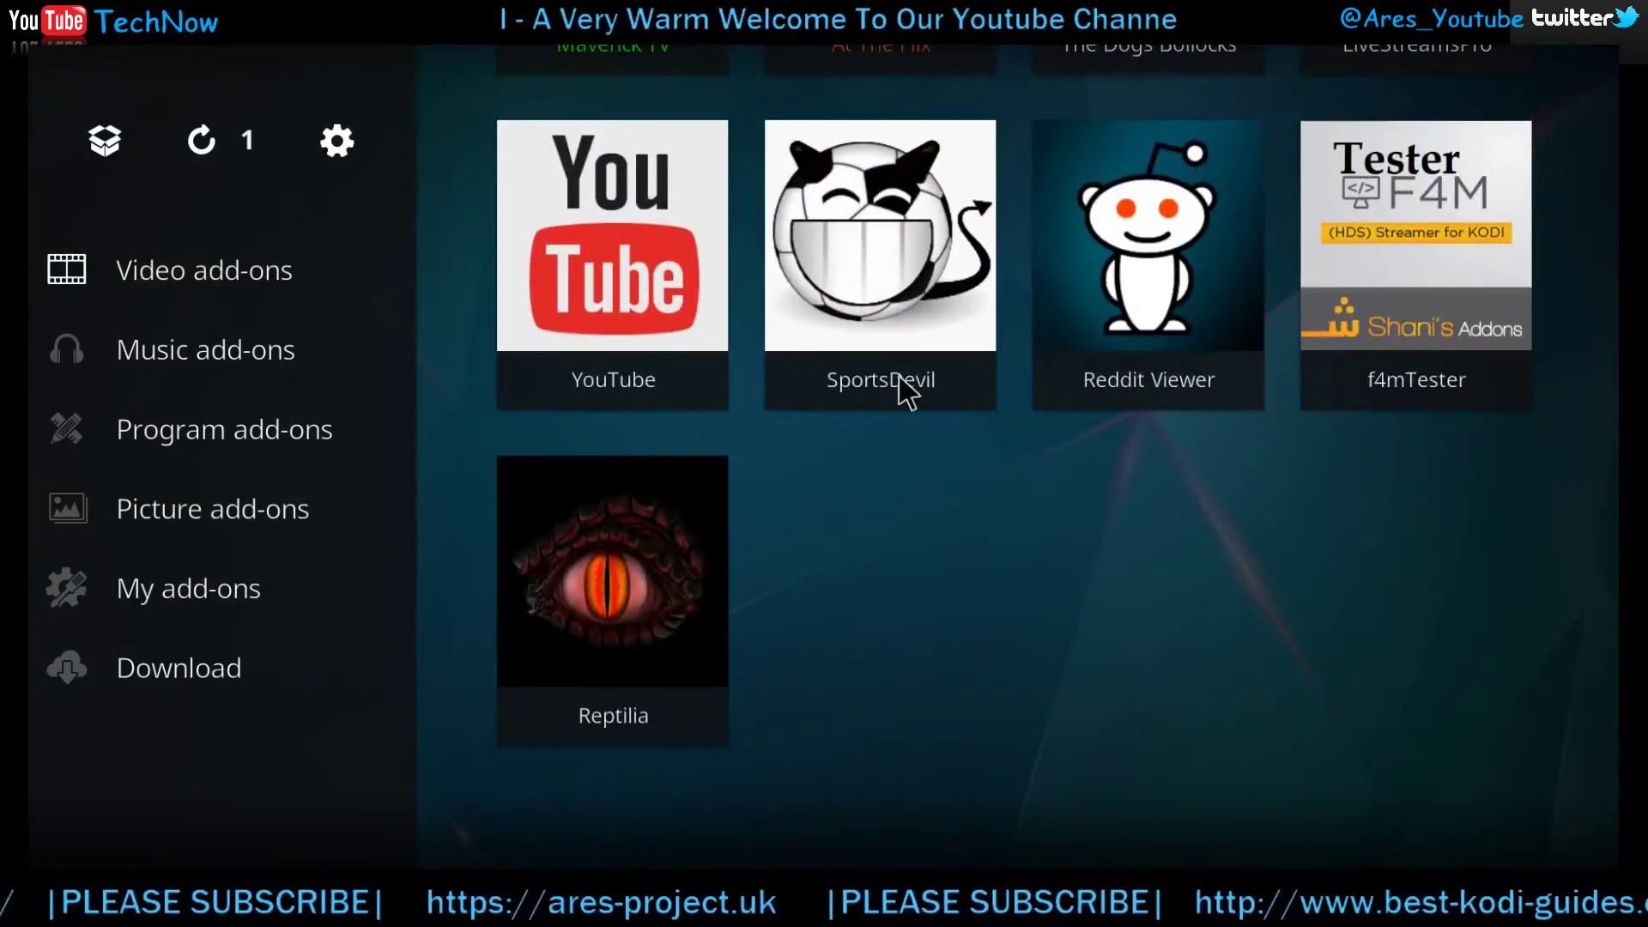
pyautogui.click(640, 585)
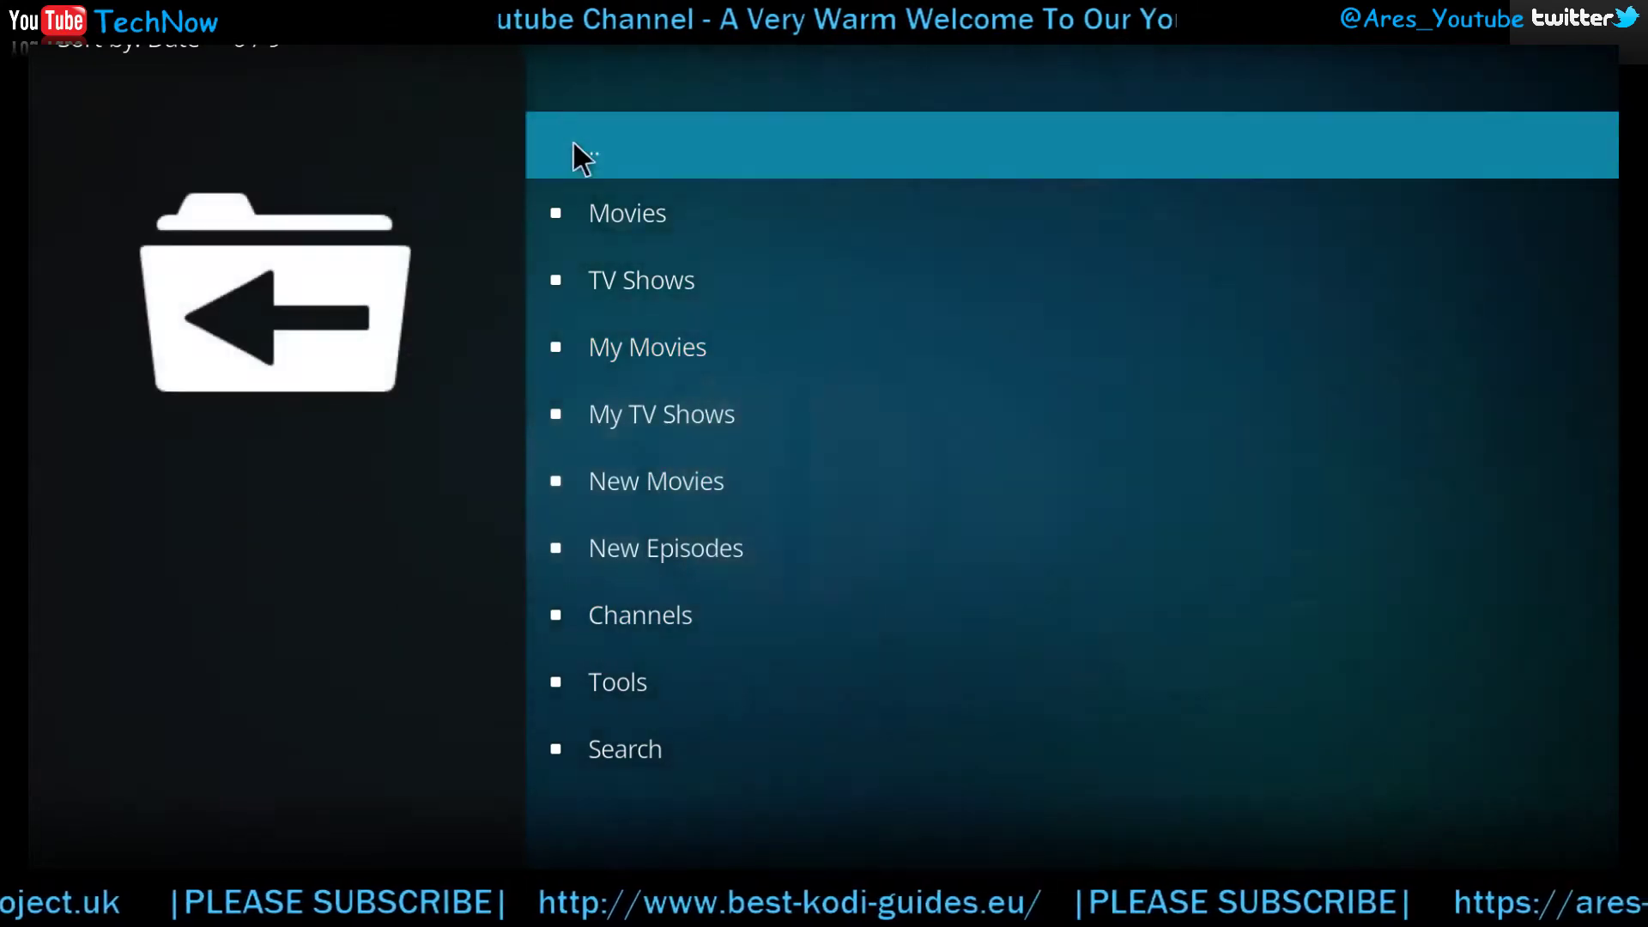
# In Reptilia's Movies > Most Popular list, pick Deadpool (2016) to scrape sources.
pyautogui.click(640, 211)
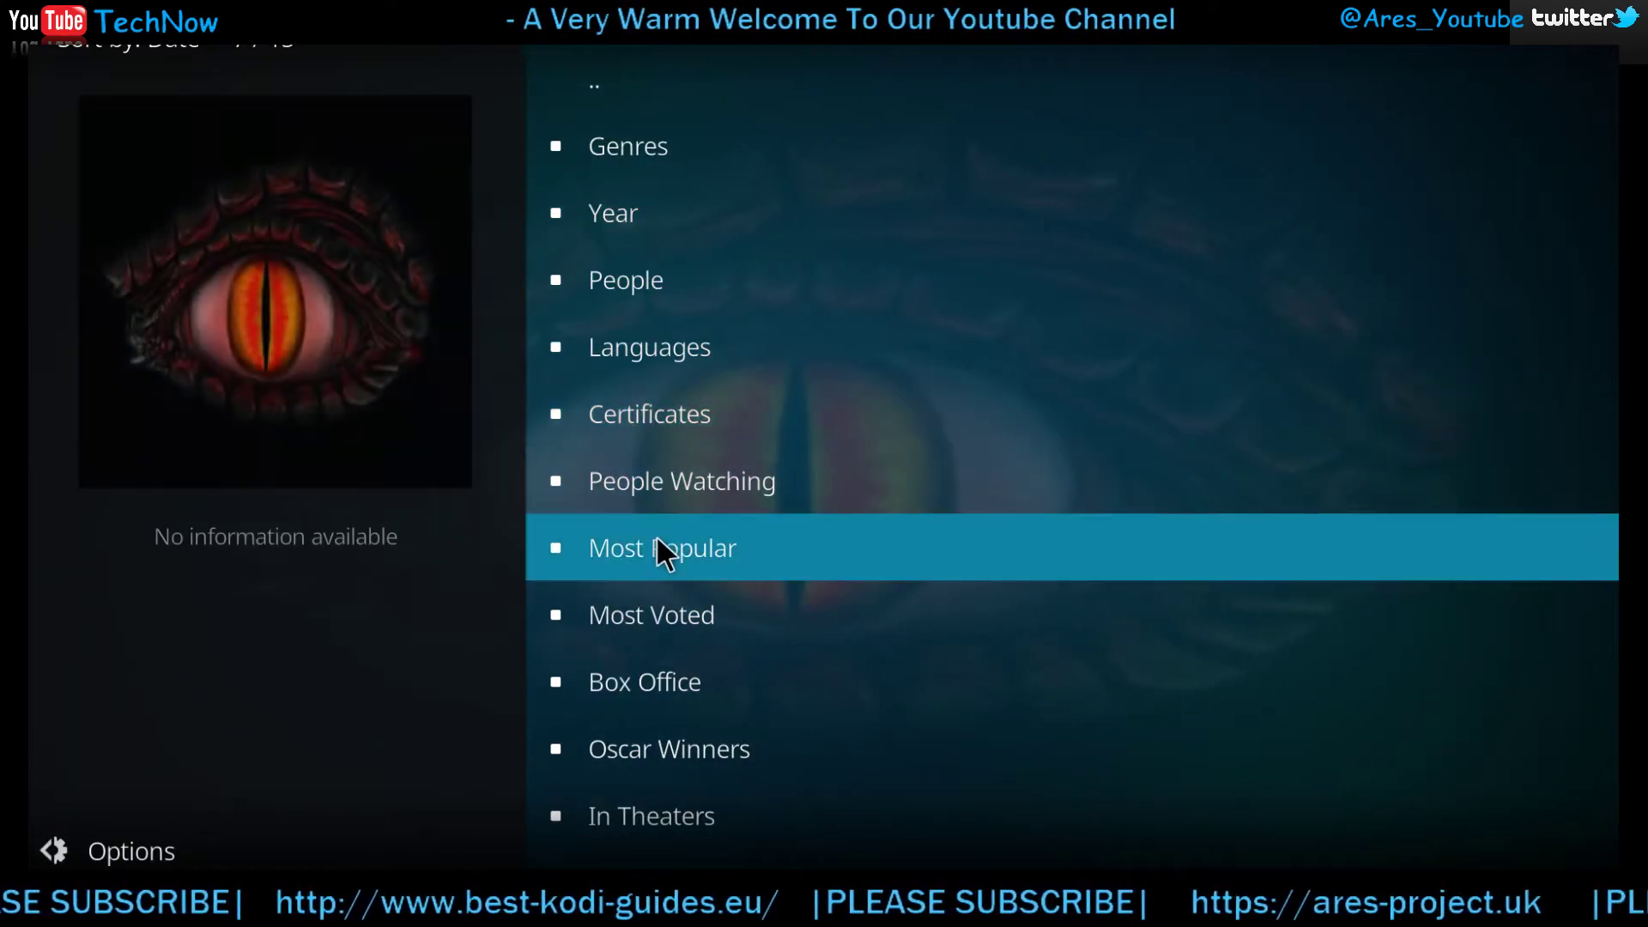
pyautogui.click(656, 539)
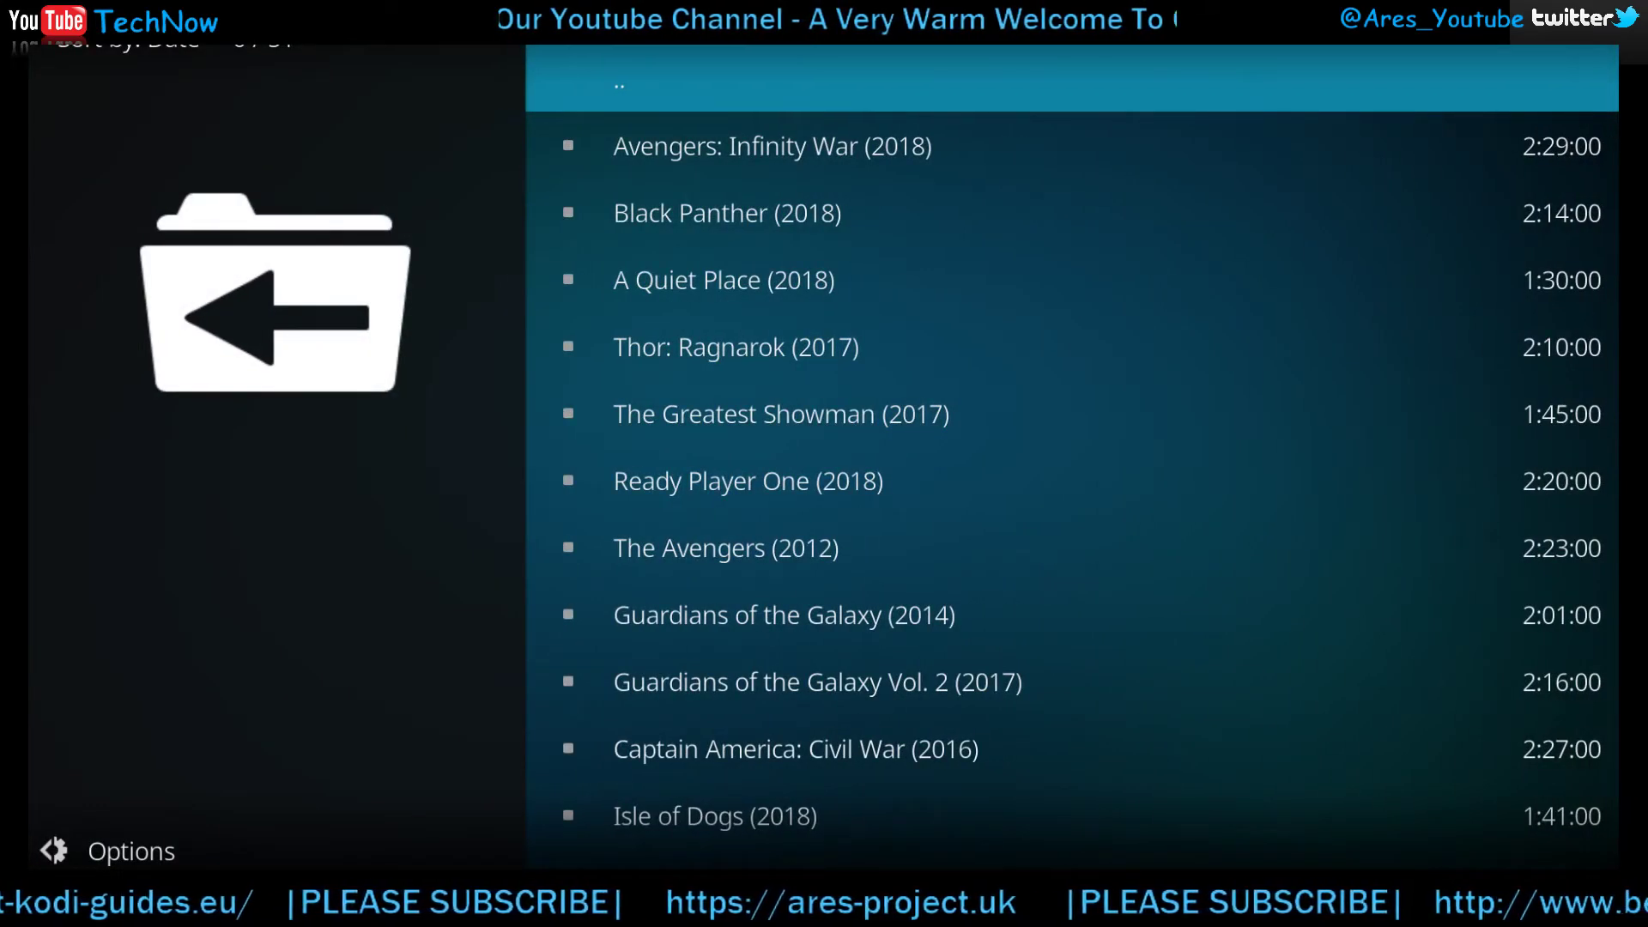
pyautogui.scroll(-6, 1021, 536)
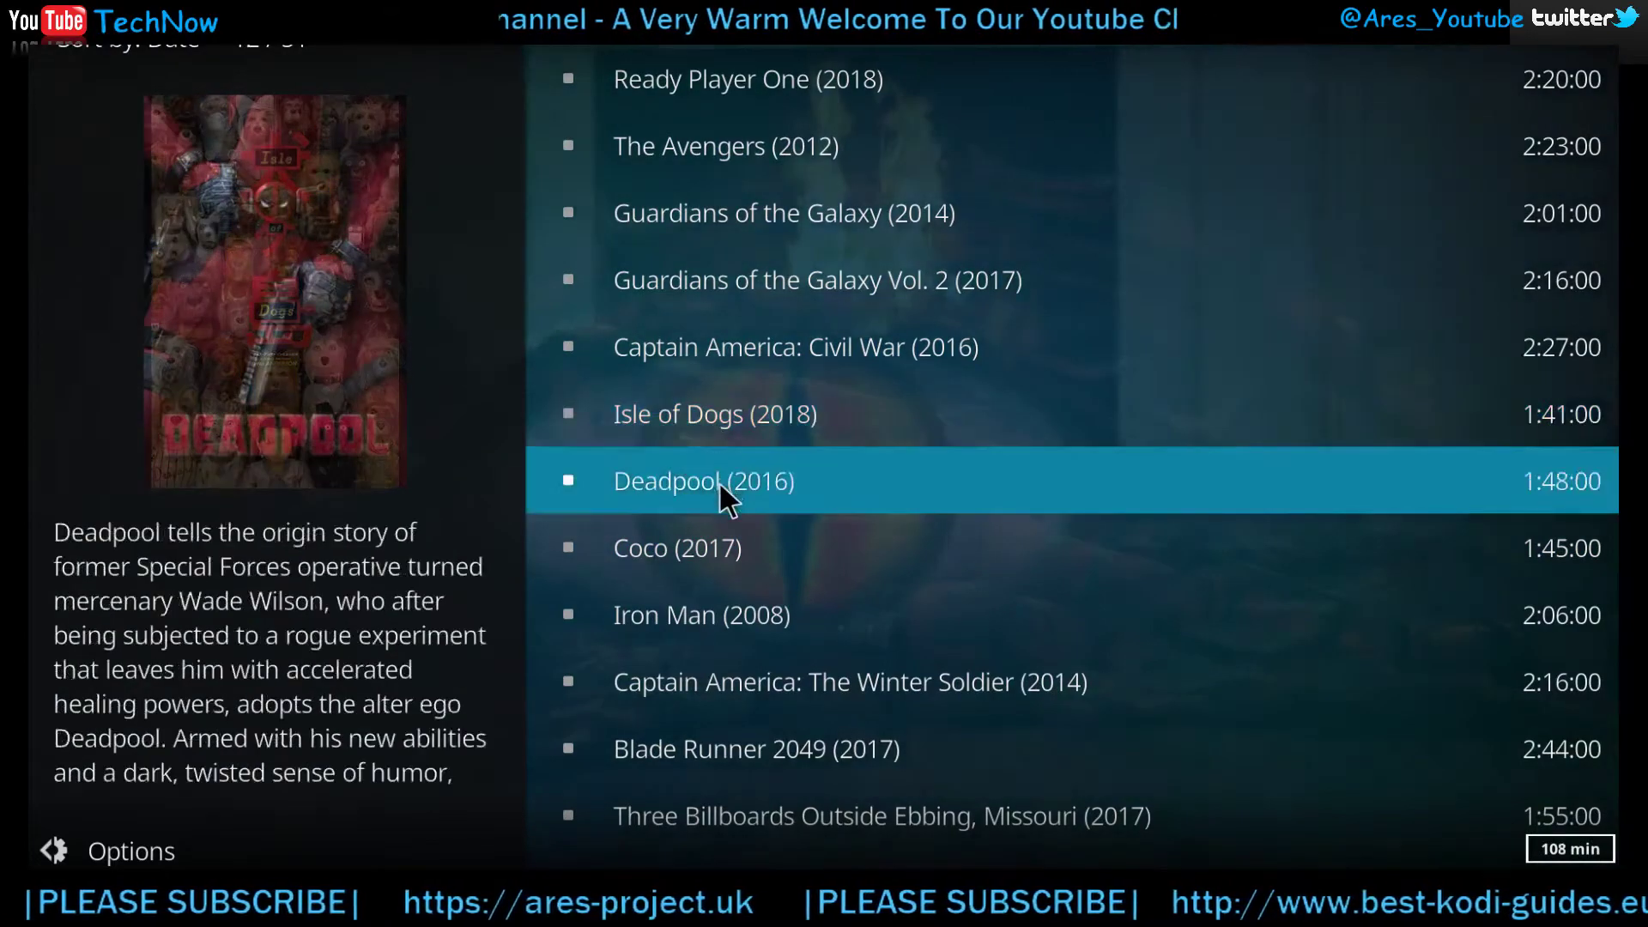
pyautogui.click(718, 481)
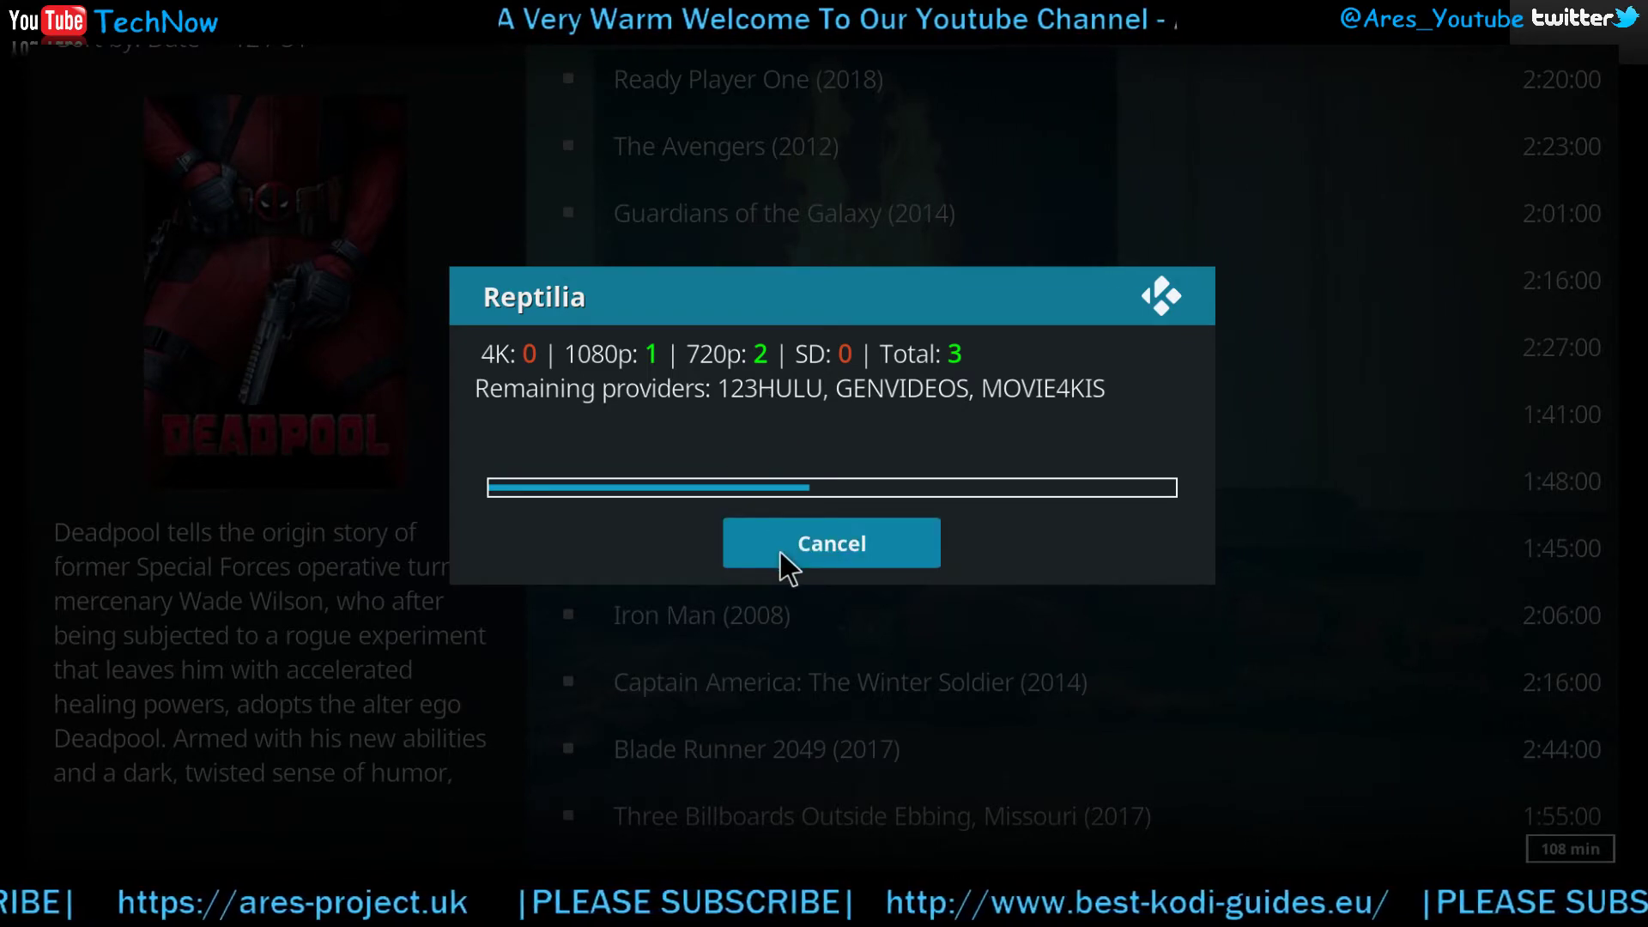
# Cancel scraping, play Deadpool from the 1080P DIVXCRAWLER link, then stop playback.
pyautogui.click(807, 543)
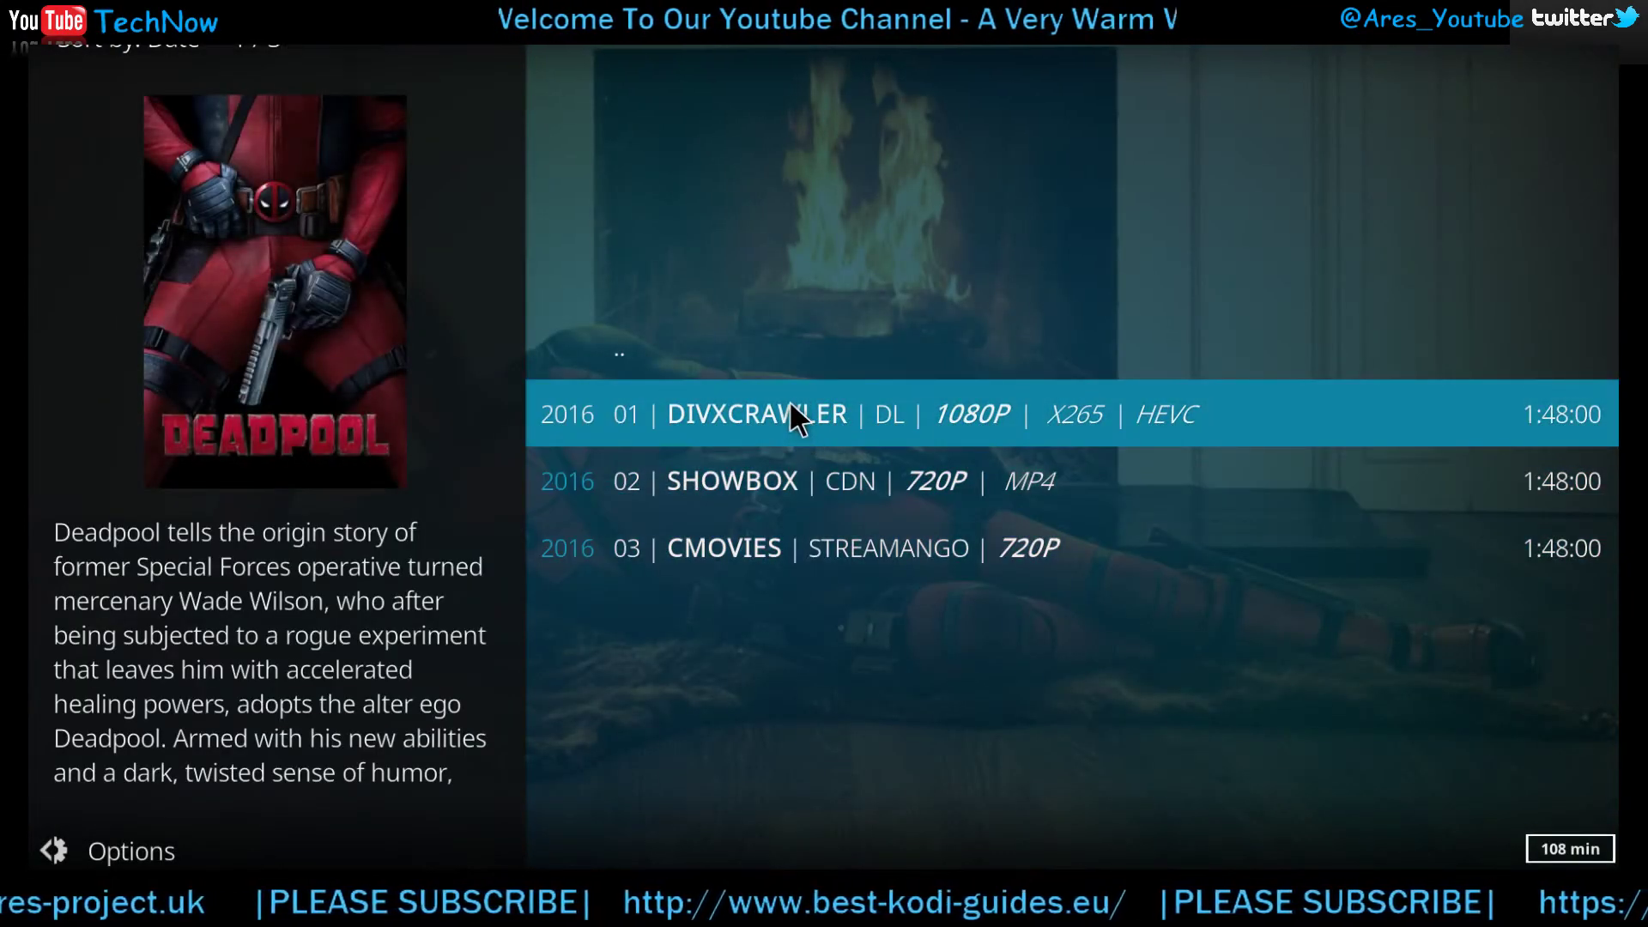
pyautogui.click(797, 416)
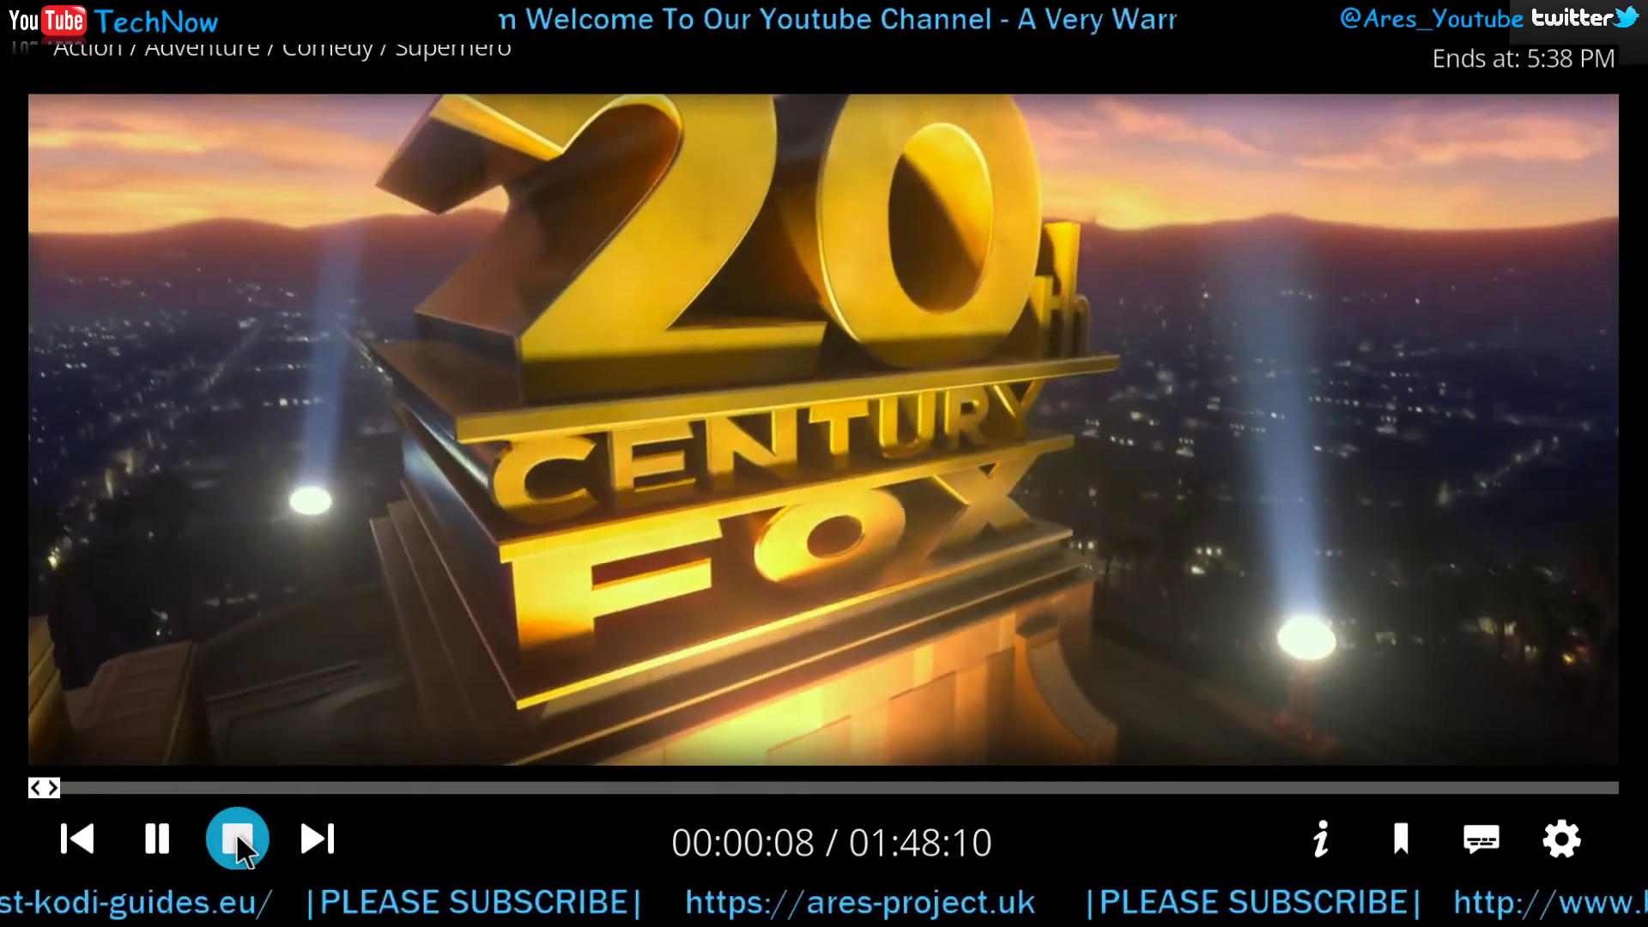
pyautogui.click(237, 836)
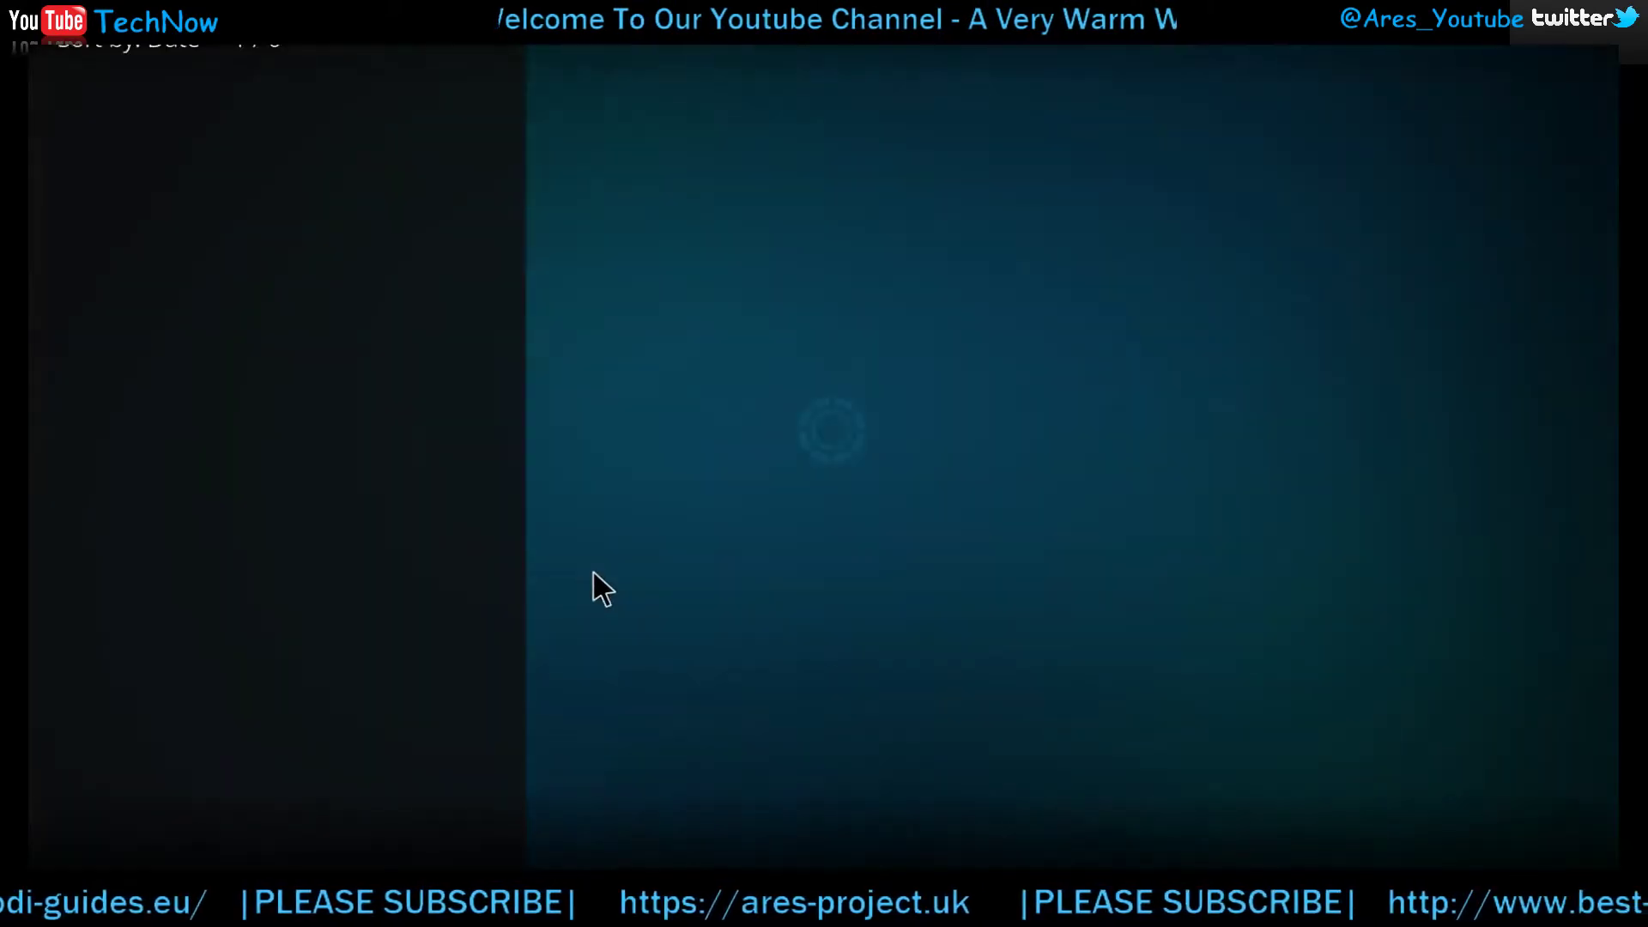
# Back out to Reptilia's main menu and pick Silicon Valley 5x07 from New Episodes.
pyautogui.press('BackSpace')
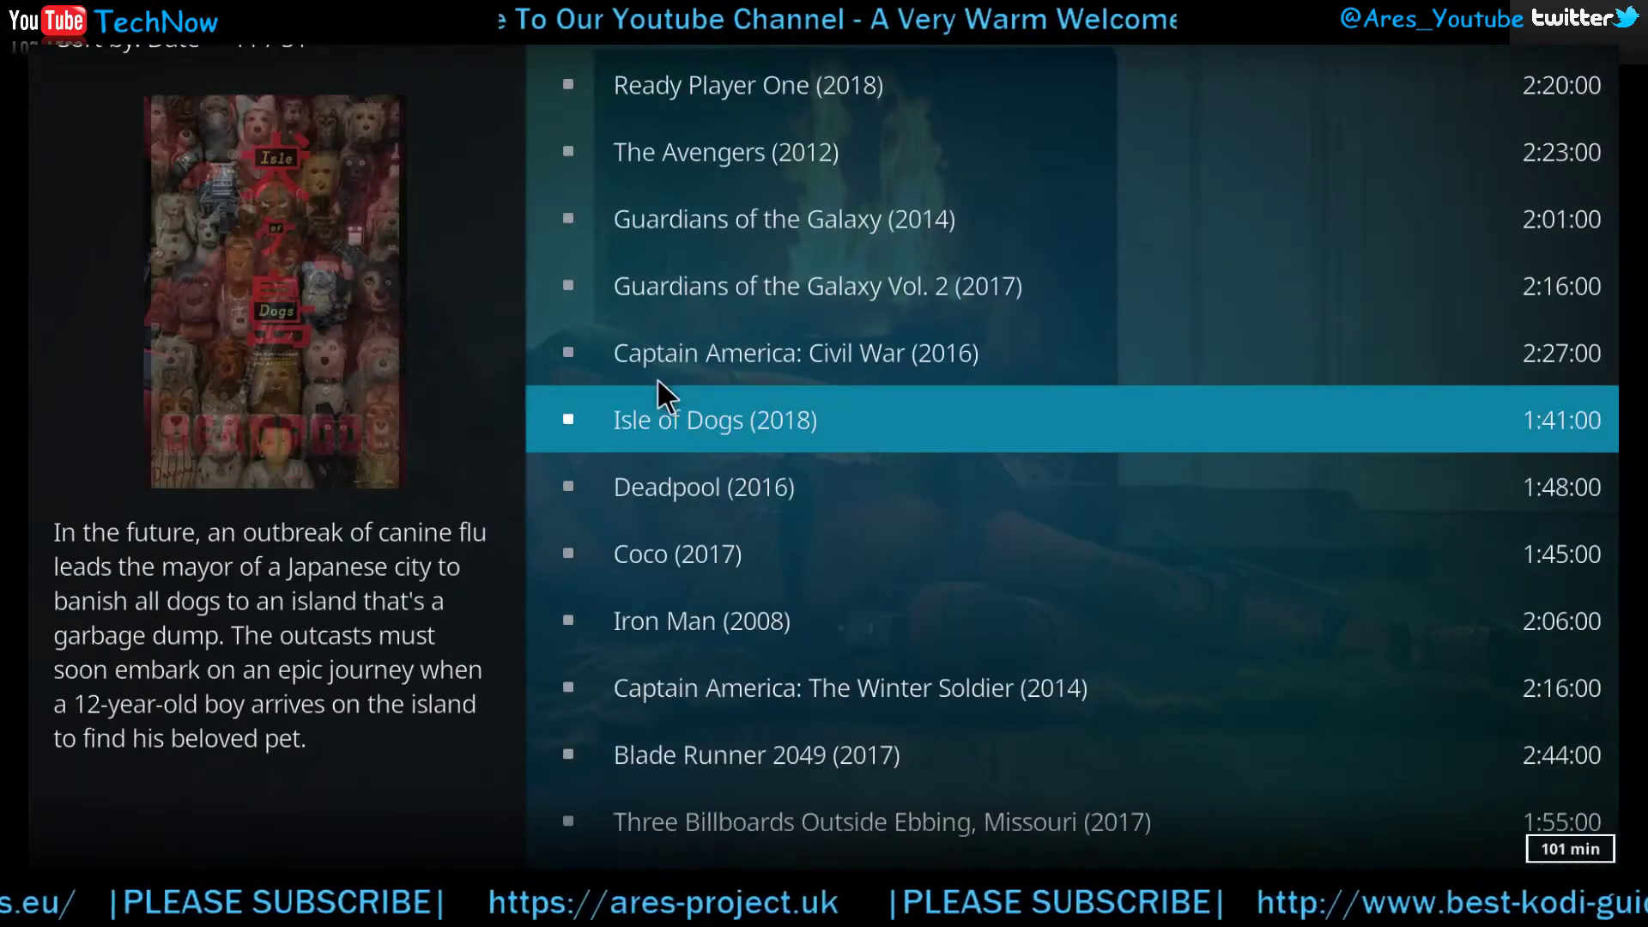
pyautogui.press('BackSpace')
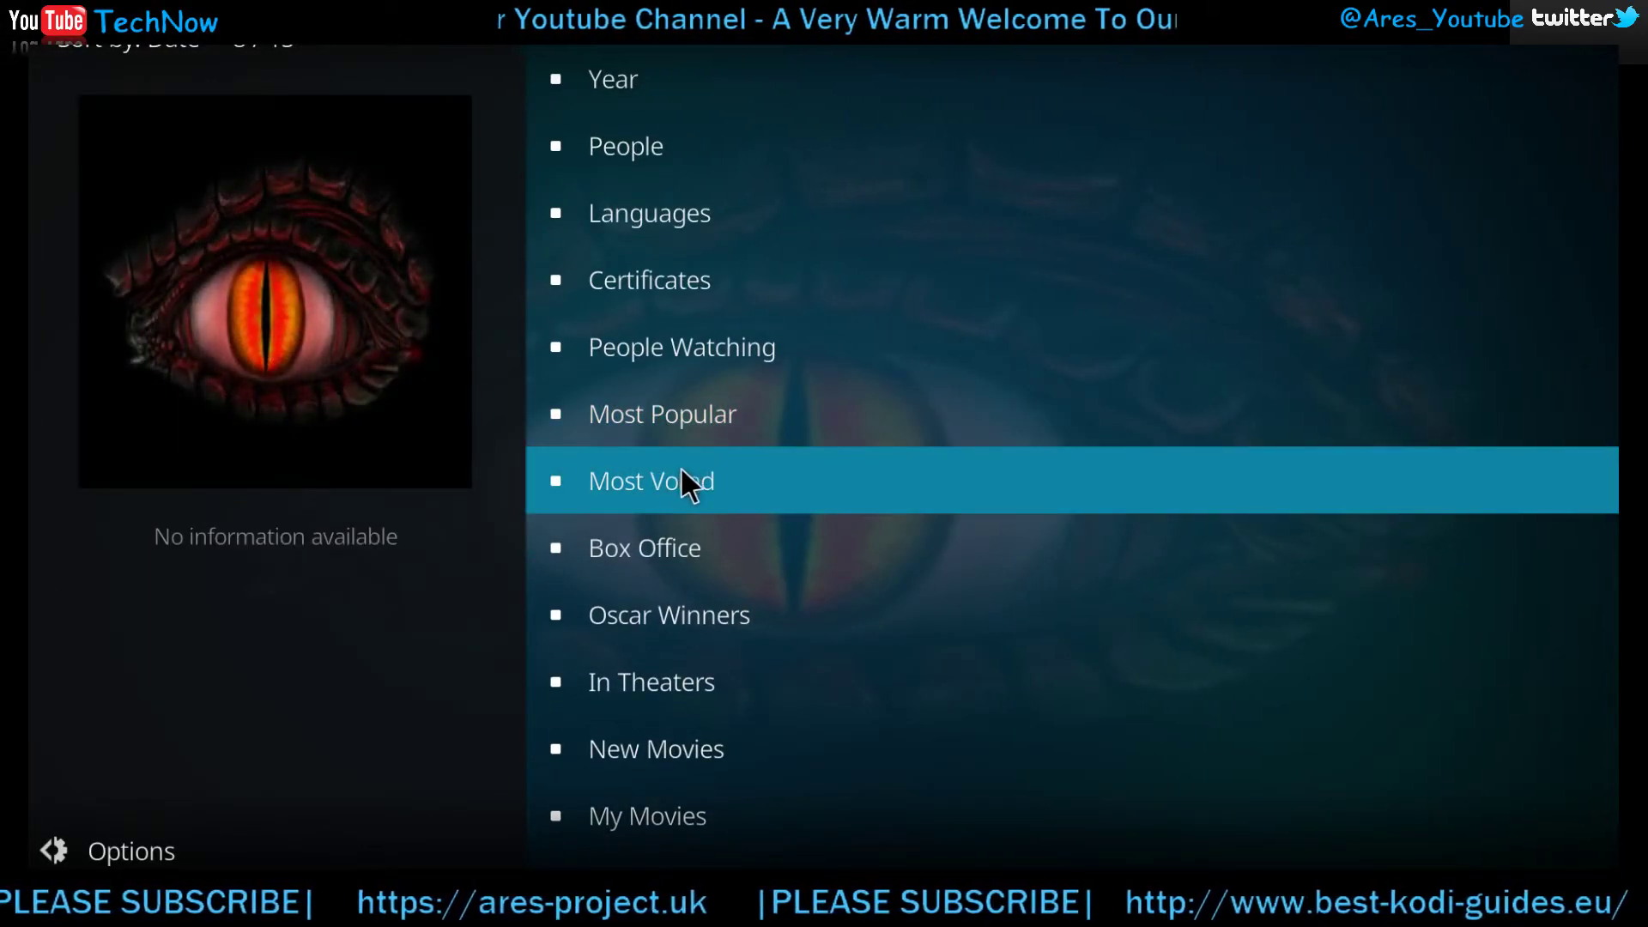
pyautogui.press('BackSpace')
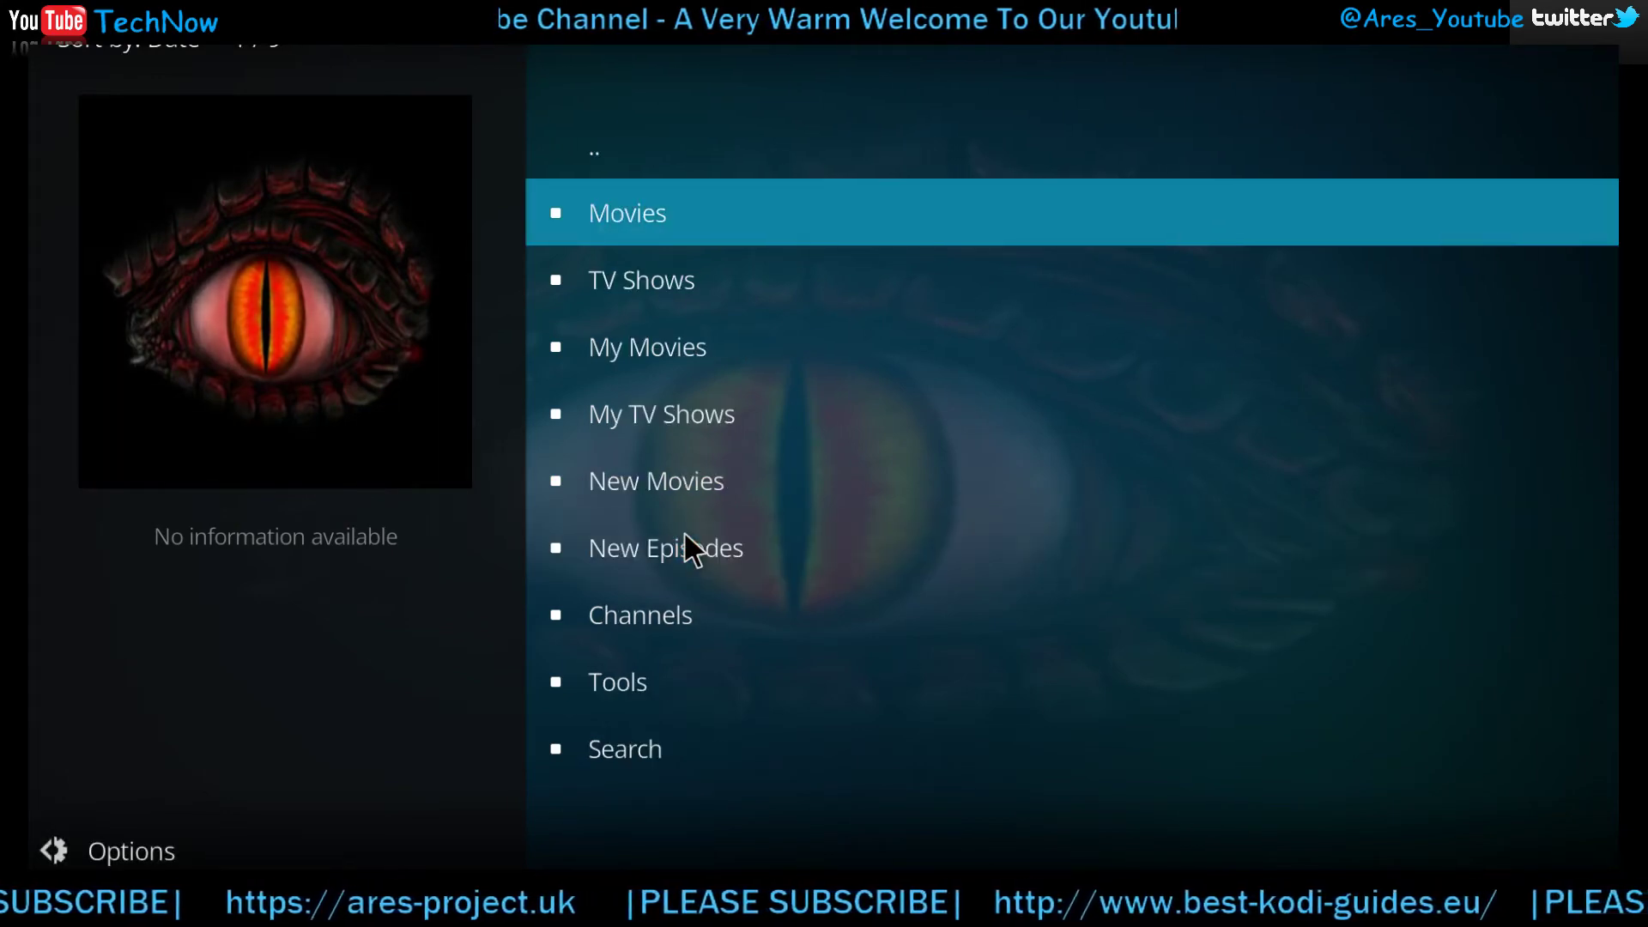
pyautogui.click(684, 543)
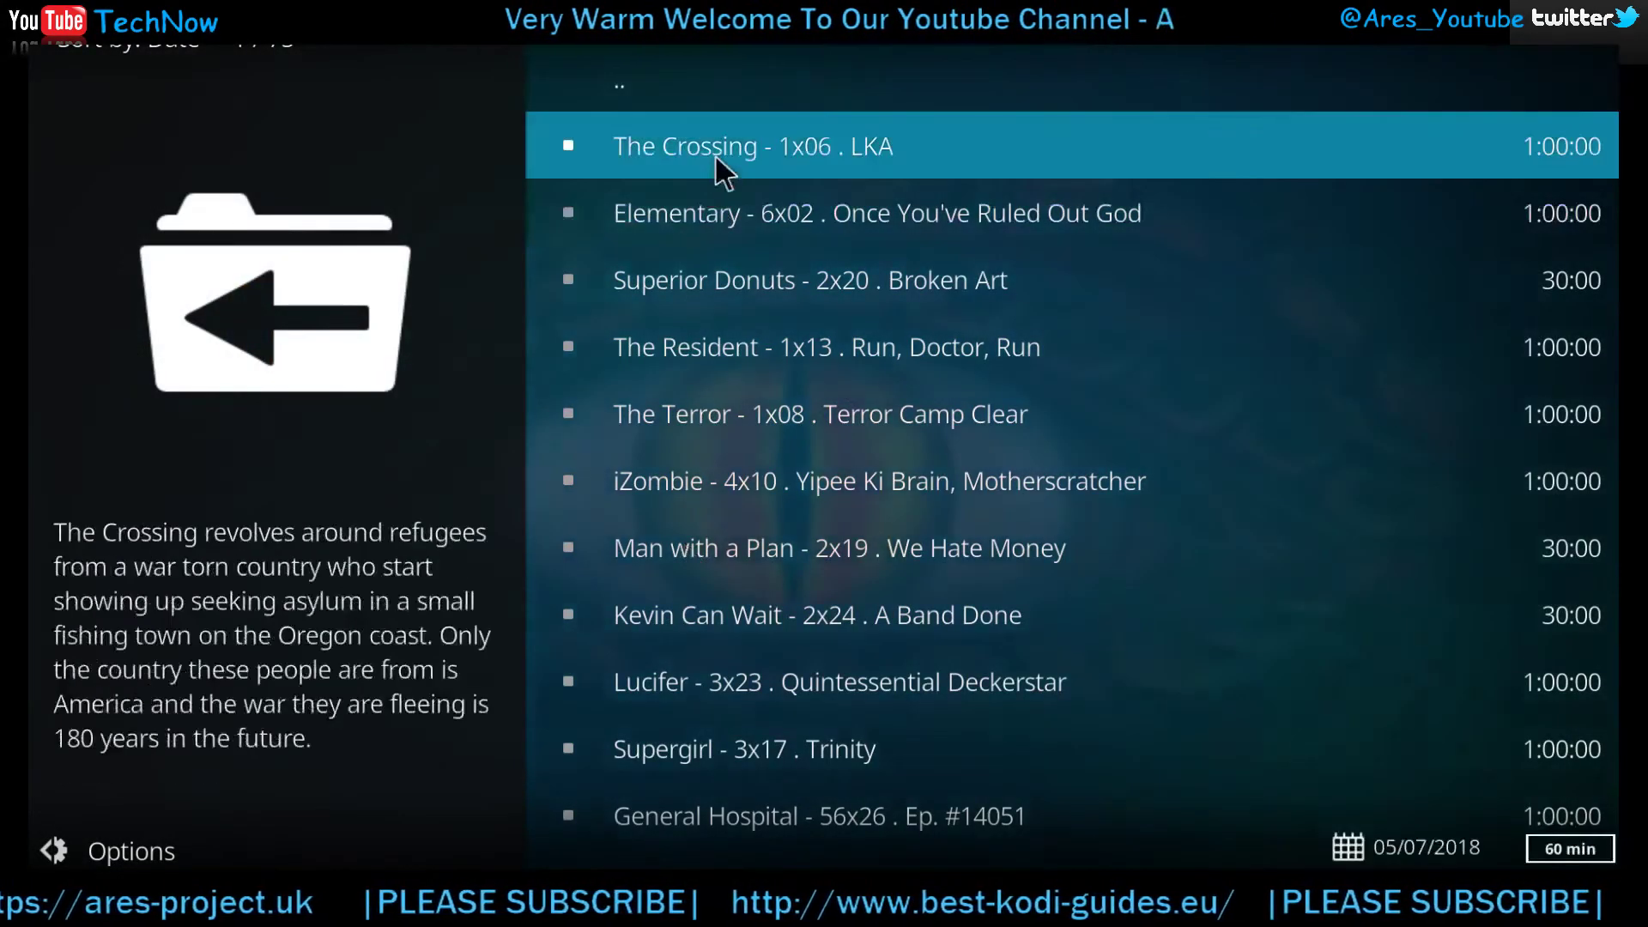
pyautogui.scroll(-8, 740, 558)
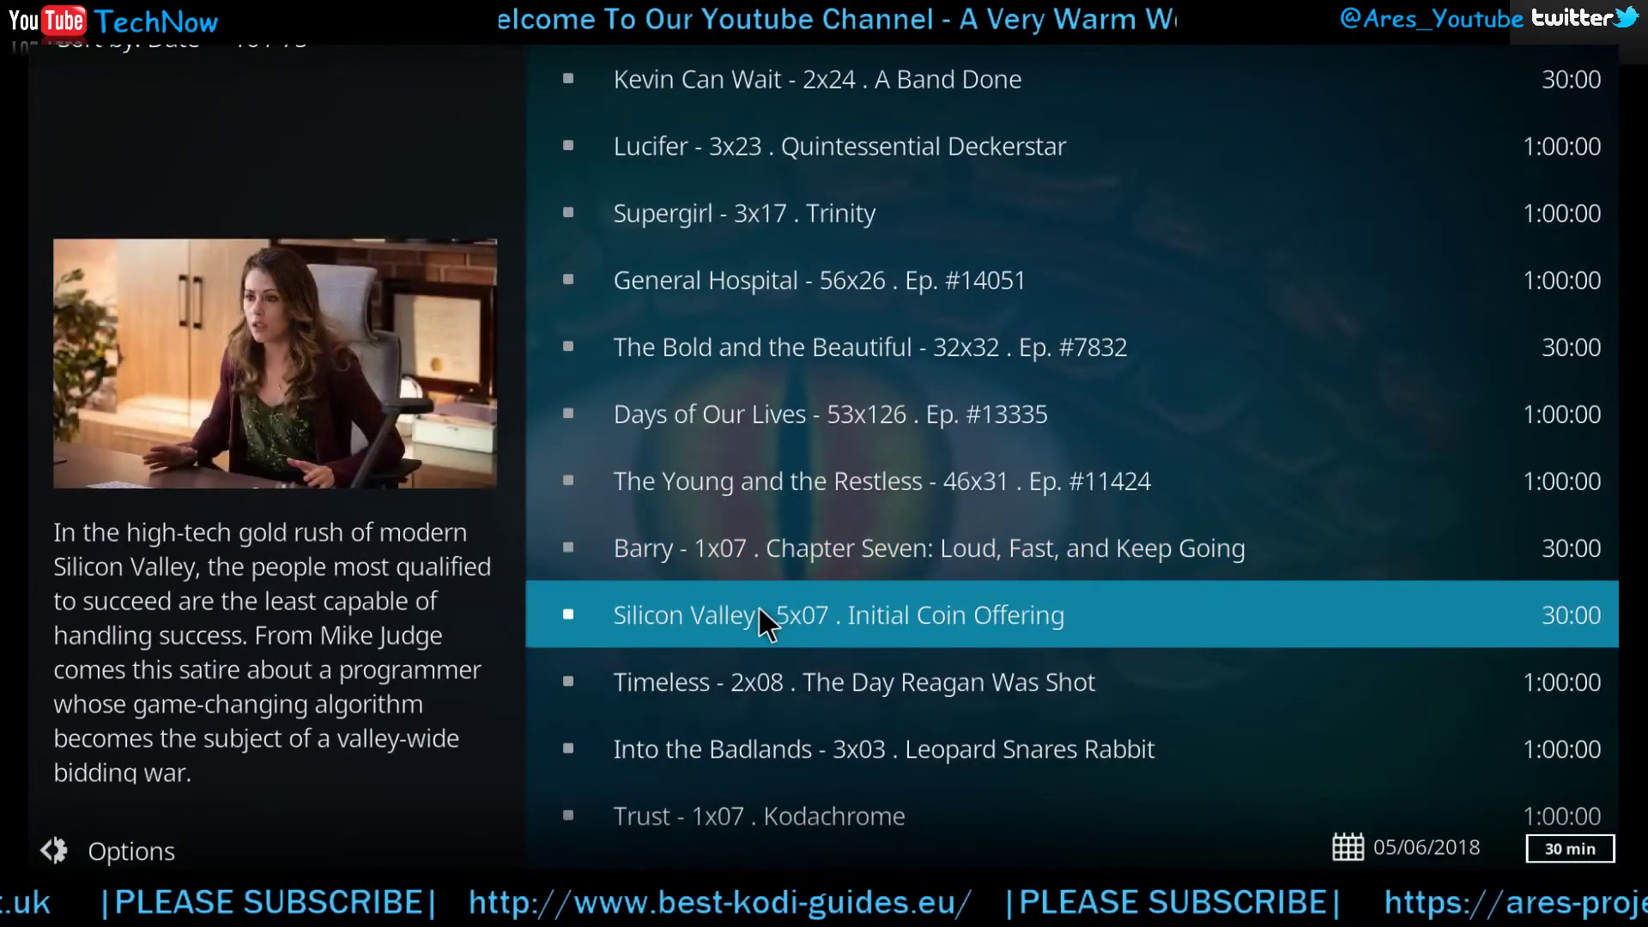
pyautogui.click(759, 615)
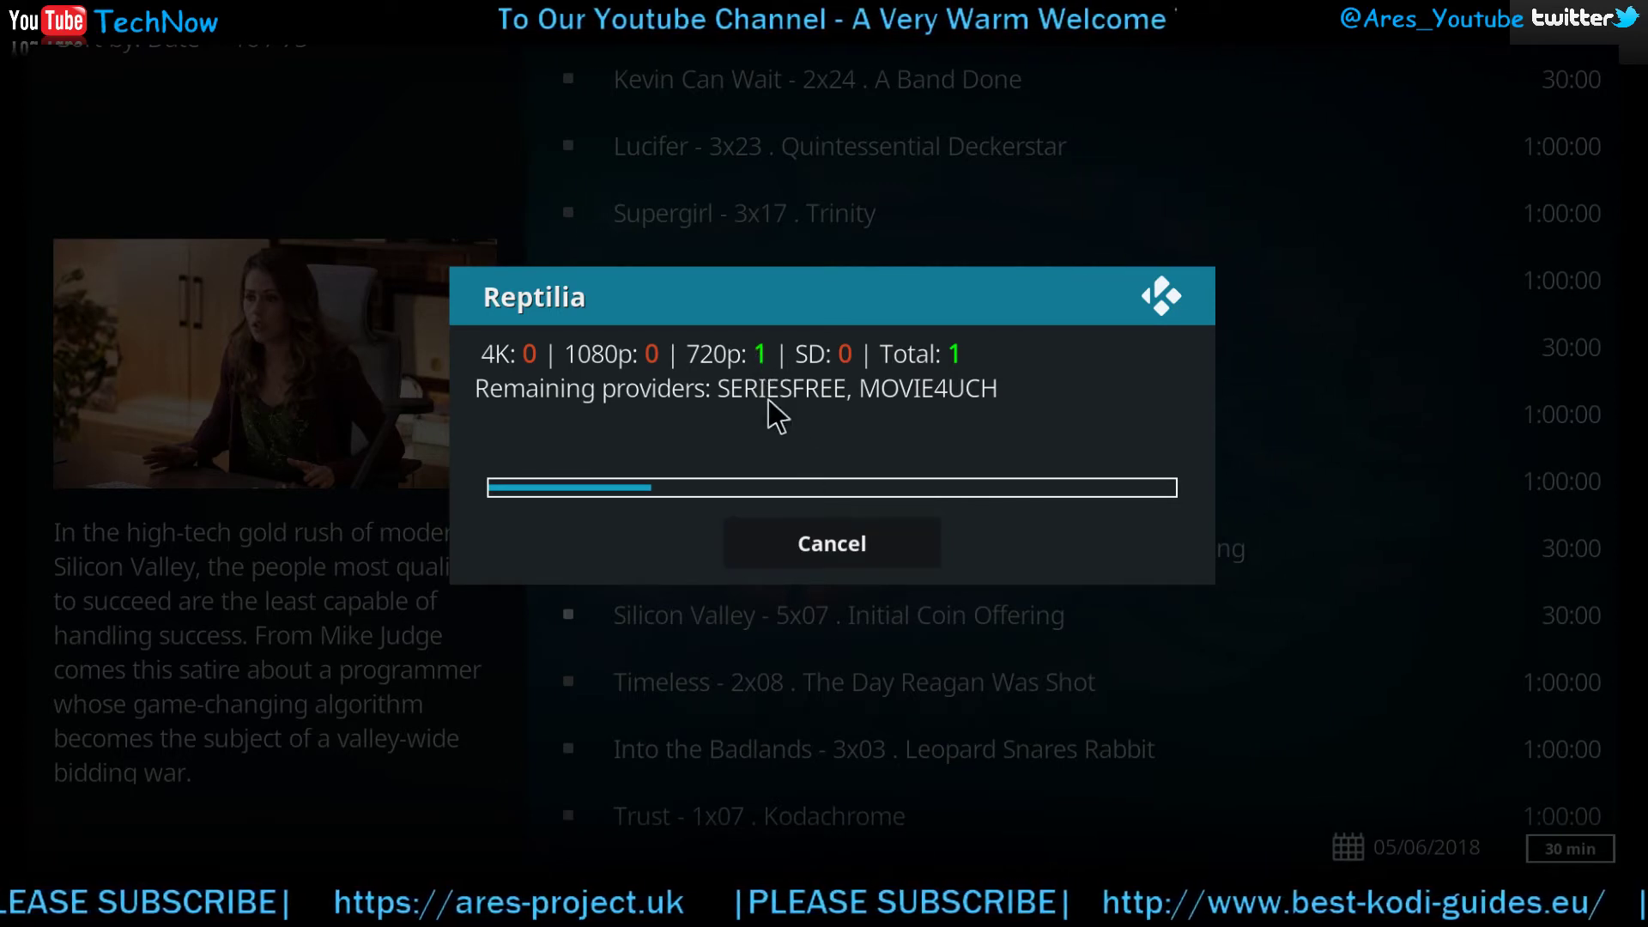
# Stream Silicon Valley 5x07 briefly from the SHOWBOX 720P link, then stop and return to Reptilia's main menu.
pyautogui.click(826, 550)
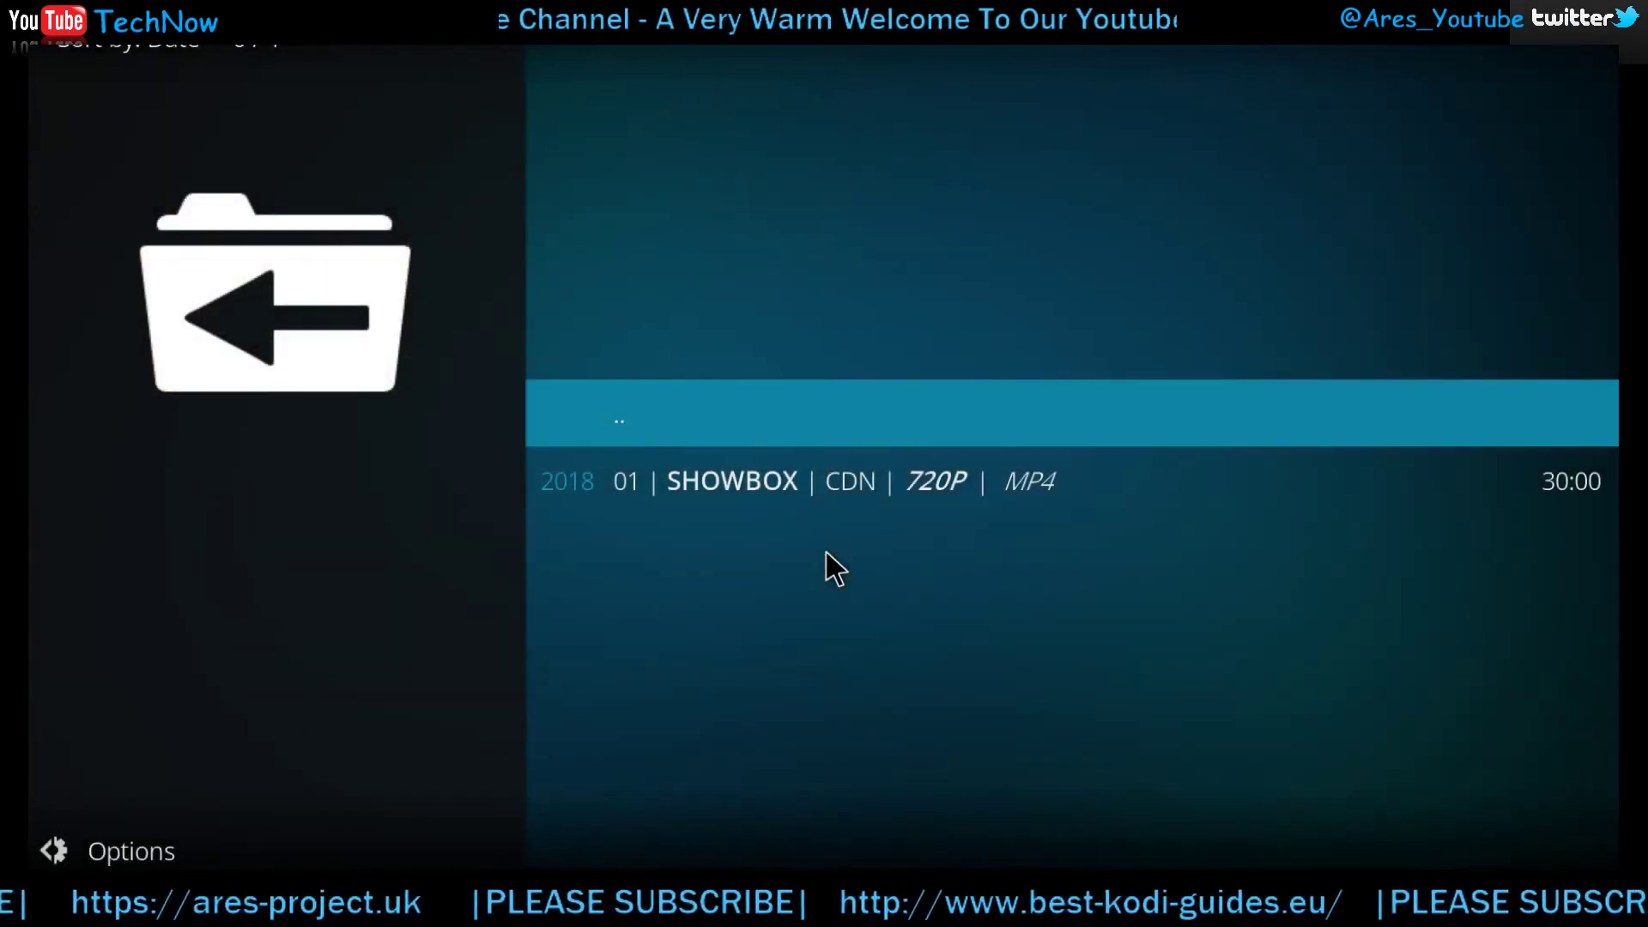
pyautogui.click(822, 490)
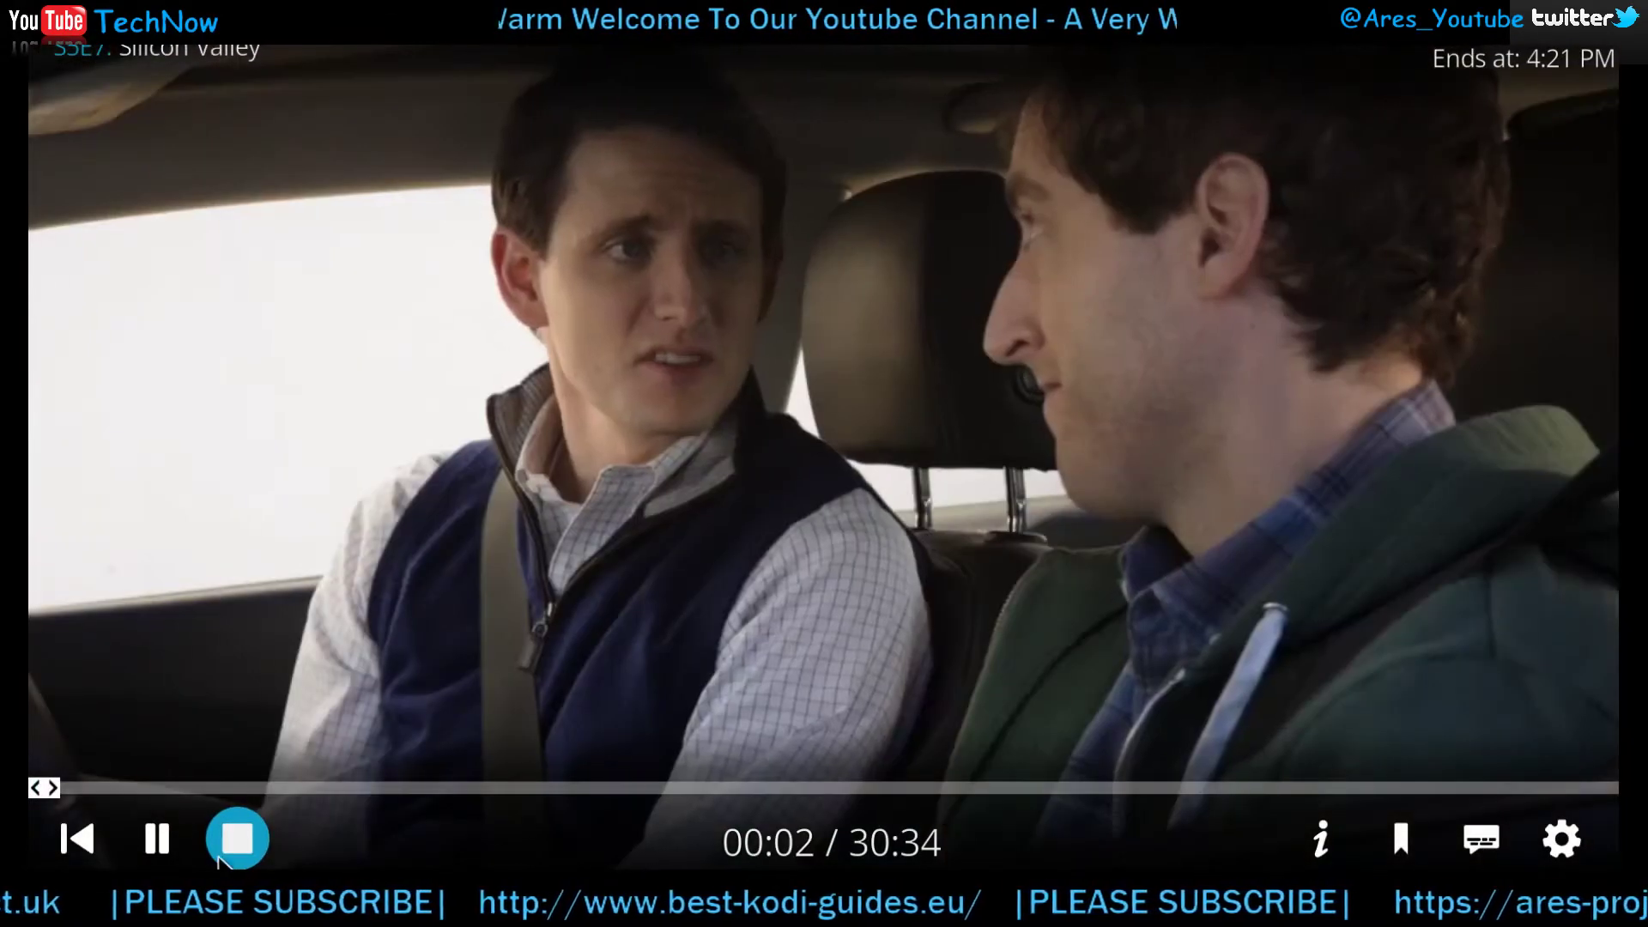
pyautogui.click(219, 857)
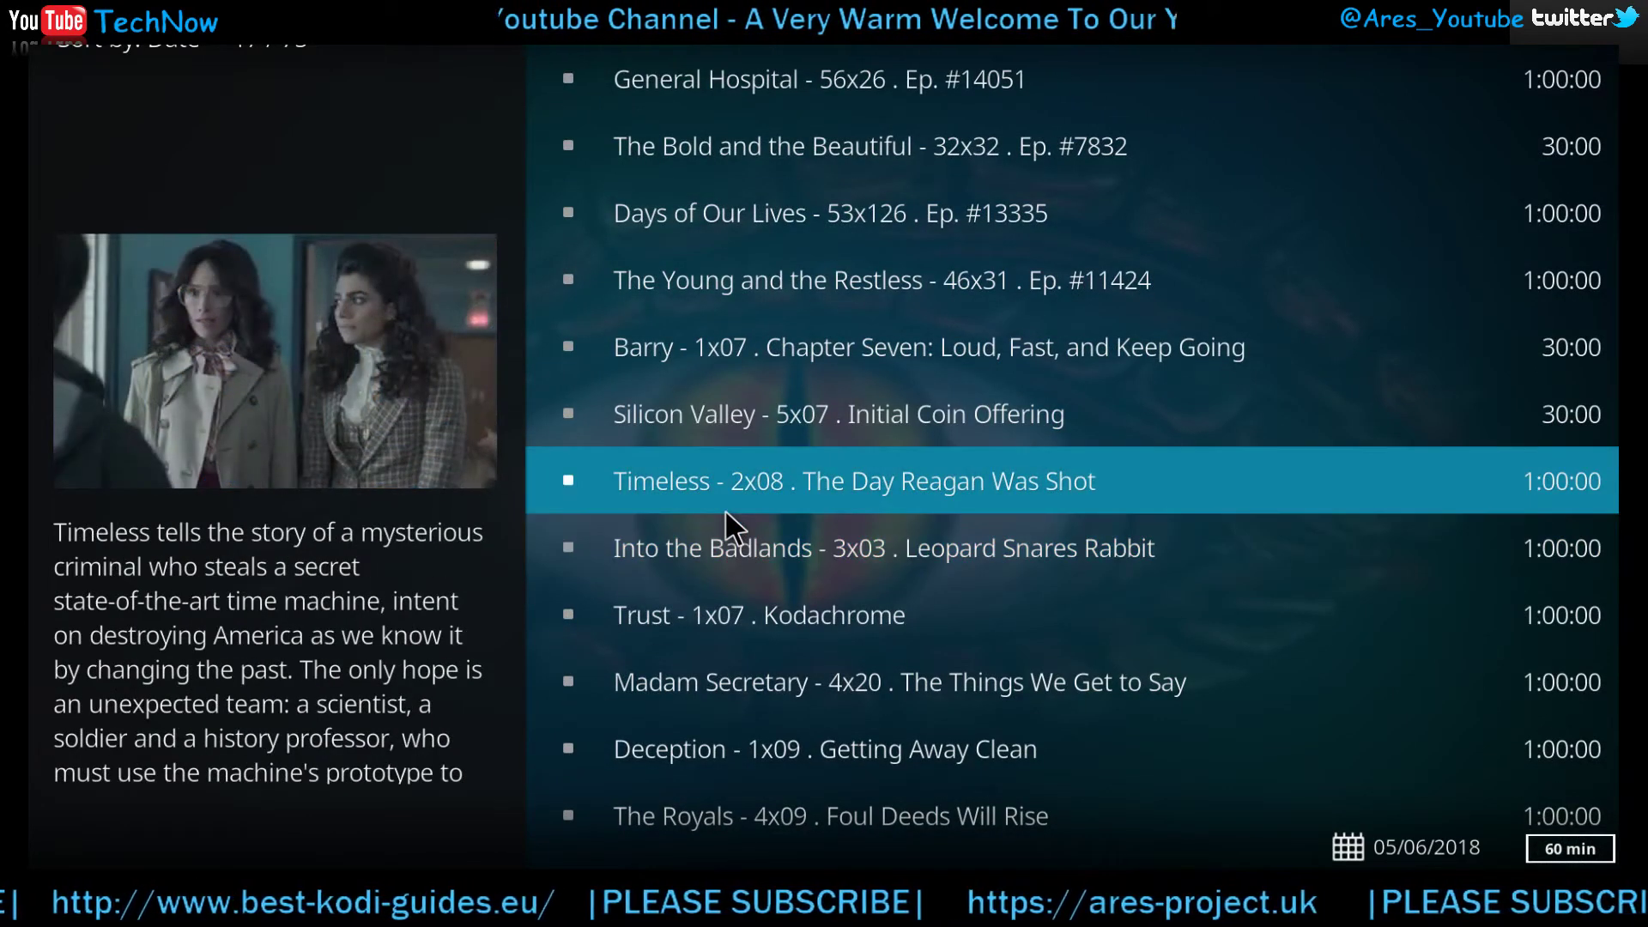
pyautogui.rightClick(725, 508)
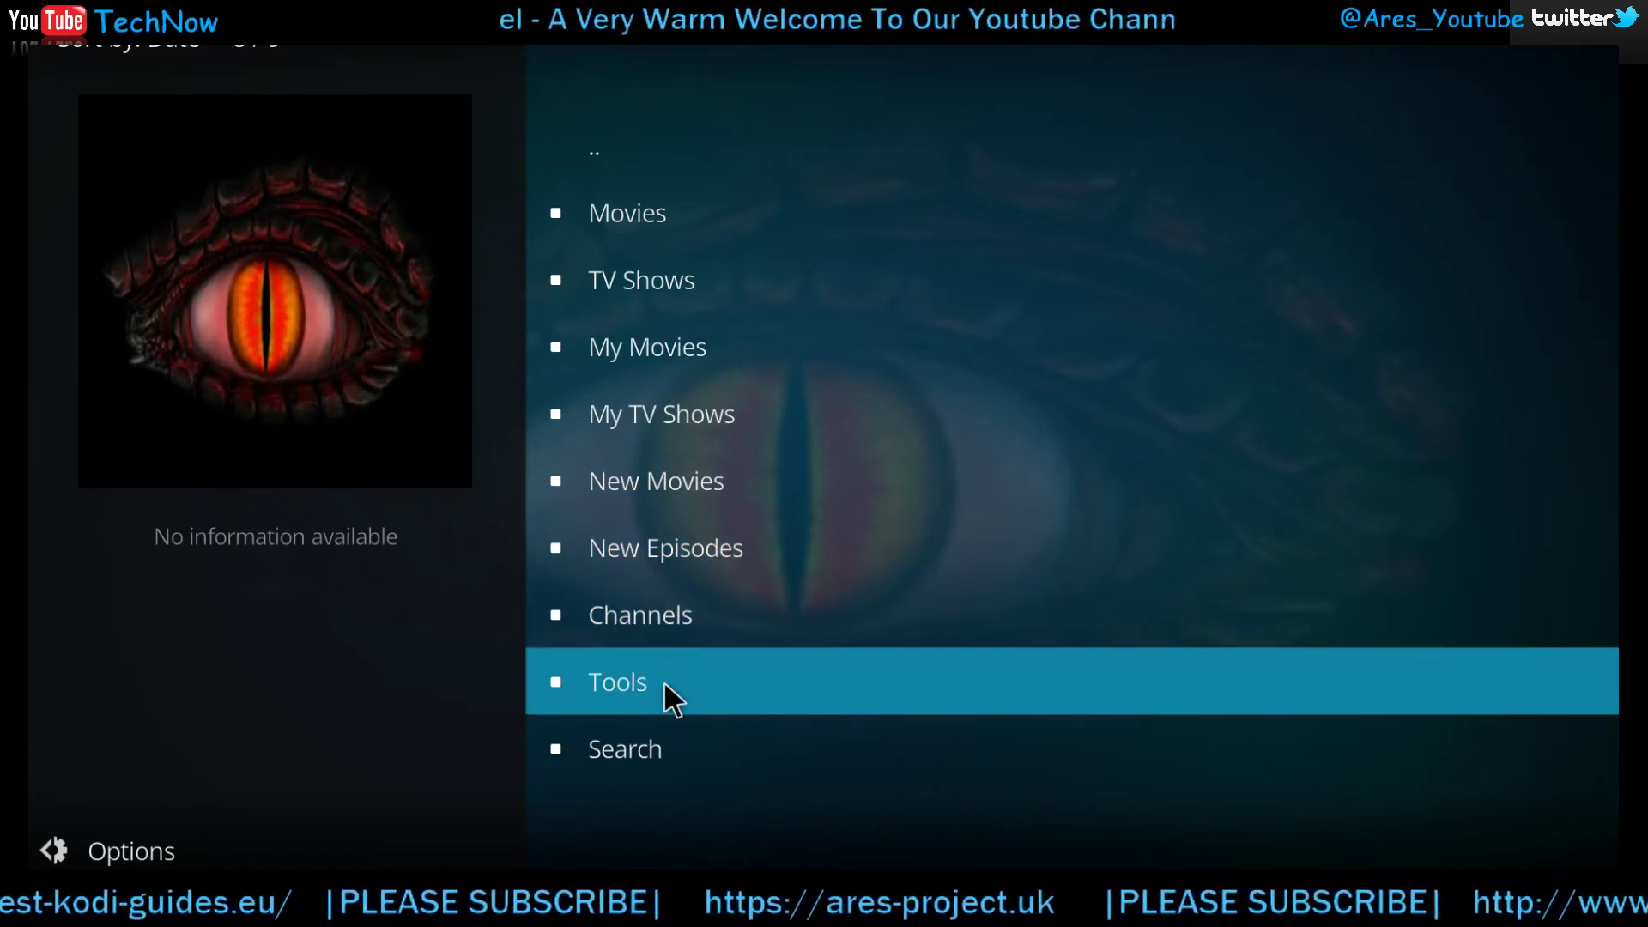
# Open REPTILIA: Library under Tools and view the Movie folder's Set content dialog, cancelling without changes.
pyautogui.click(663, 680)
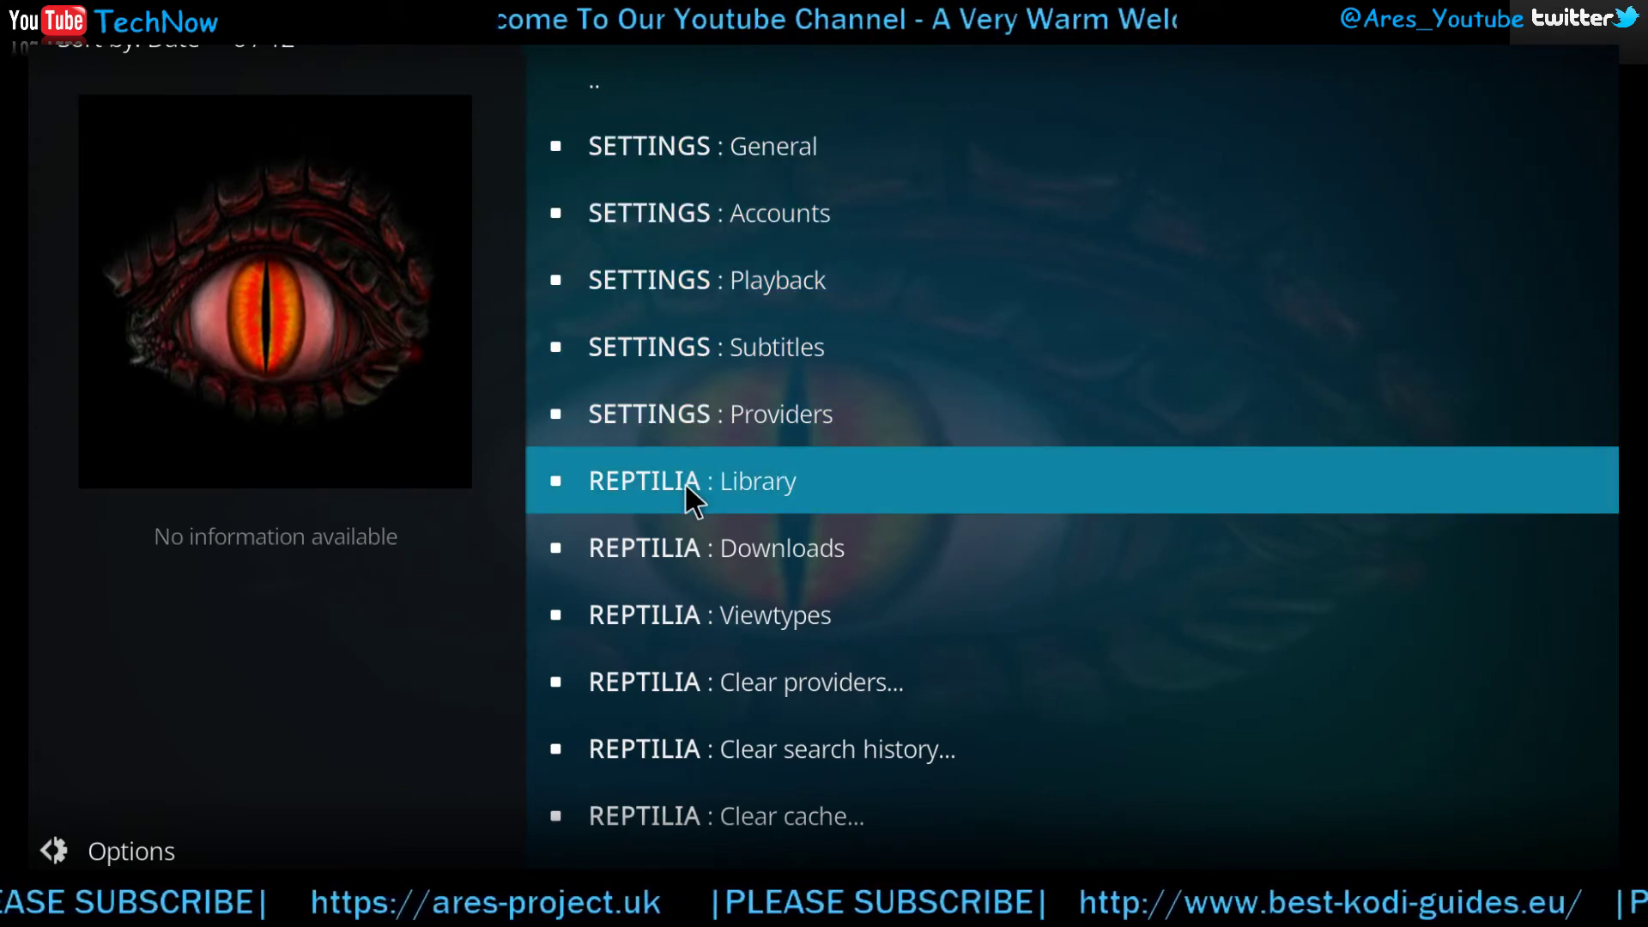
pyautogui.click(683, 482)
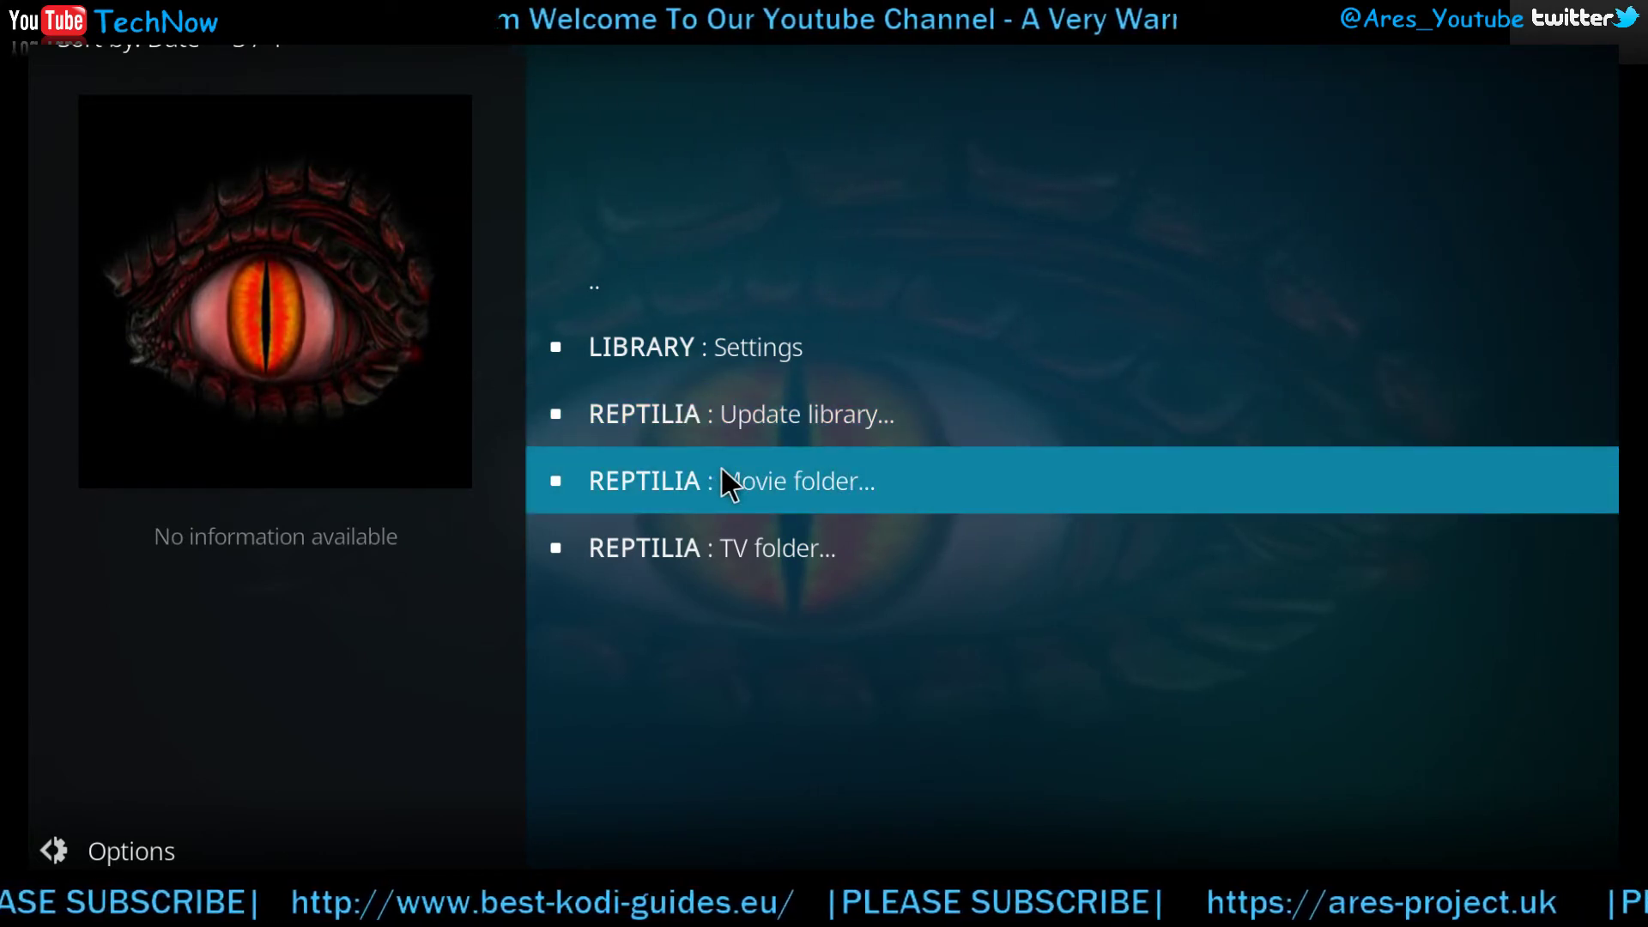
pyautogui.rightClick(761, 492)
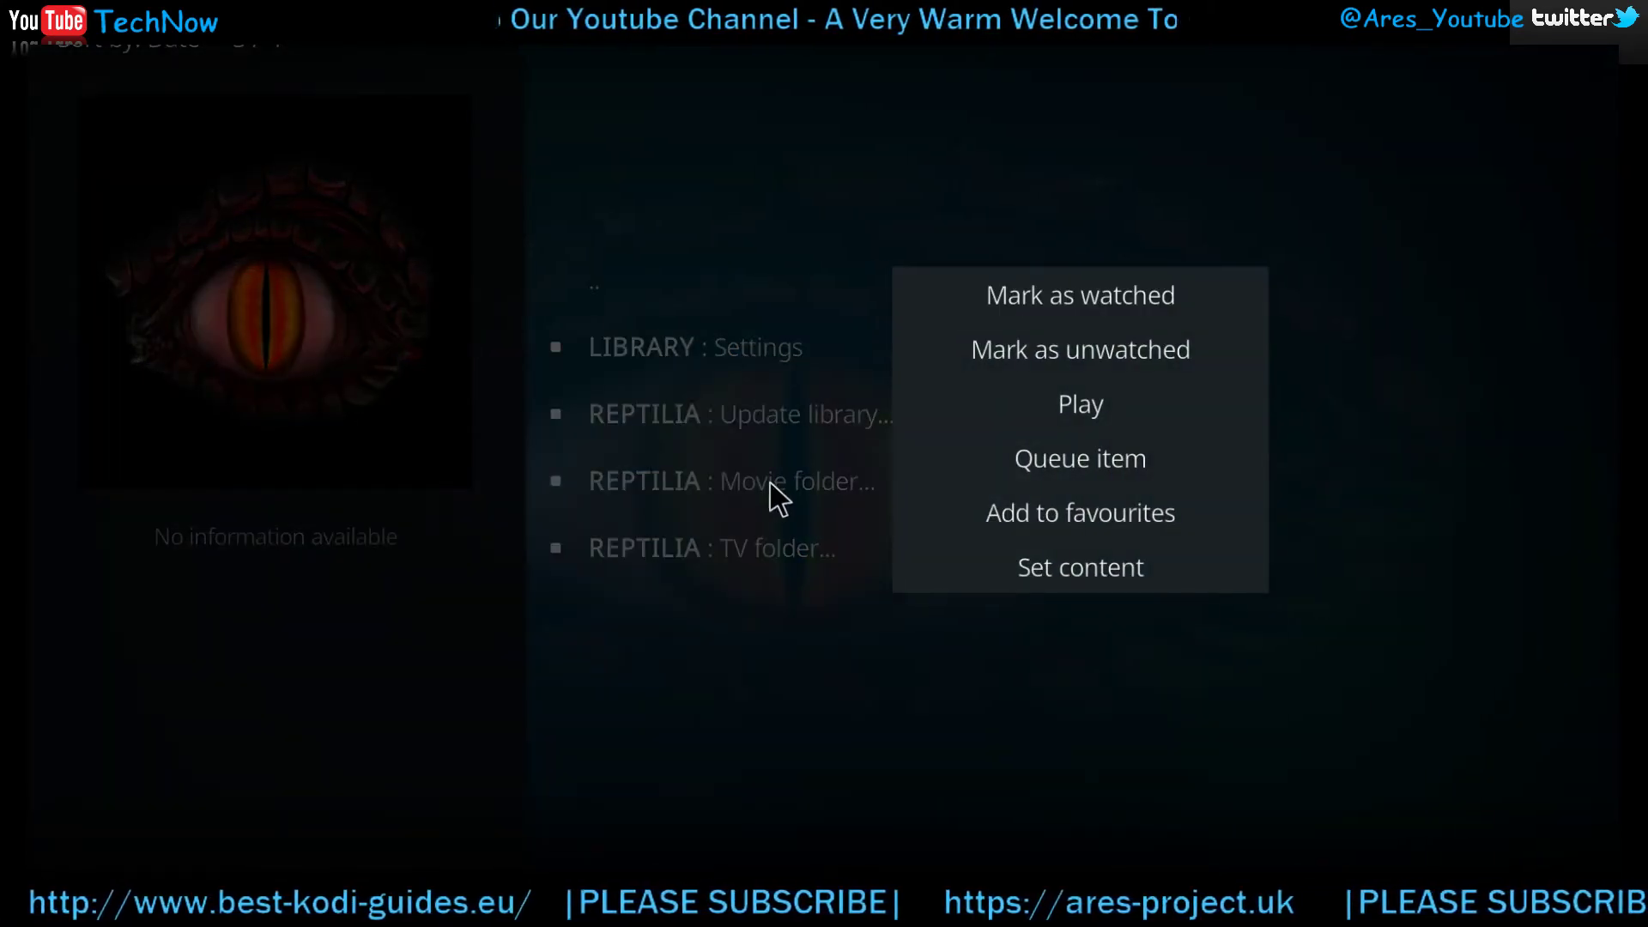
pyautogui.click(1133, 590)
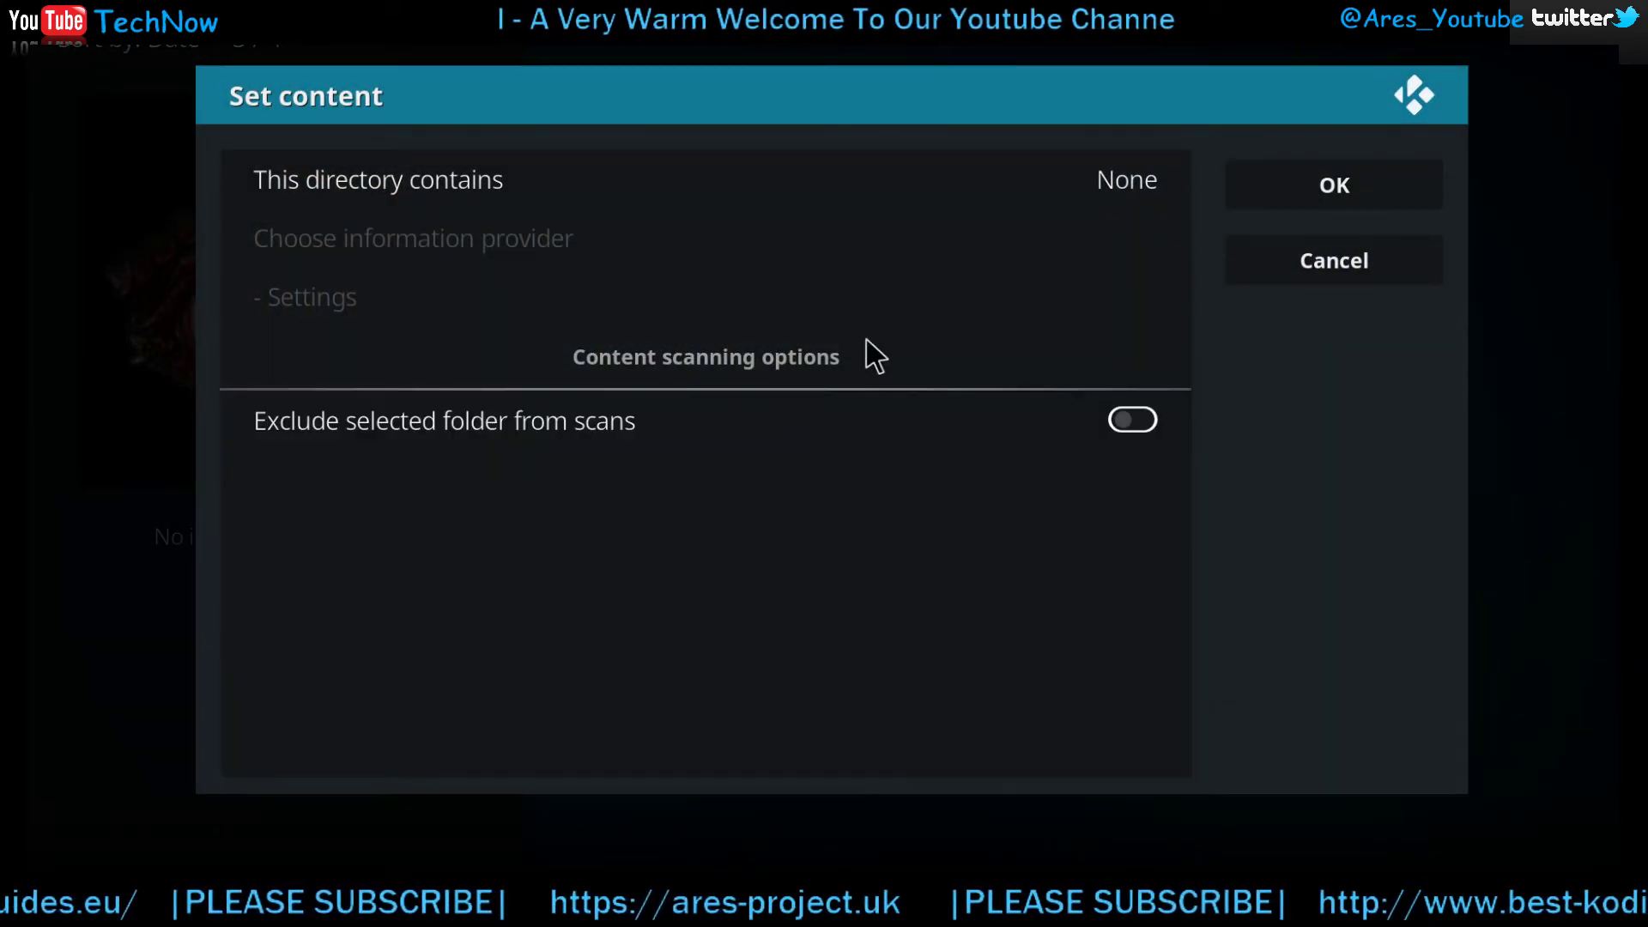
pyautogui.click(1333, 254)
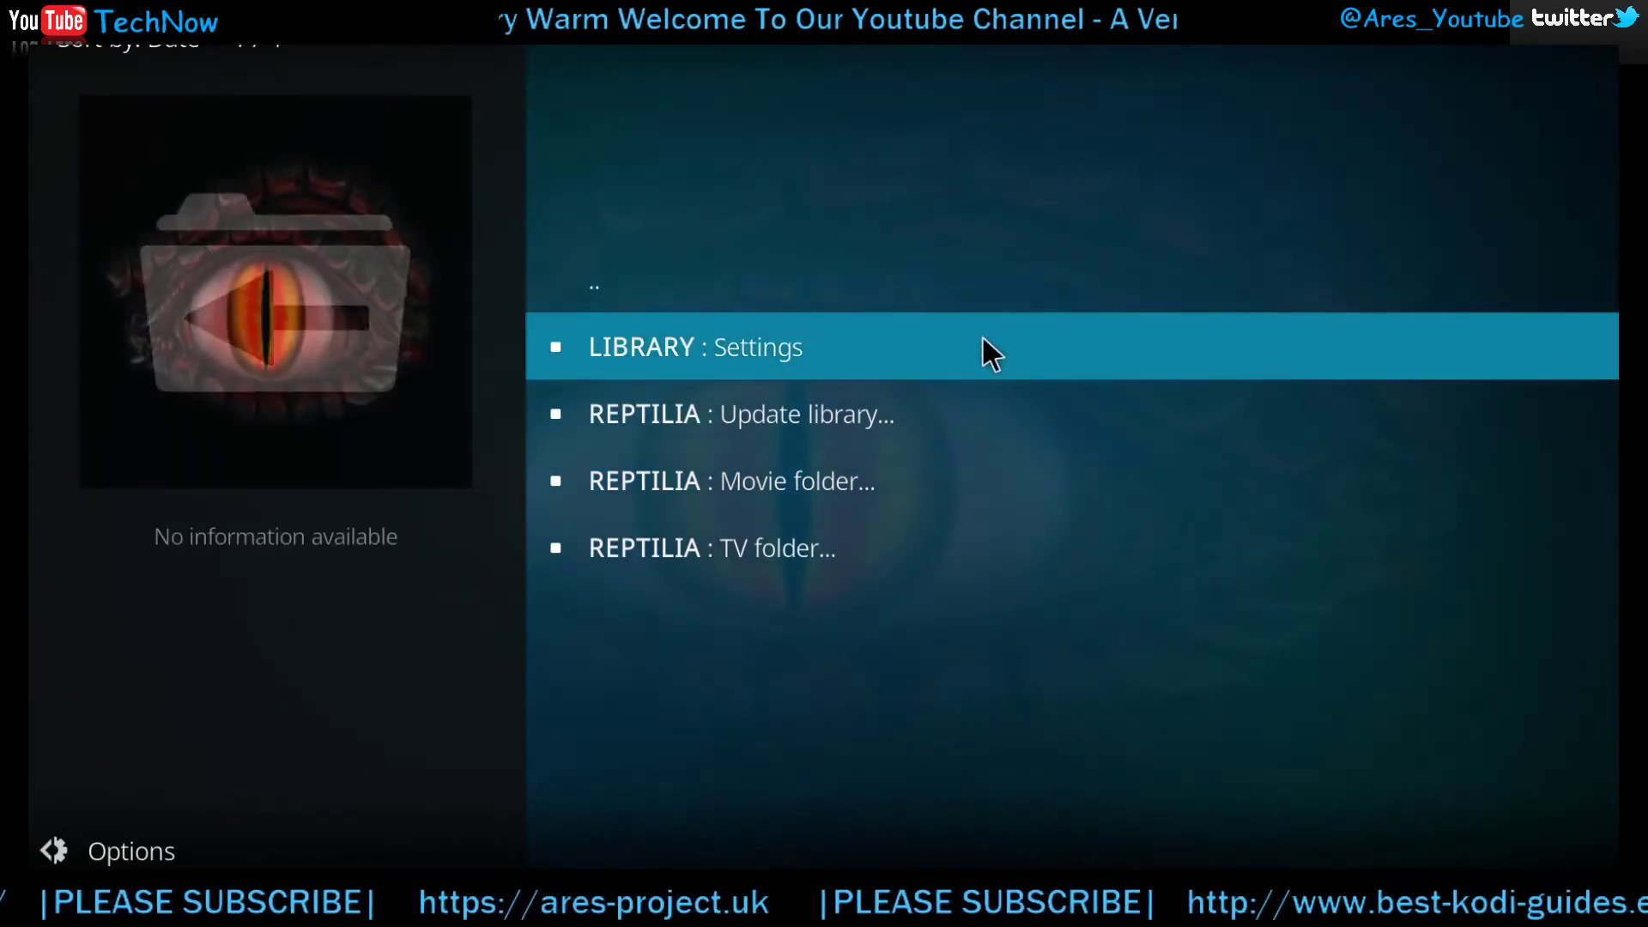
# Review the LIBRARY: Settings folder paths without saving, view the empty Movie folder, then return to the main menu.
pyautogui.click(959, 343)
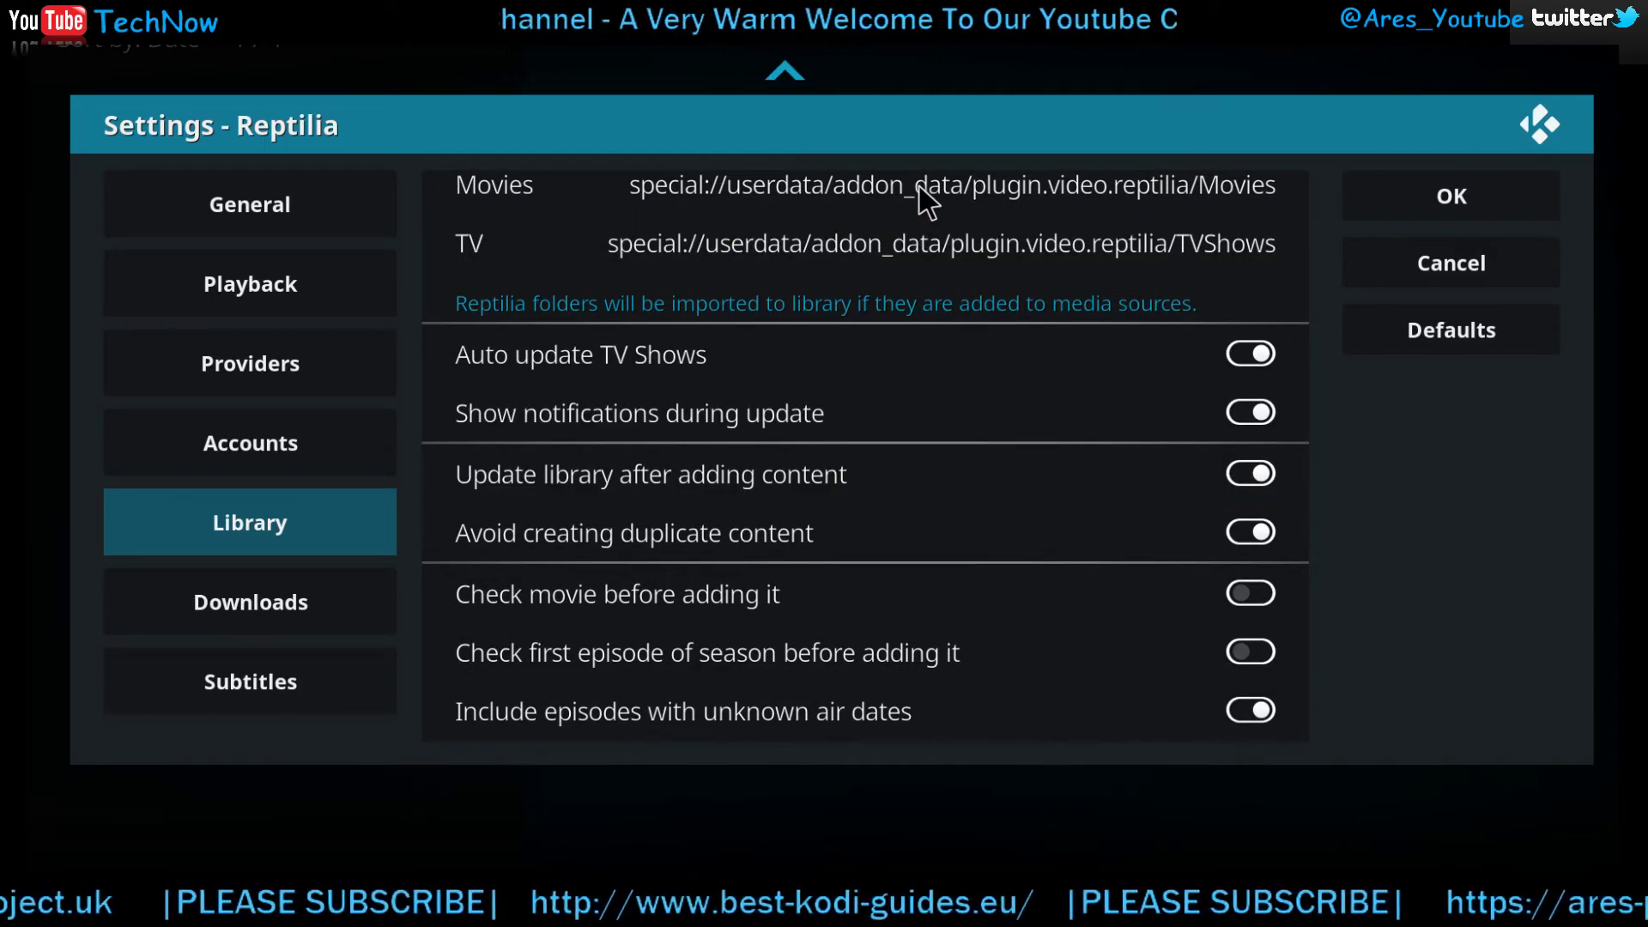
pyautogui.click(1445, 266)
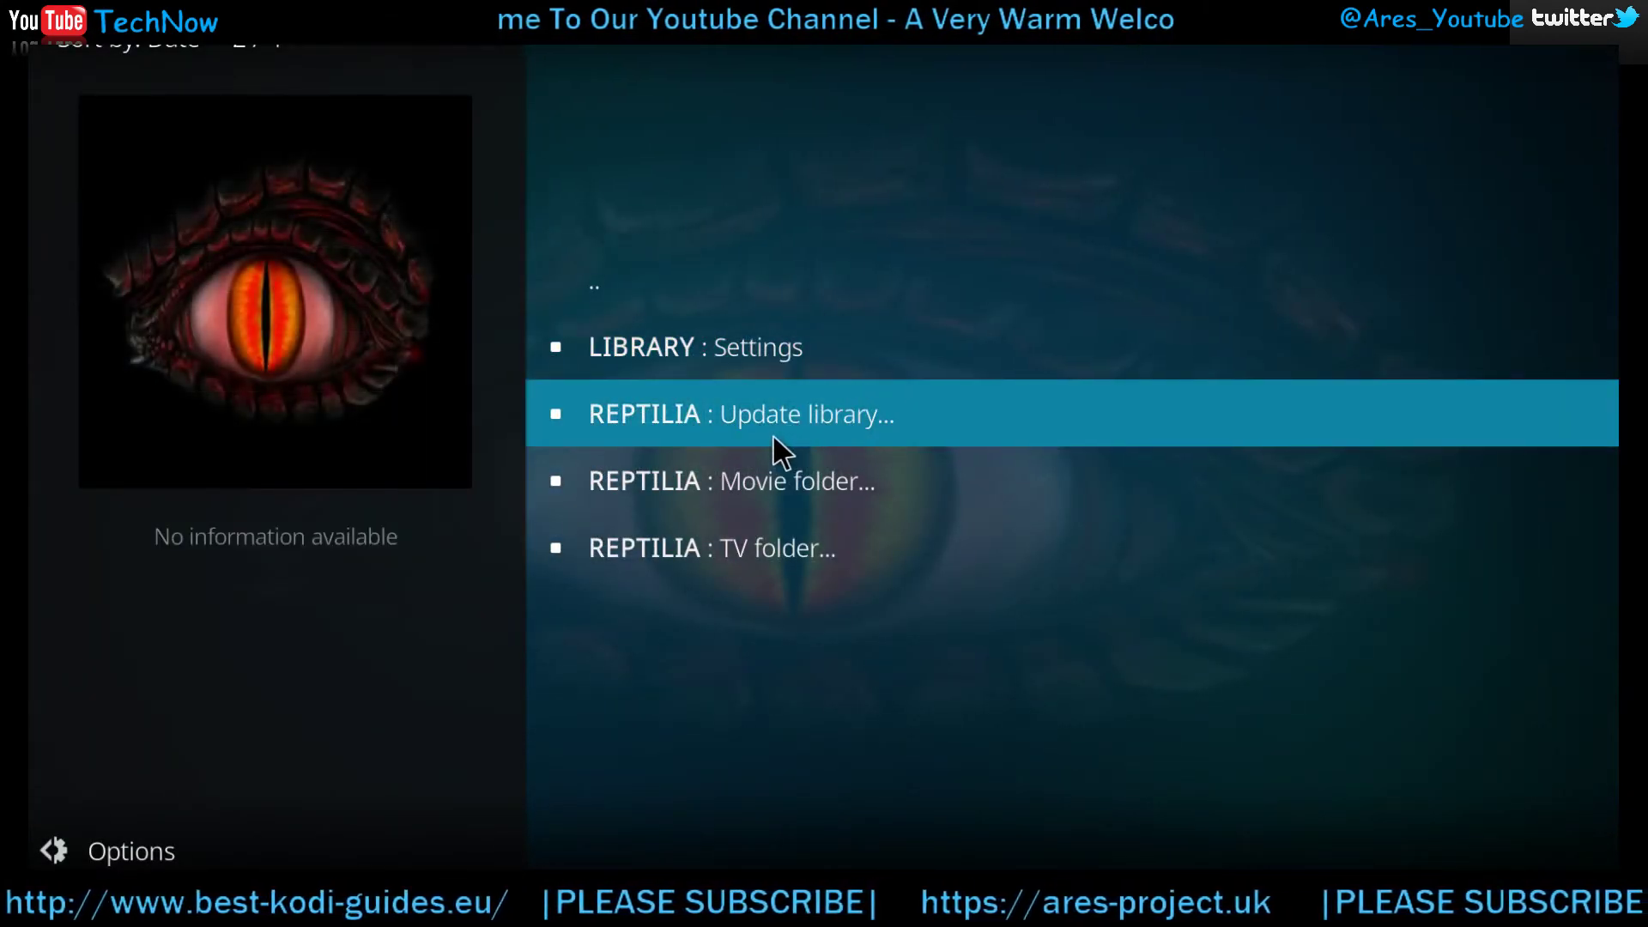
pyautogui.click(751, 470)
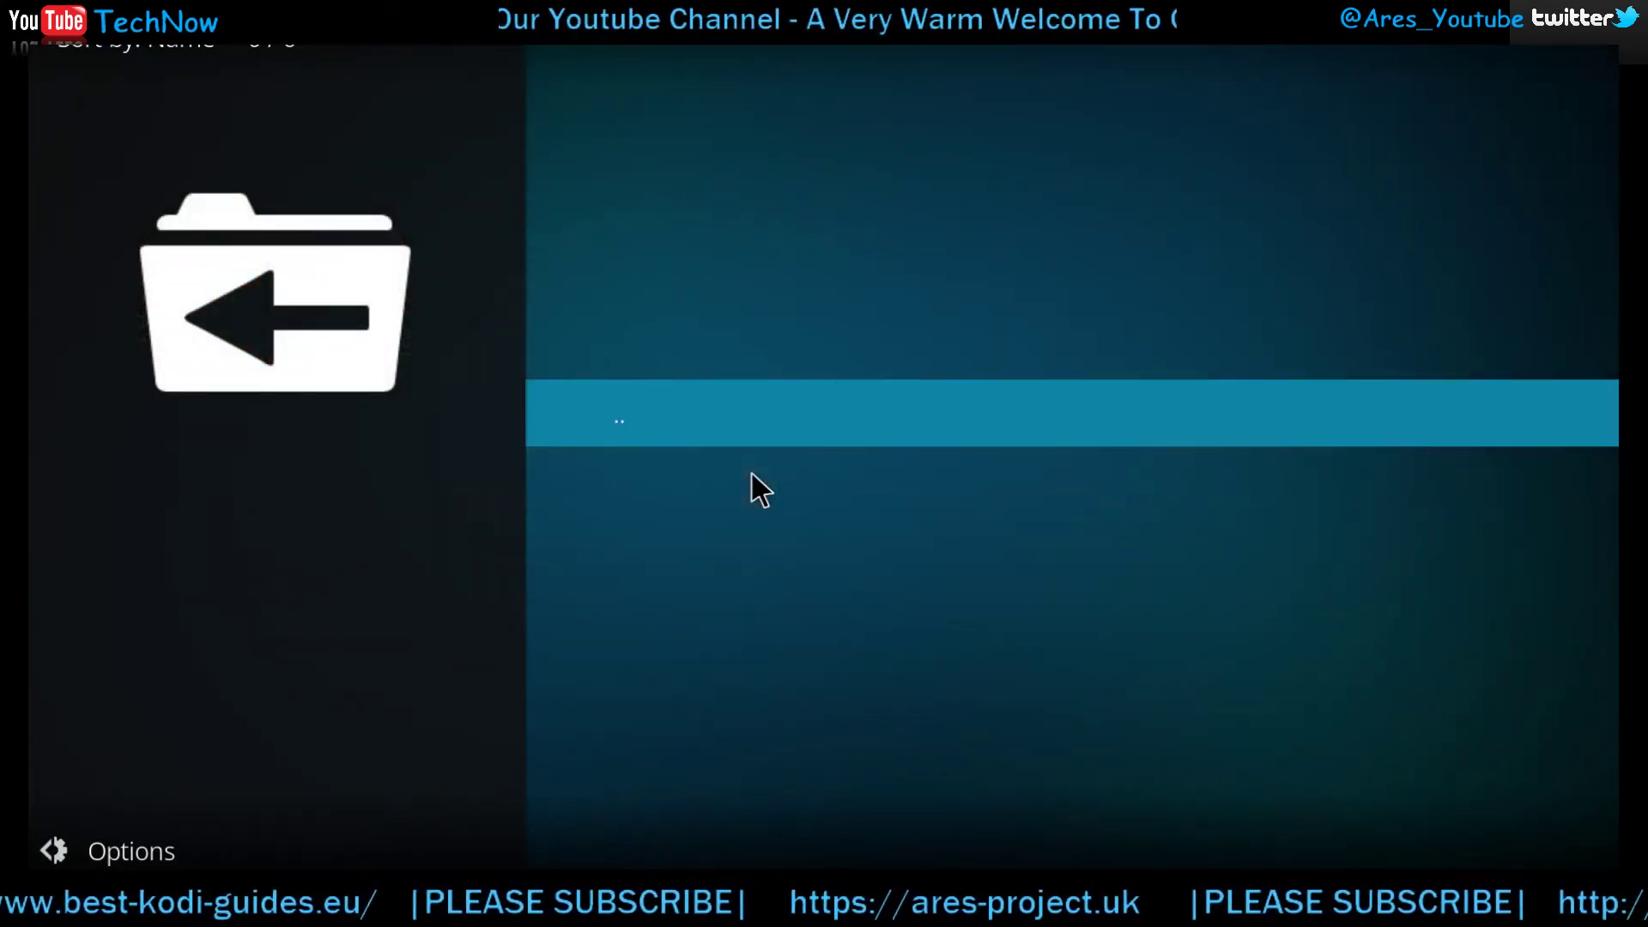
pyautogui.press('BackSpace')
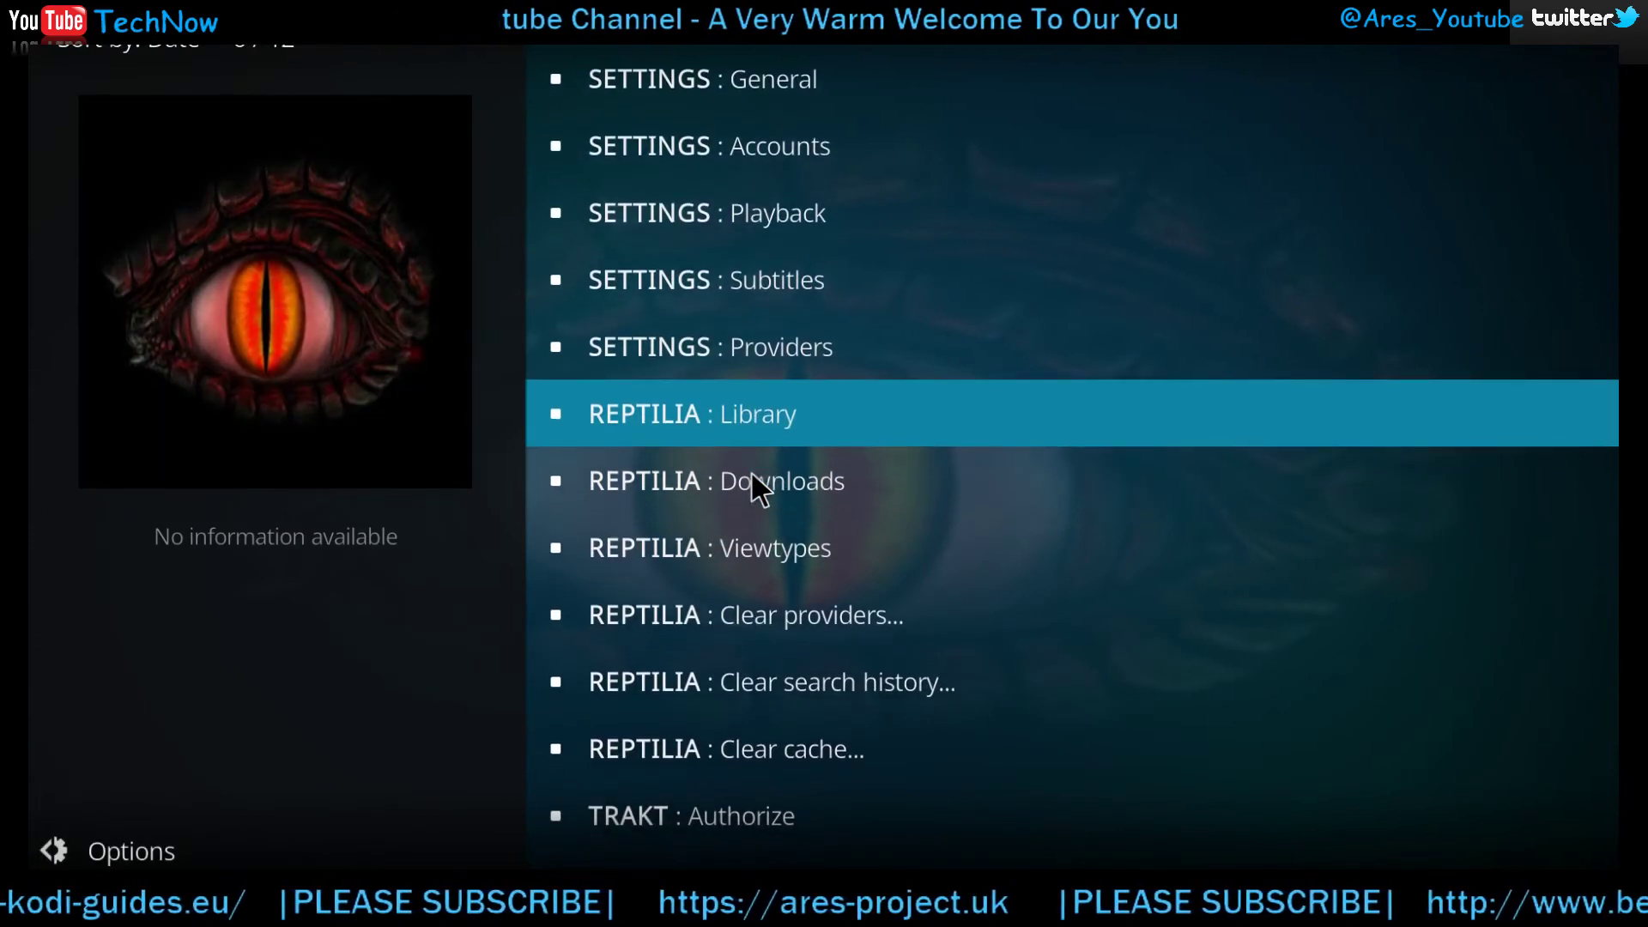
pyautogui.press('BackSpace')
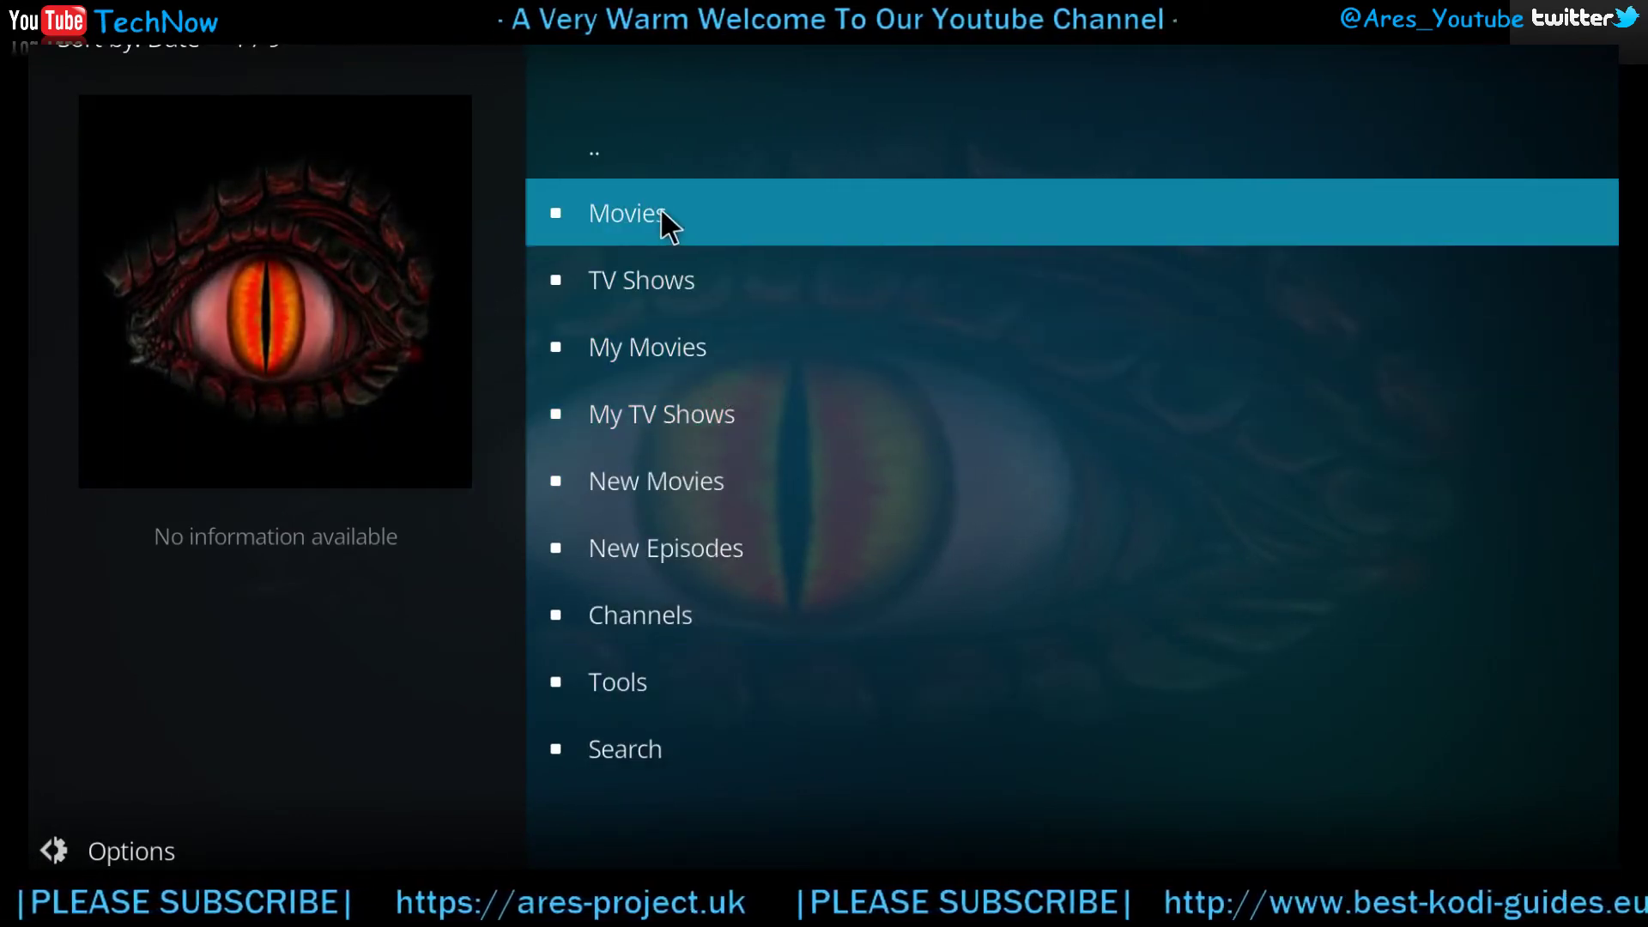
# Add Thor: Ragnarok (2017) from Movies > Most Popular to the library, then return to the main menu.
pyautogui.click(661, 208)
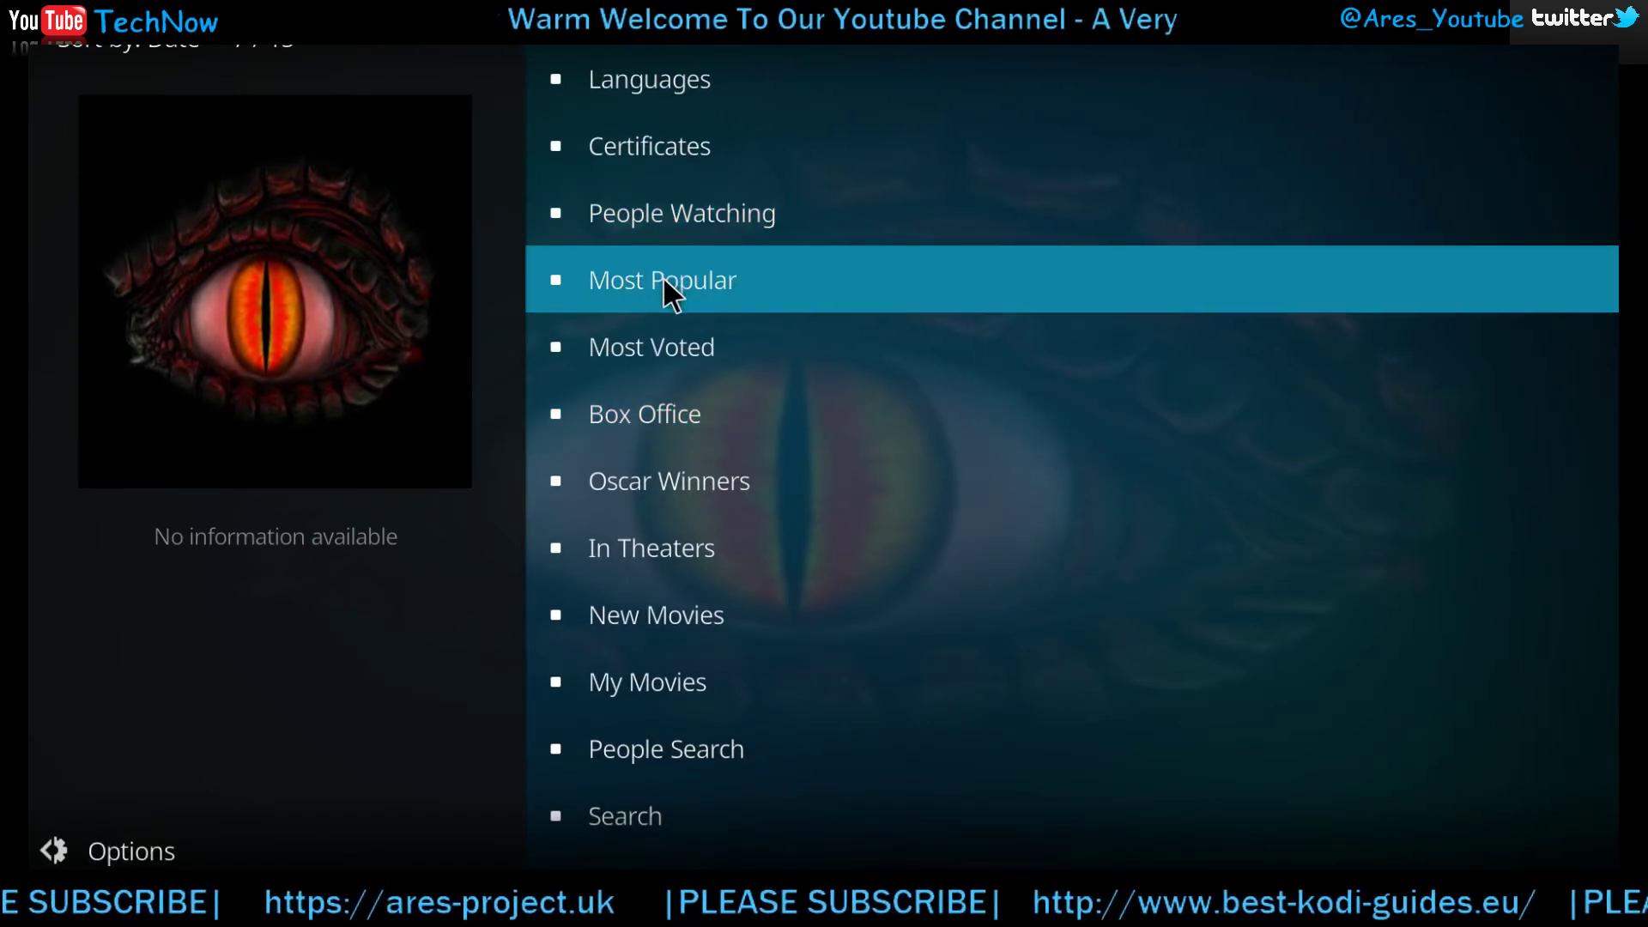
pyautogui.click(664, 280)
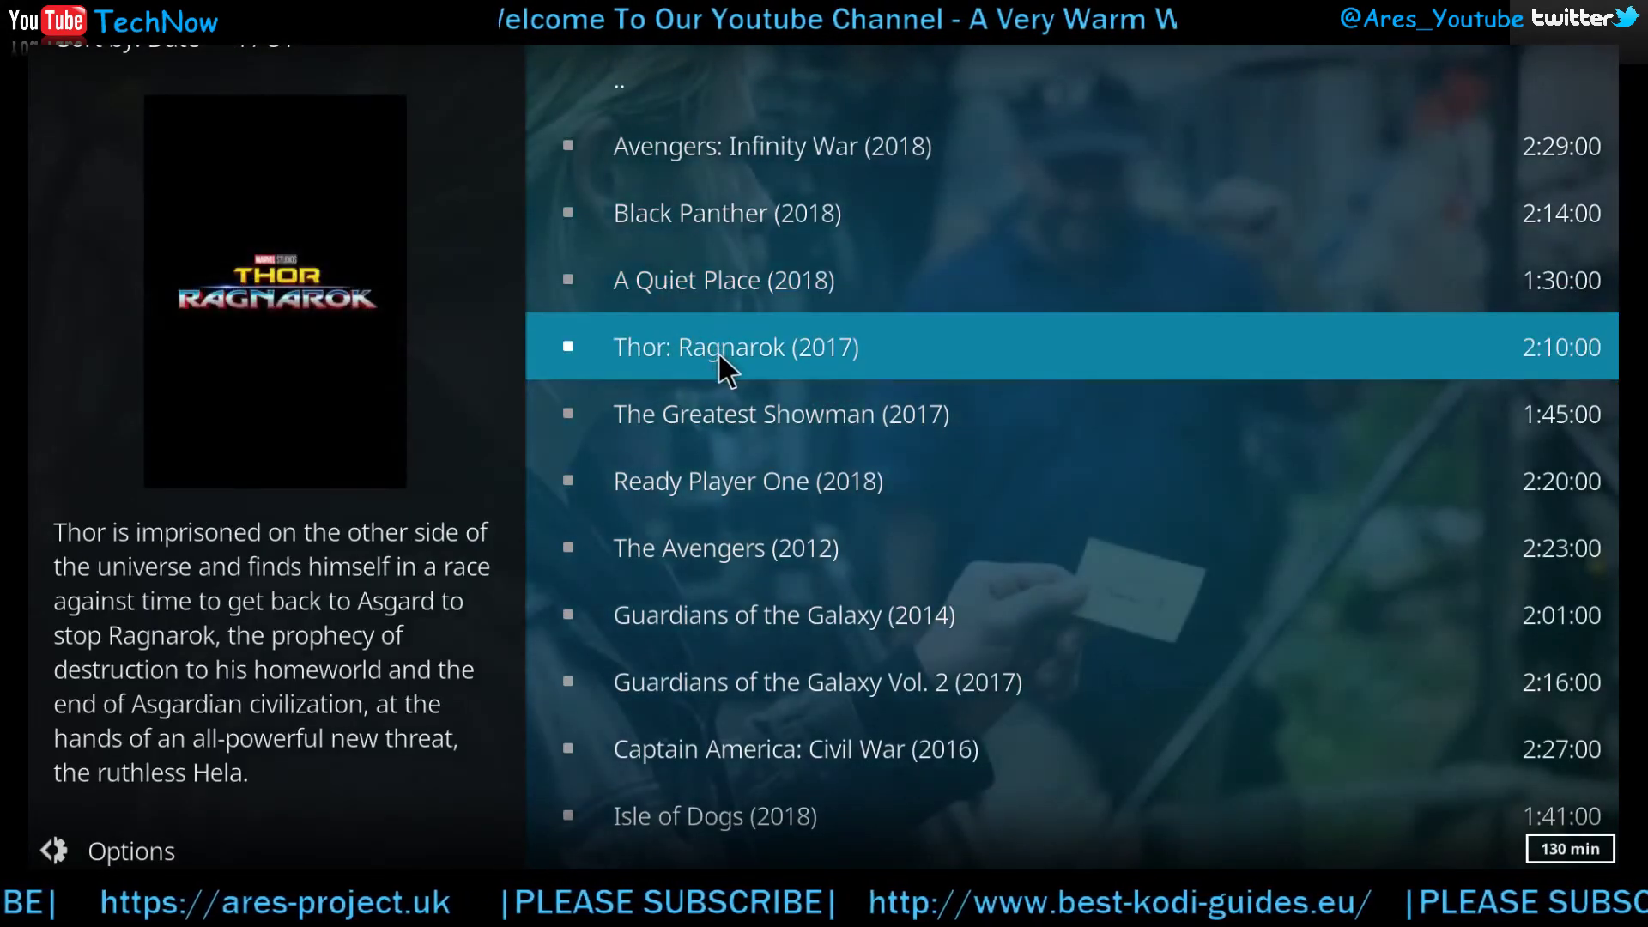
pyautogui.click(720, 354)
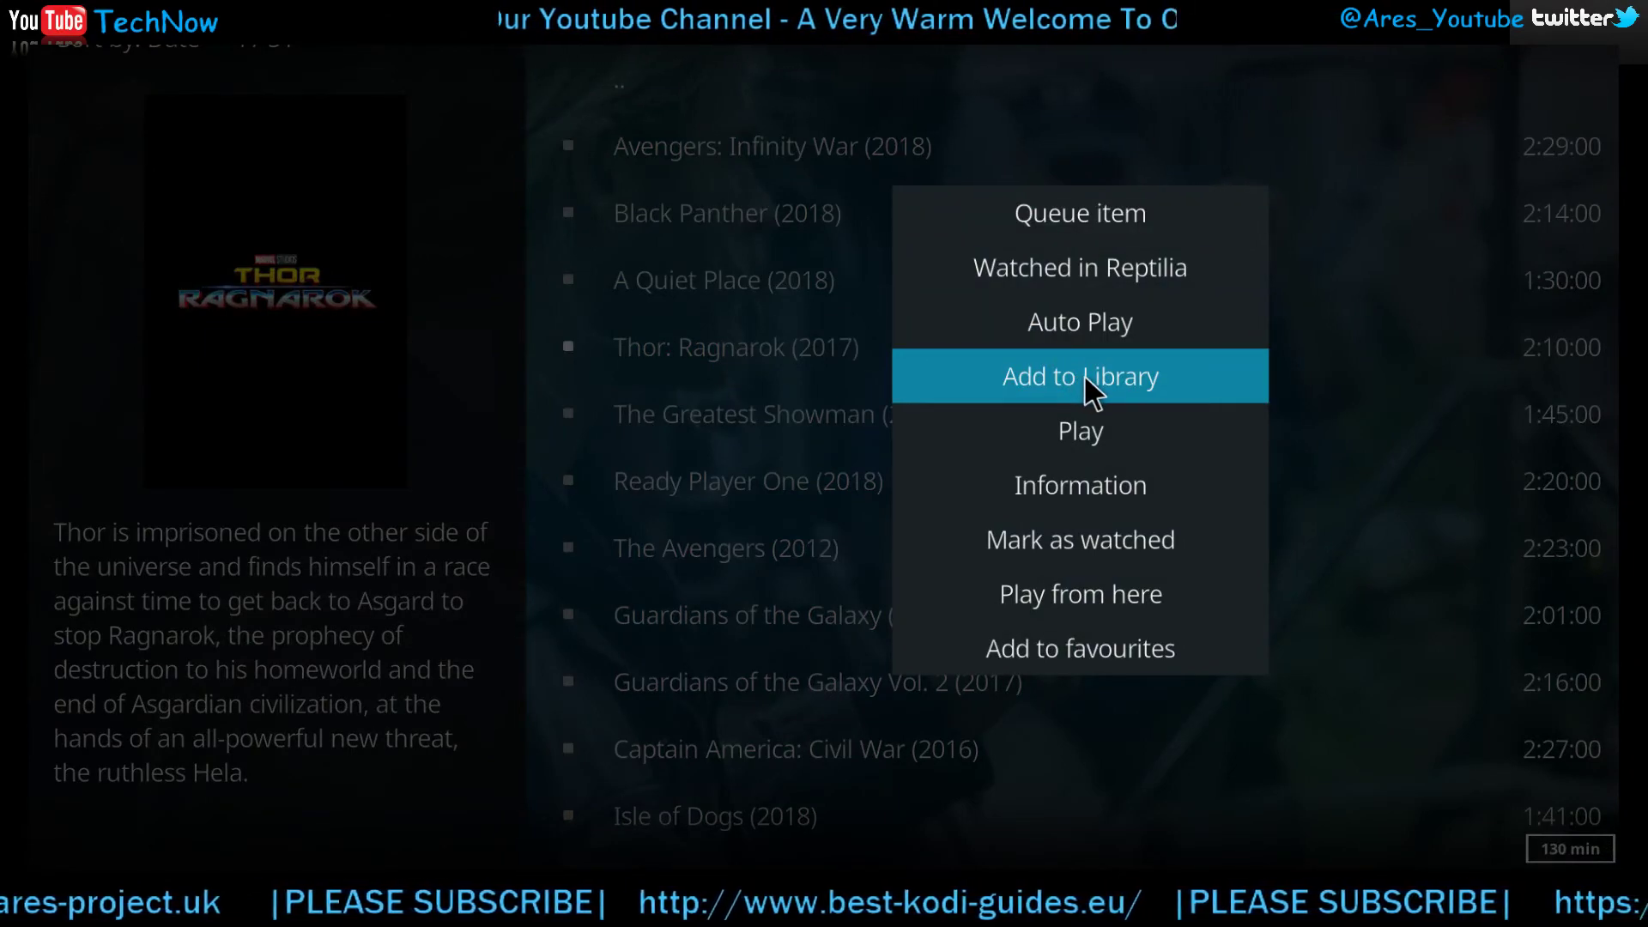
pyautogui.click(1083, 375)
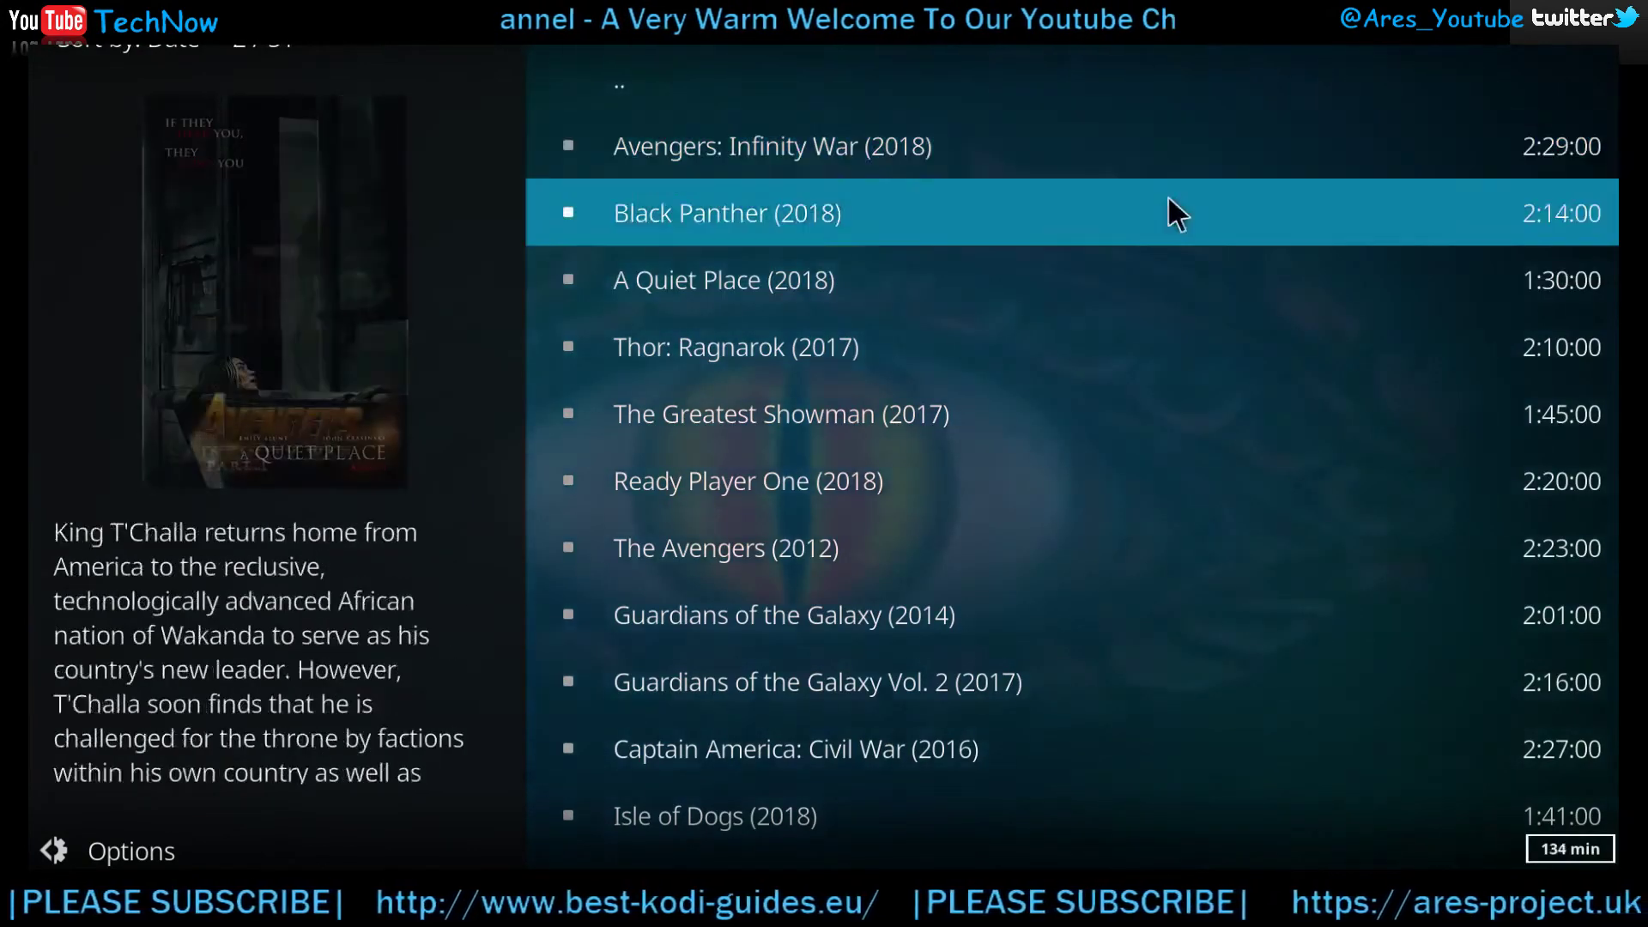
pyautogui.press('BackSpace')
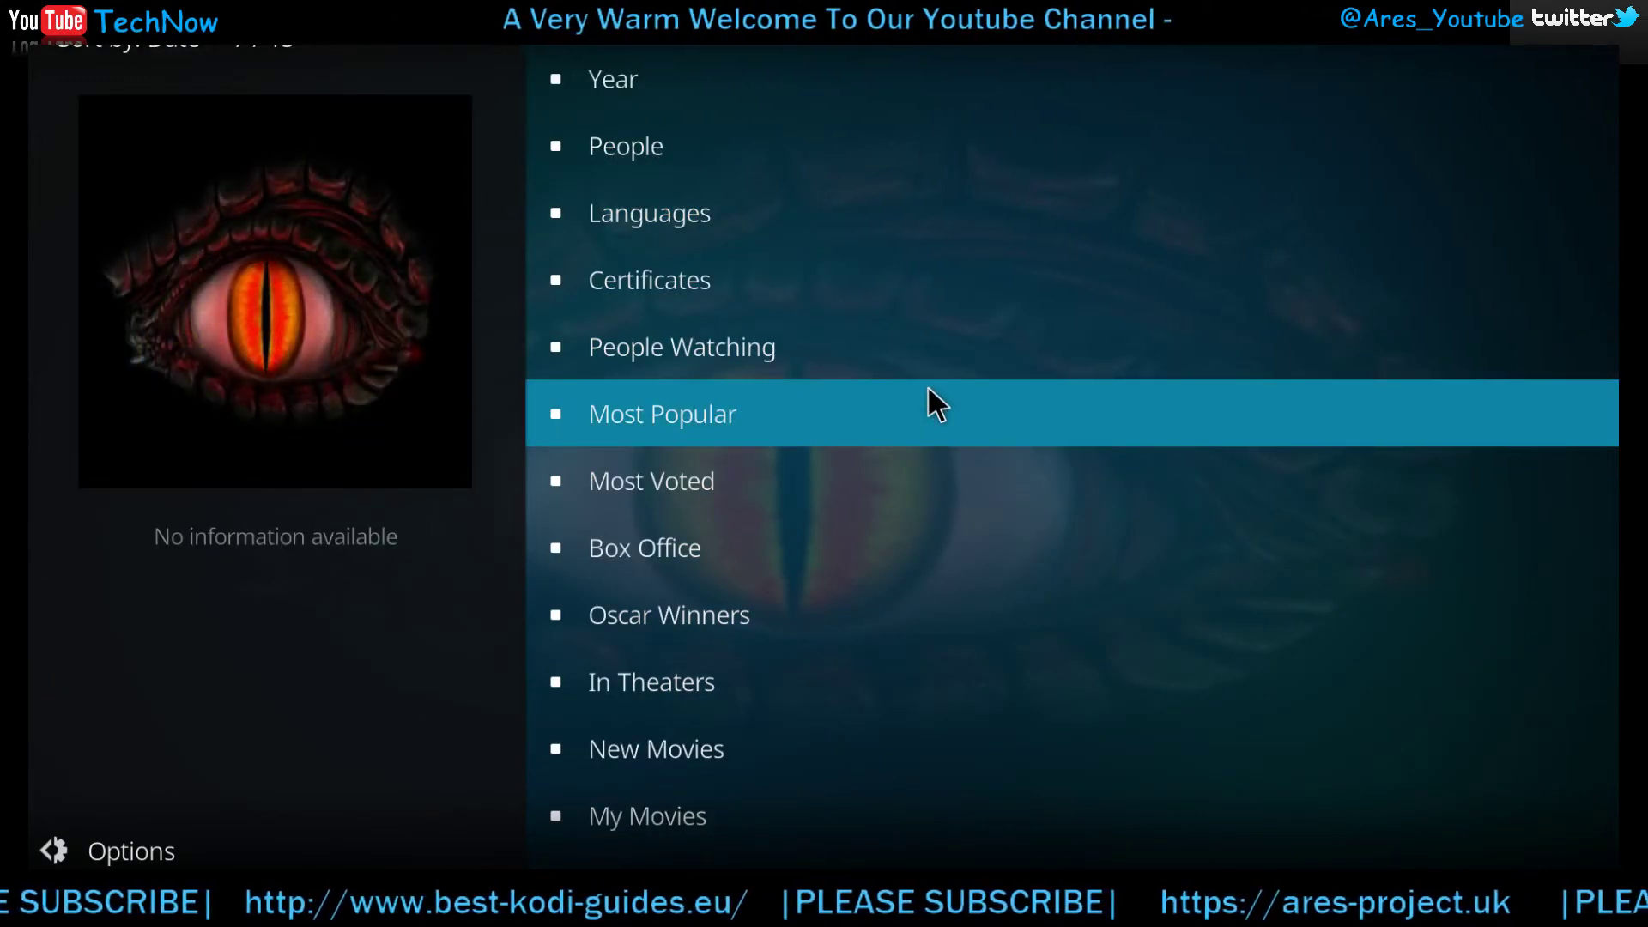
pyautogui.press('BackSpace')
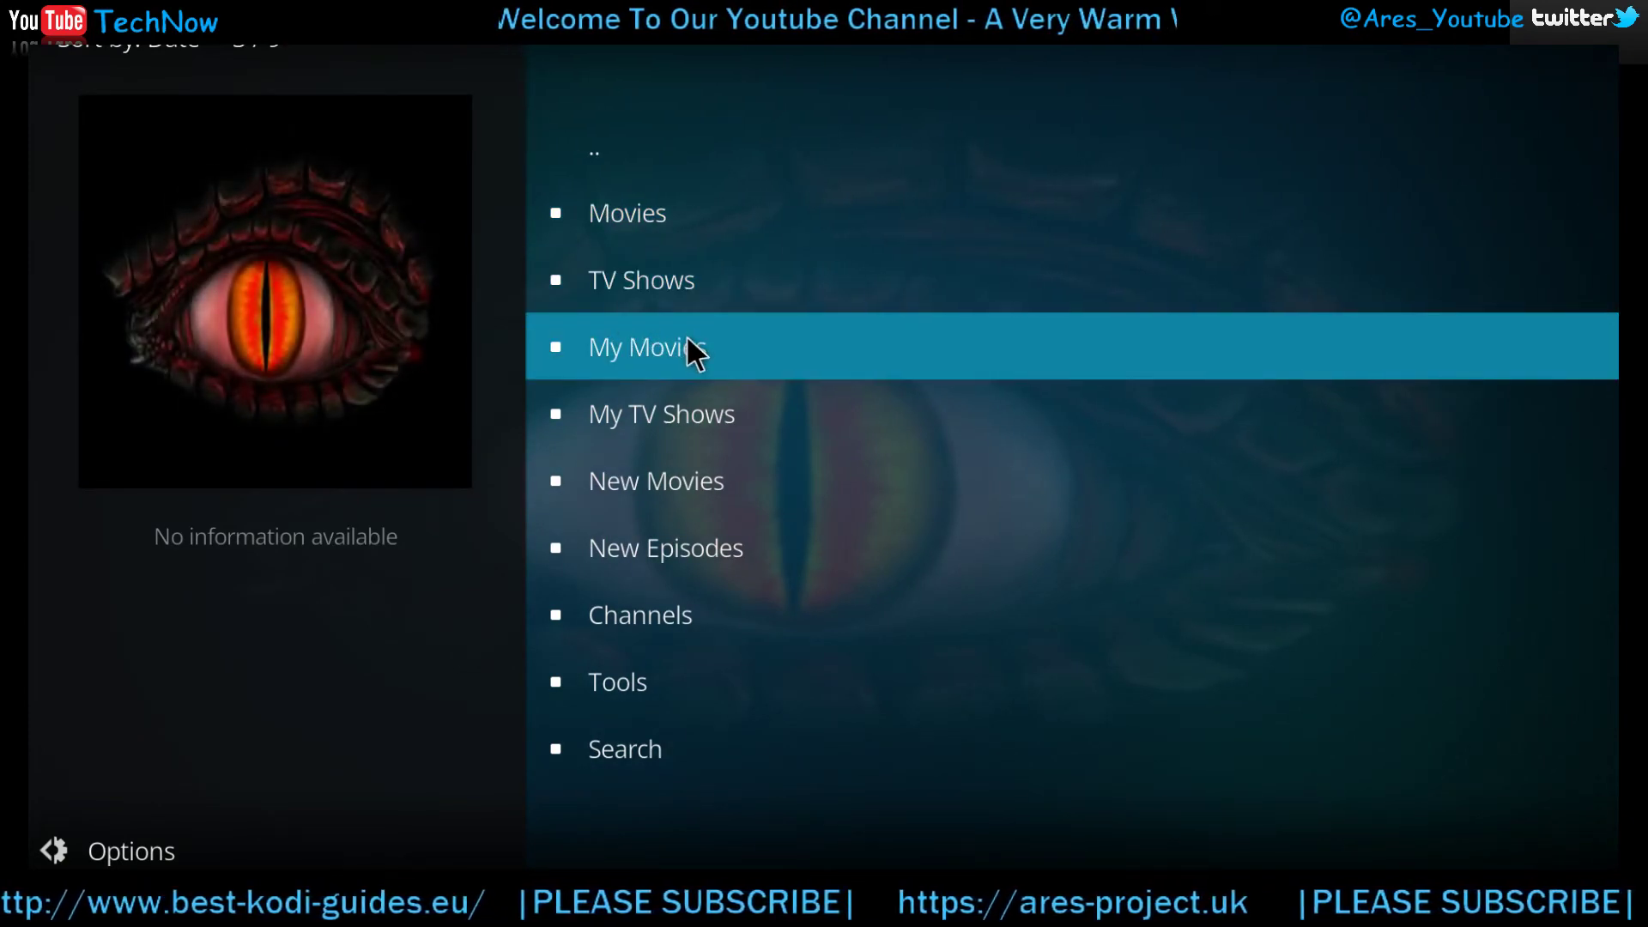
# Try My Movies, then open Movies and scroll through Most Popular, Box Office, Oscar Winners and In Theaters.
pyautogui.click(686, 339)
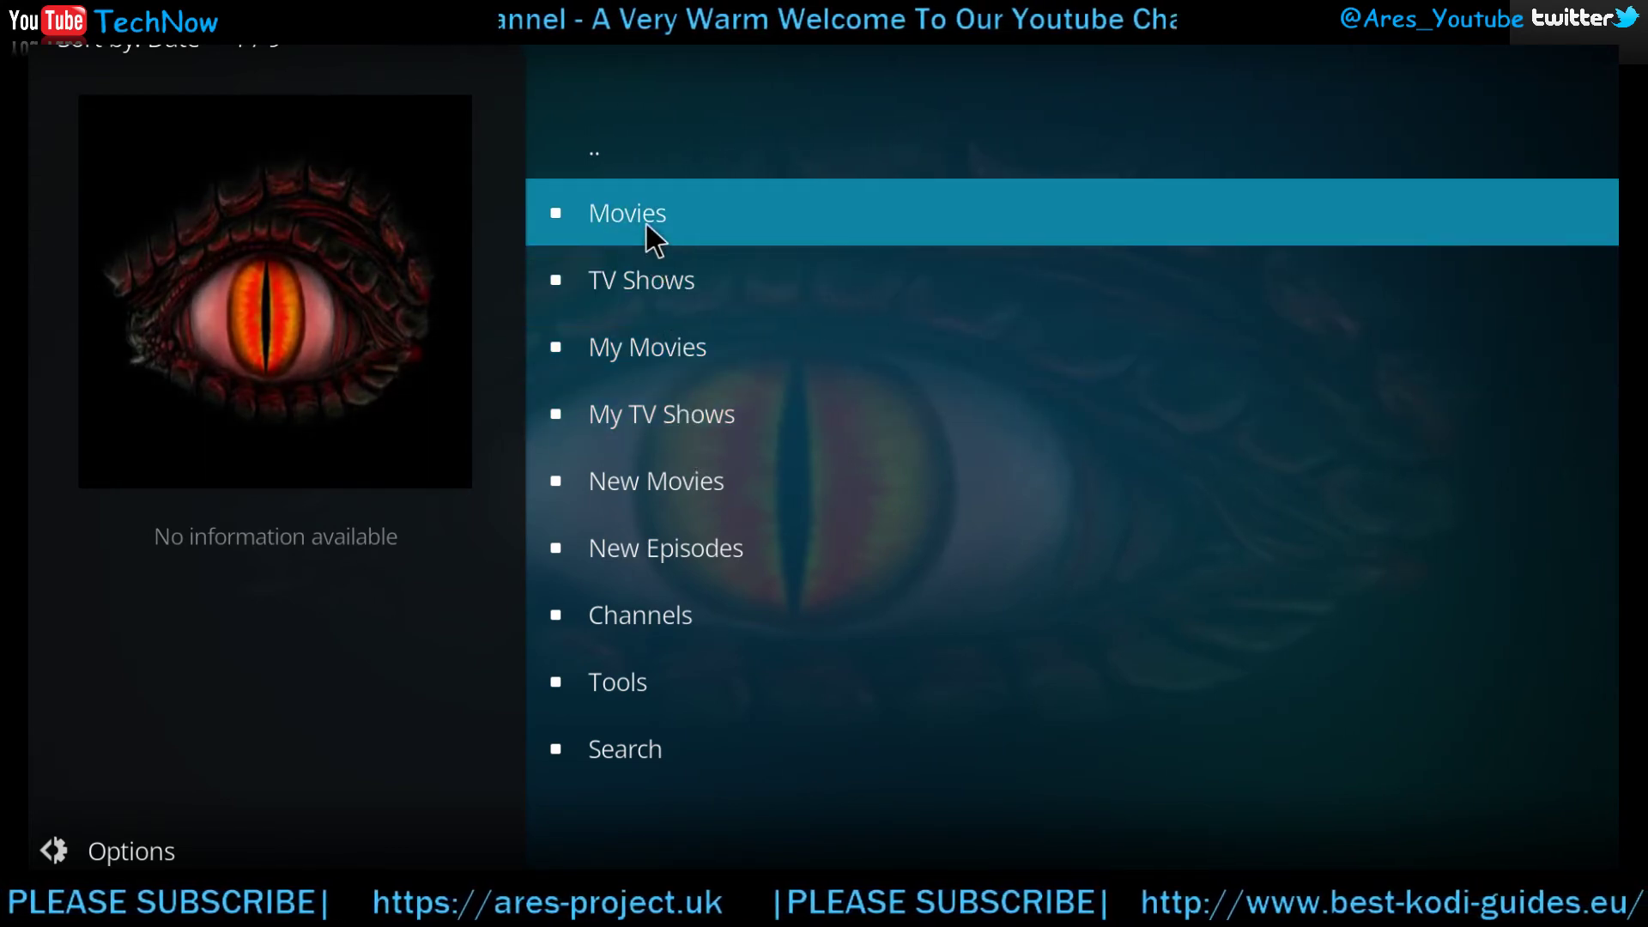
pyautogui.click(646, 220)
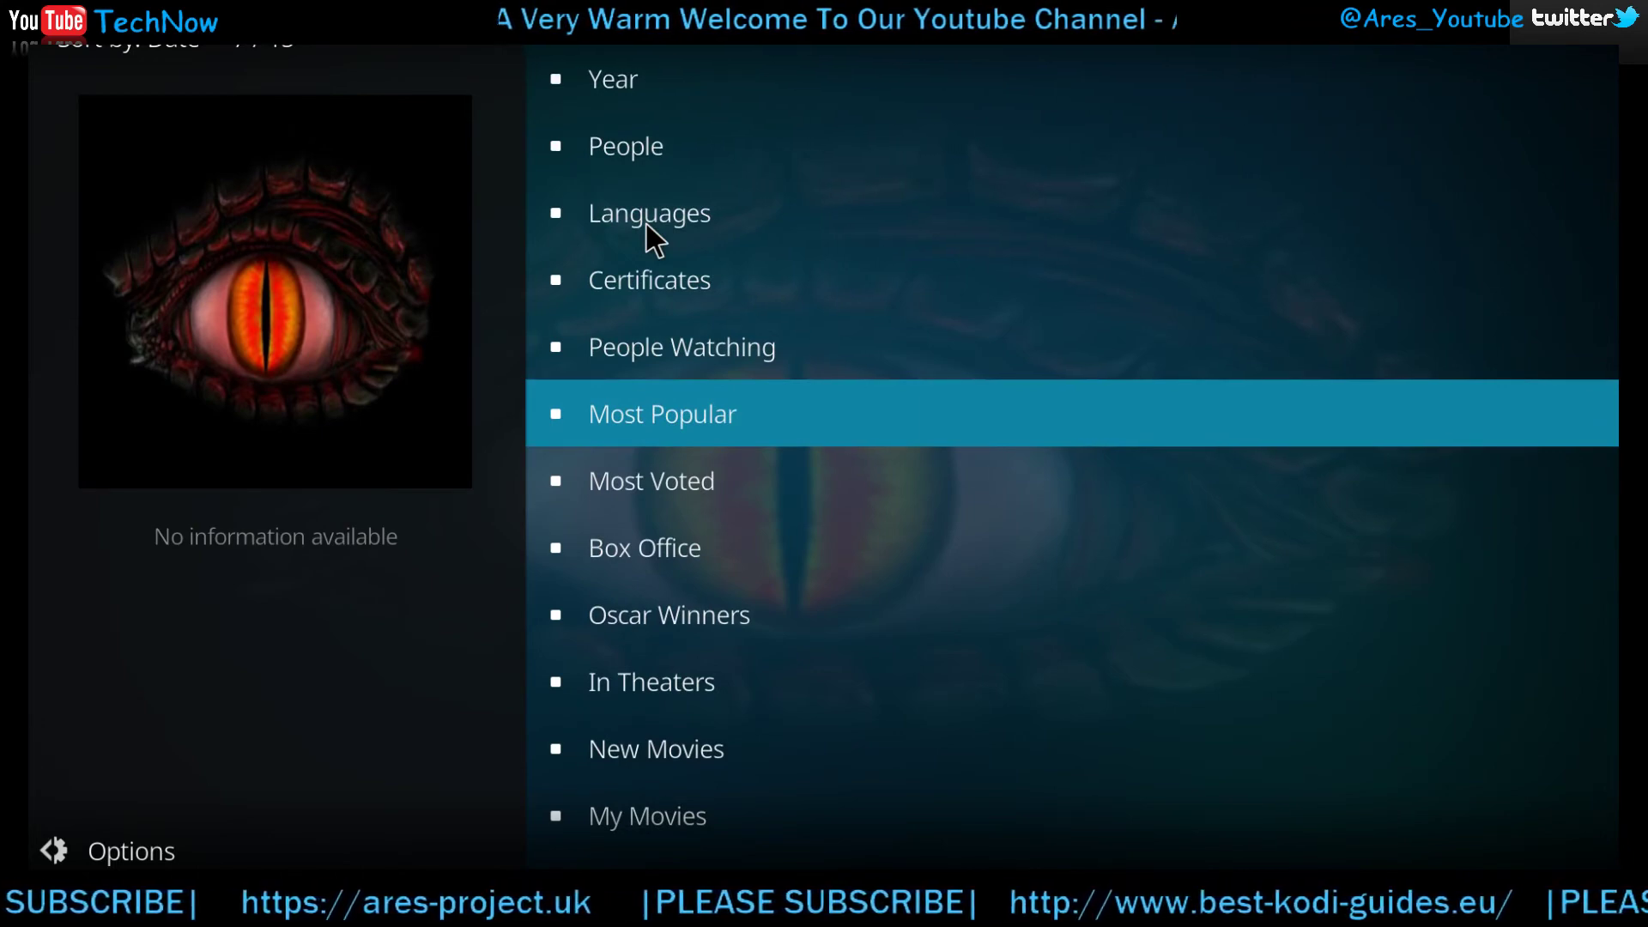
pyautogui.scroll(-3, 647, 240)
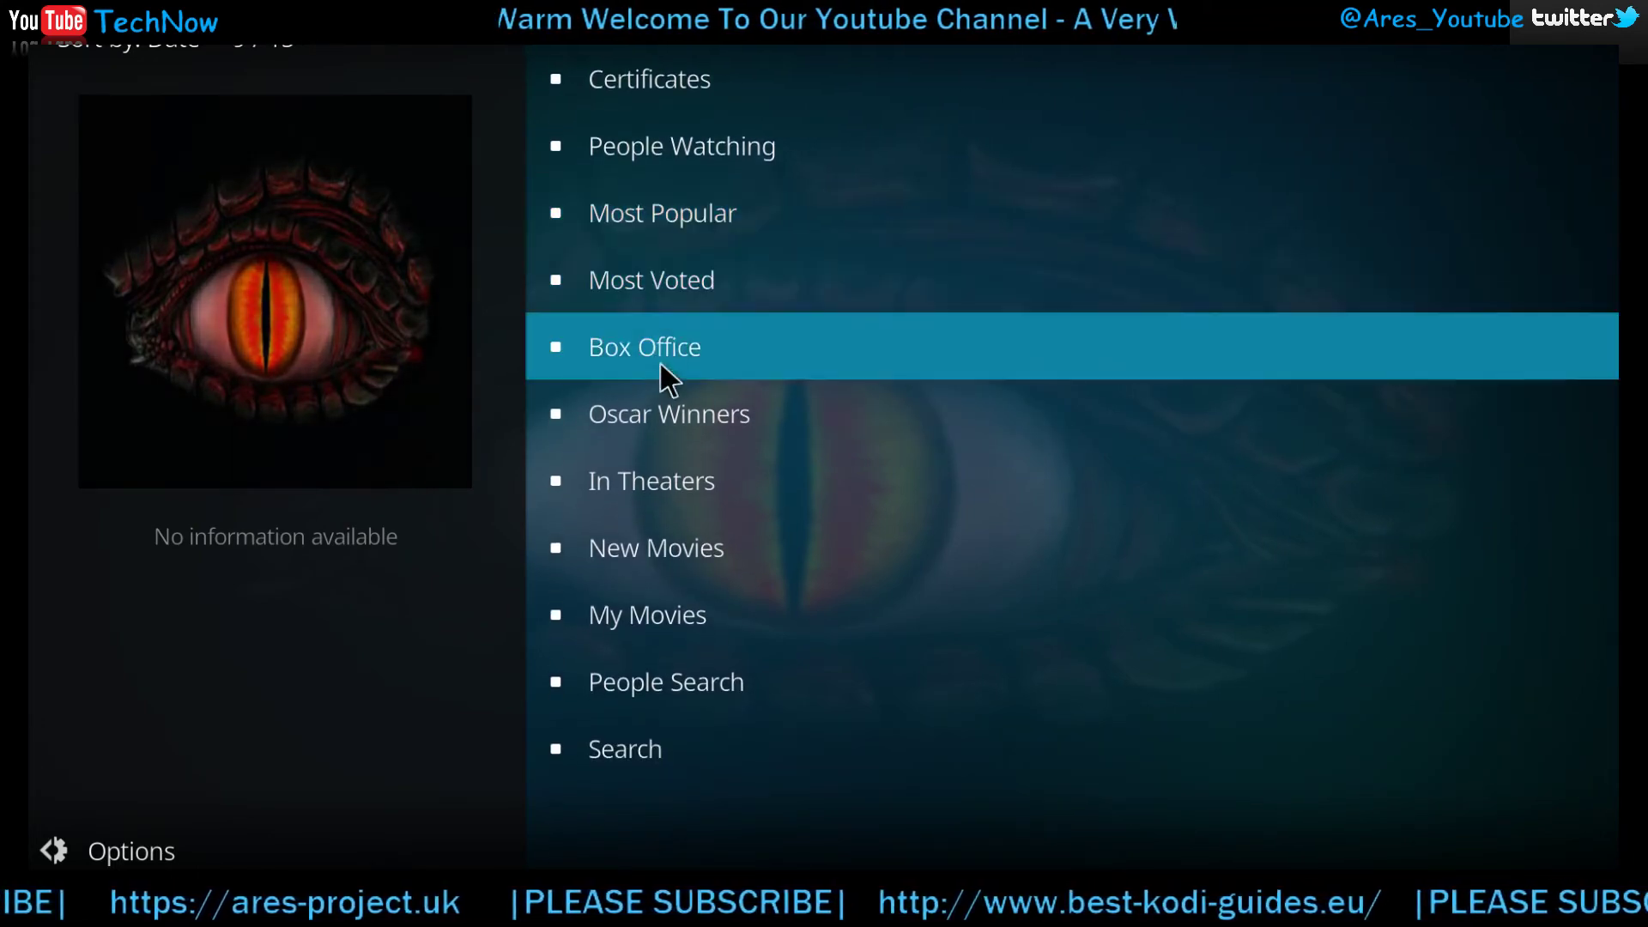